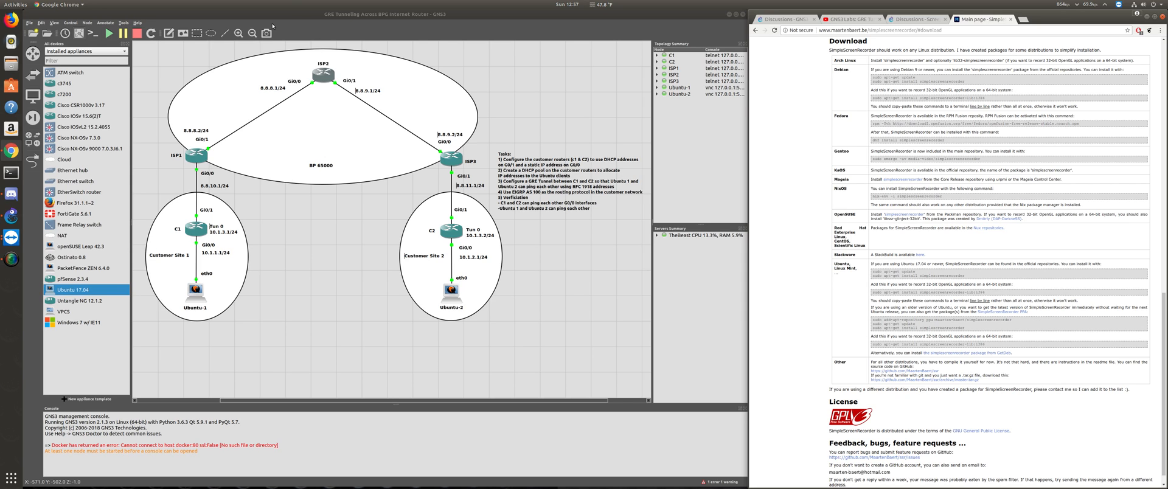
# Open the console of router ISP2, move its window clear of the ISP2 node in the topology, and bring up the router prompt.
pyautogui.rightClick(327, 75)
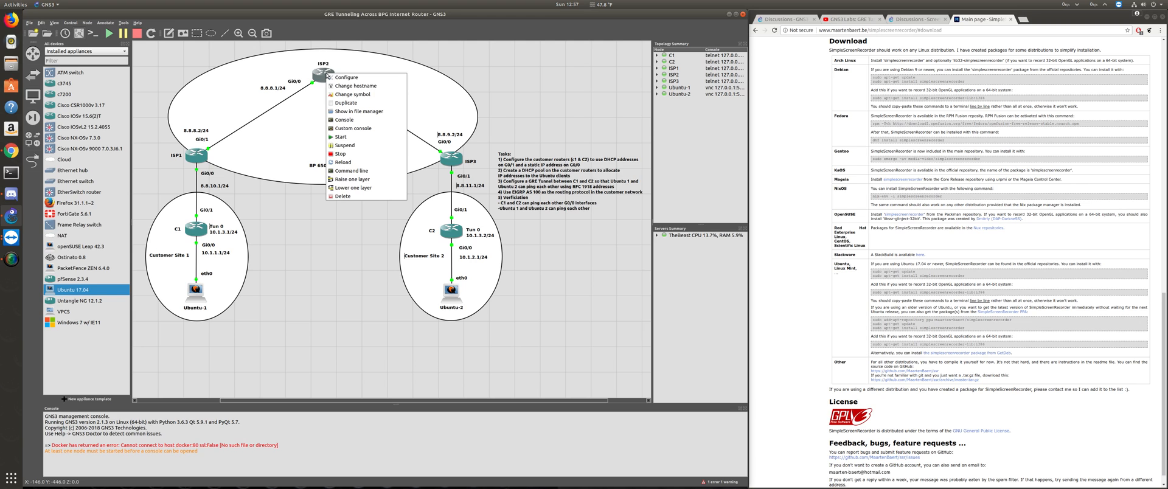
pyautogui.click(357, 121)
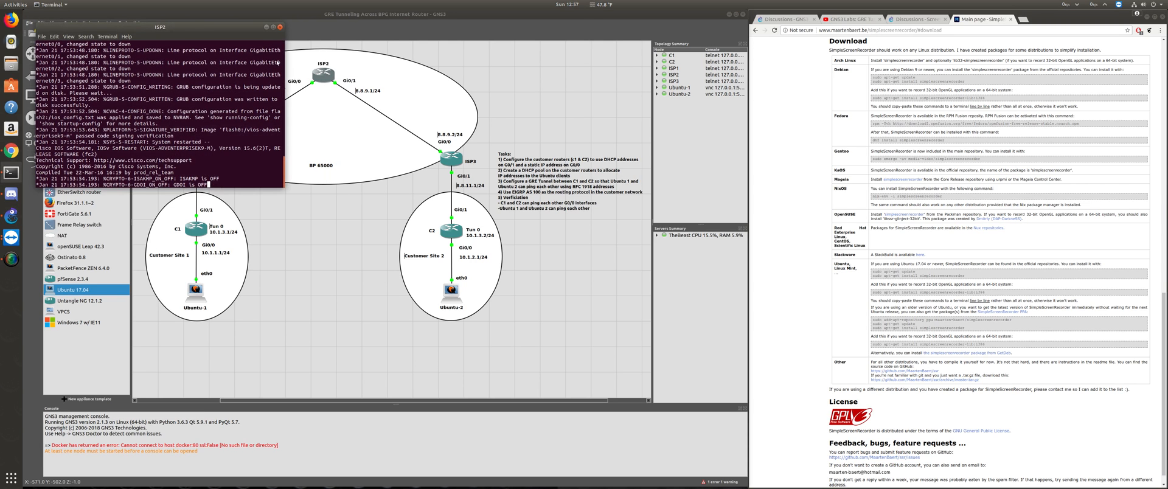
pyautogui.moveTo(201, 28); pyautogui.dragTo(597, 51)
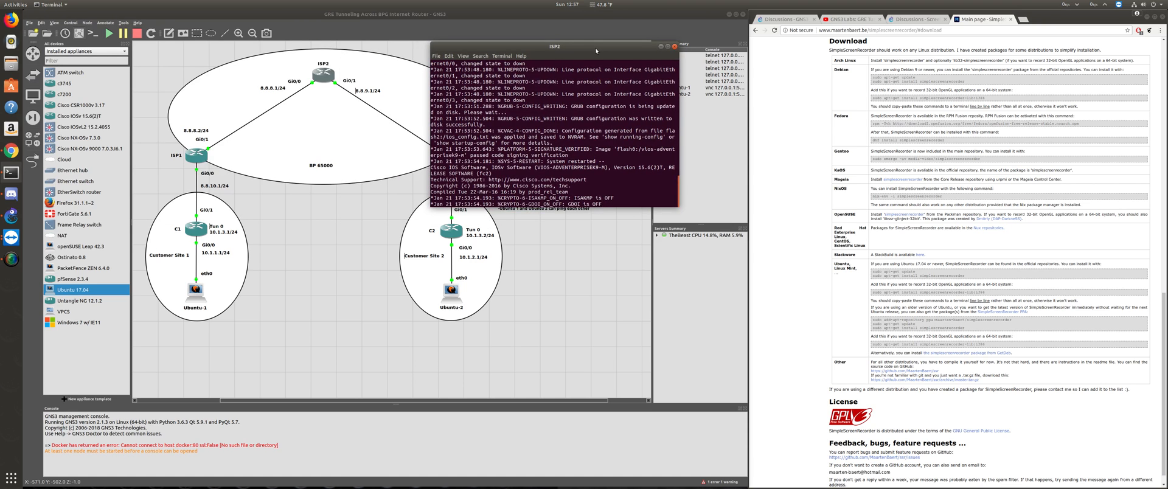
pyautogui.press('Return')
pyautogui.press('Return')
pyautogui.press('Return')
pyautogui.press('Return')
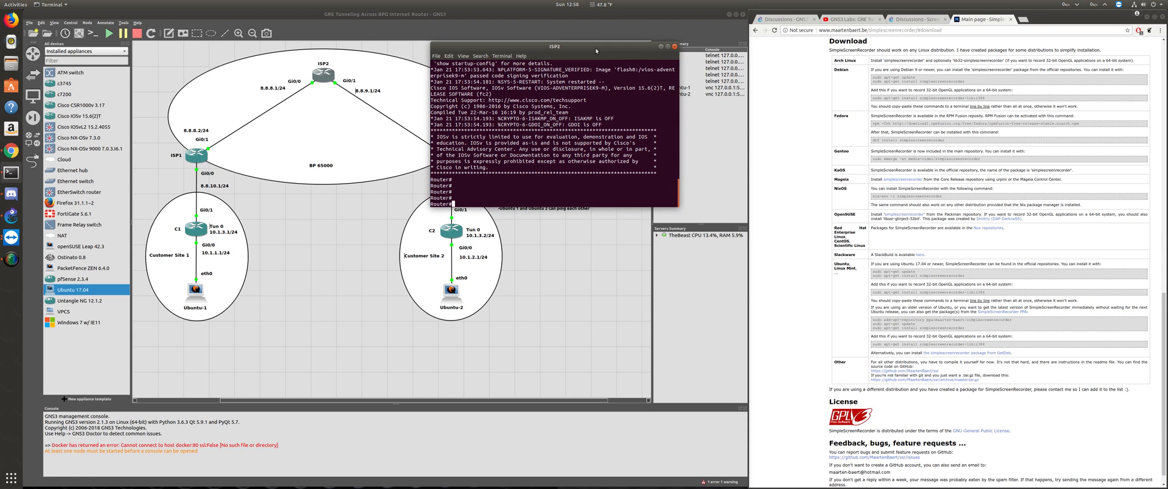
# Enter global configuration mode on the router and set its hostname to ISP2.
pyautogui.write('conf t')
pyautogui.press('Return')
pyautogui.write('h')
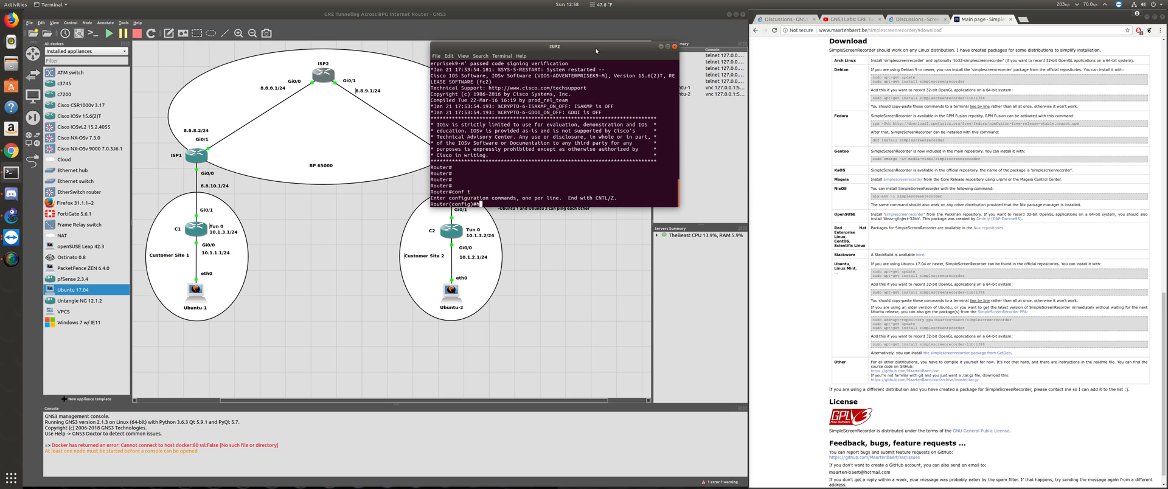
pyautogui.write('ost')
pyautogui.press('Tab')
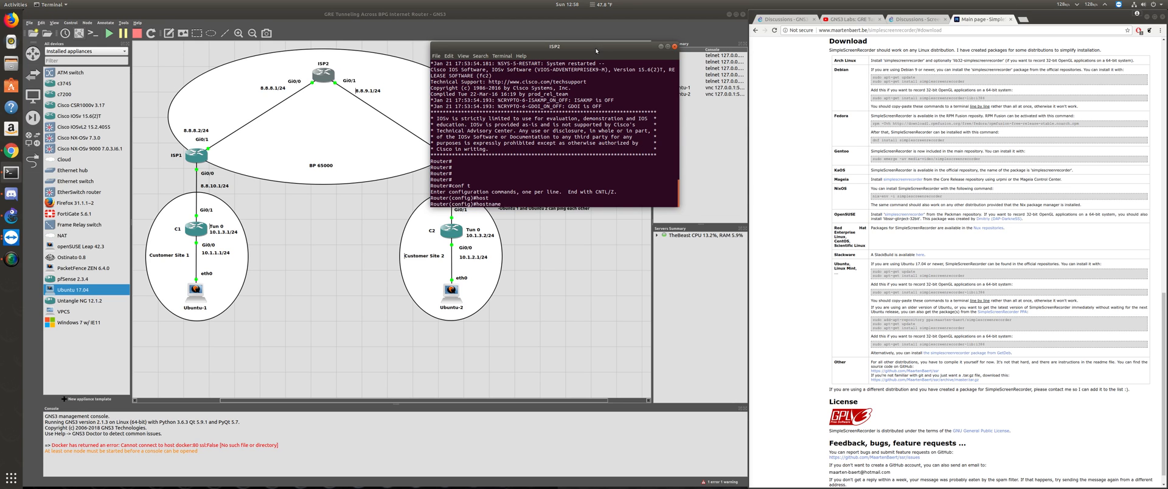
pyautogui.write('ISP2')
pyautogui.press('Return')
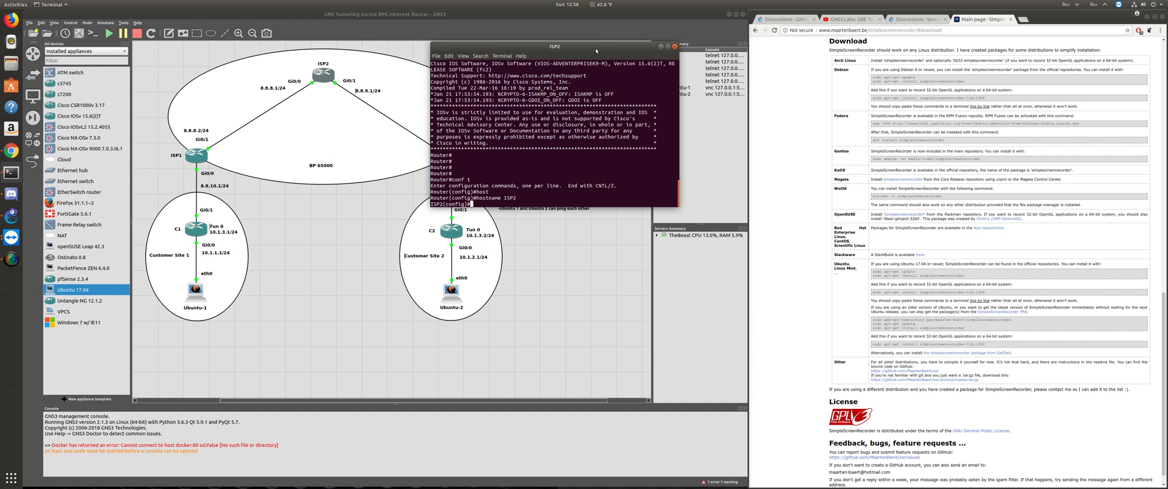
pyautogui.press('Return')
pyautogui.press('Return')
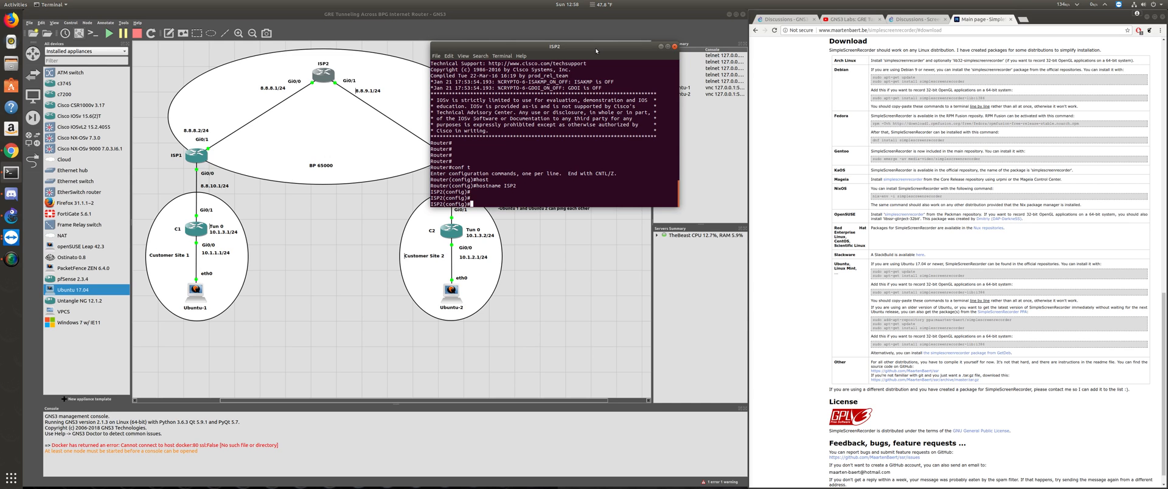
# Enable IP routing globally on ISP2.
pyautogui.write('ip routing')
pyautogui.press('Return')
pyautogui.press('Return')
pyautogui.press('Return')
pyautogui.press('Return')
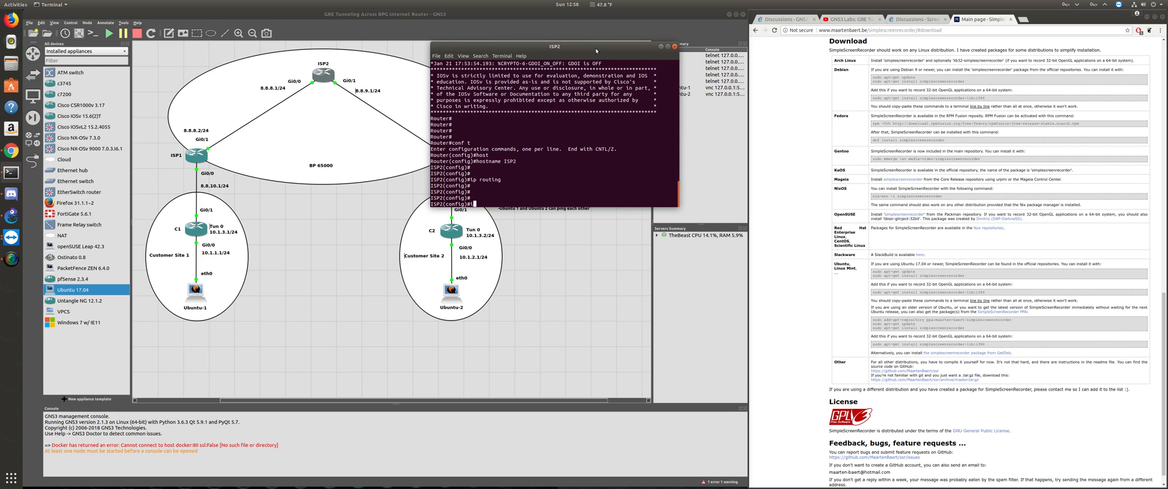
# Assign IP address 8.8.8.1 with mask 255.255.255.0 to interface gi0/0 on ISP2.
pyautogui.write('nt gi0/0')
pyautogui.press('Return')
pyautogui.write('ip add')
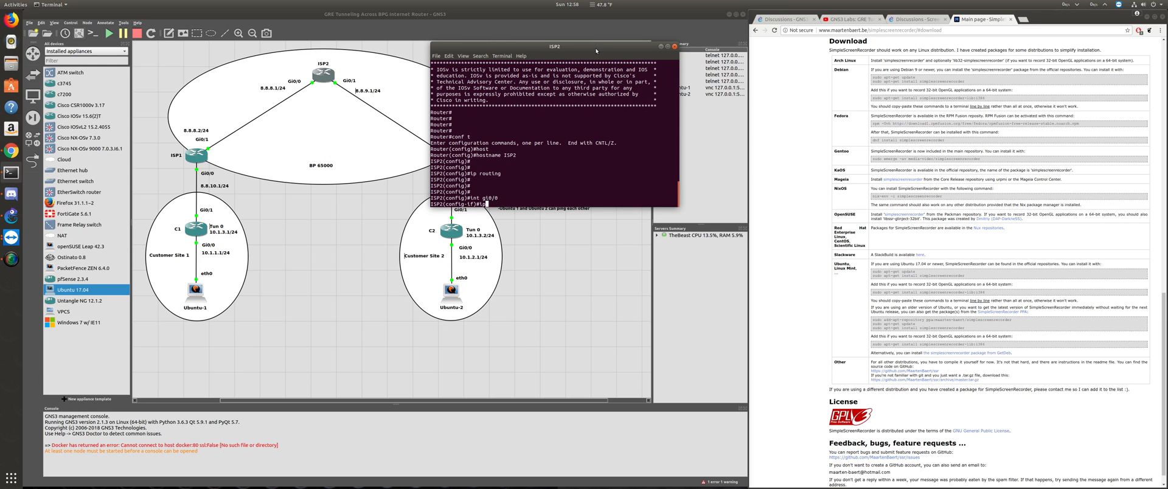
pyautogui.press('Tab')
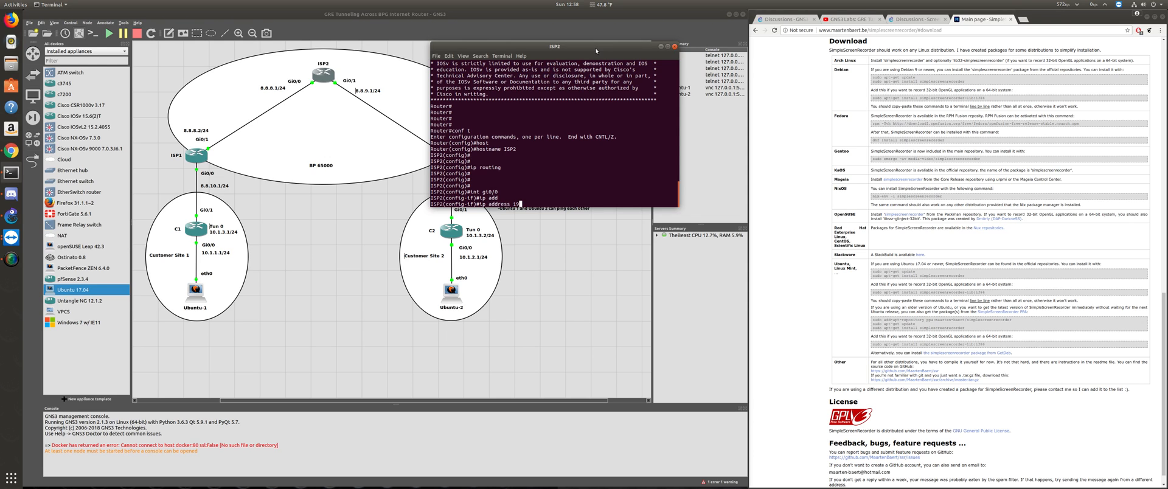
pyautogui.write('8.8.8.1 255.255.255.0')
pyautogui.press('Return')
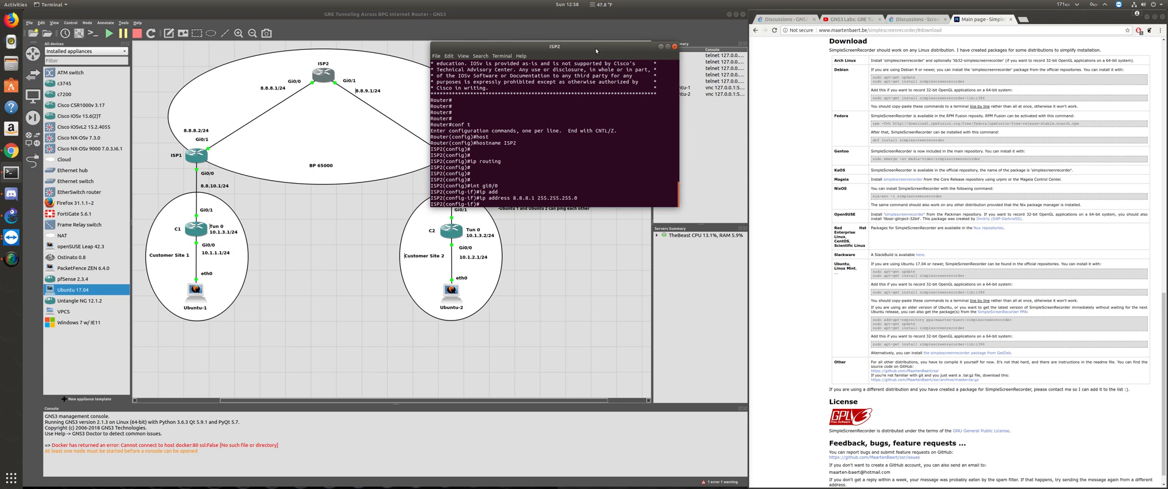
# Disable IP redirects and IP directed broadcasts on ISP2's interface gi0/0.
pyautogui.write('no ip red')
pyautogui.press('Tab')
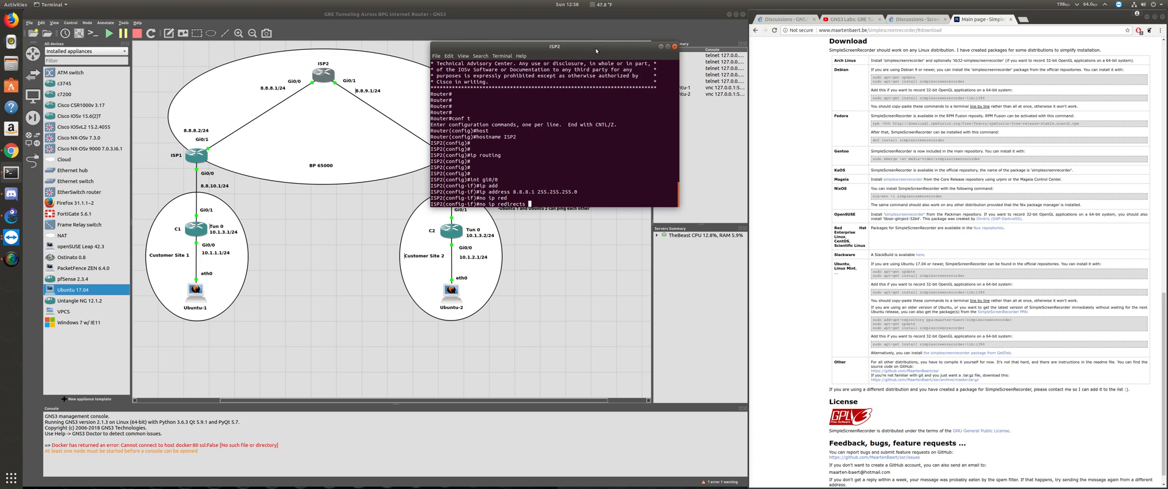
pyautogui.press('Return')
pyautogui.write('no ip')
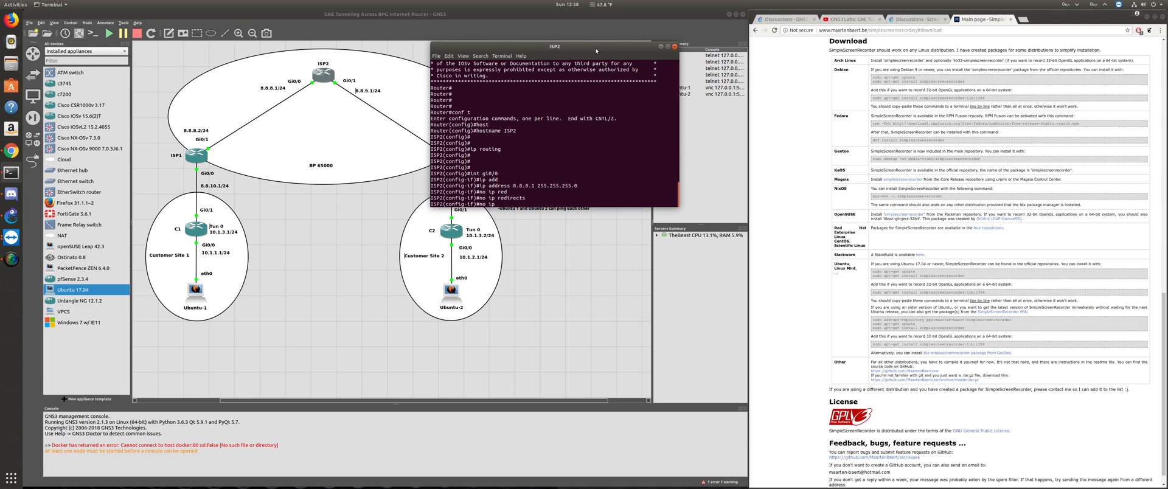
pyautogui.write('direct')
pyautogui.press('Tab')
pyautogui.press('Return')
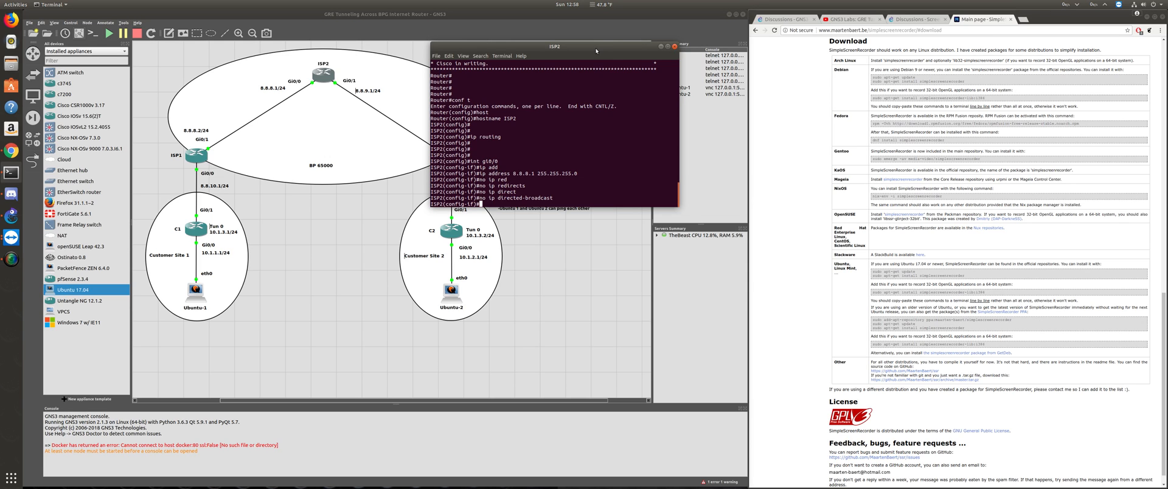
pyautogui.press('Return')
pyautogui.press('Return')
# Disable IP proxy ARP on ISP2's interface gi0/0.
pyautogui.write('no i')
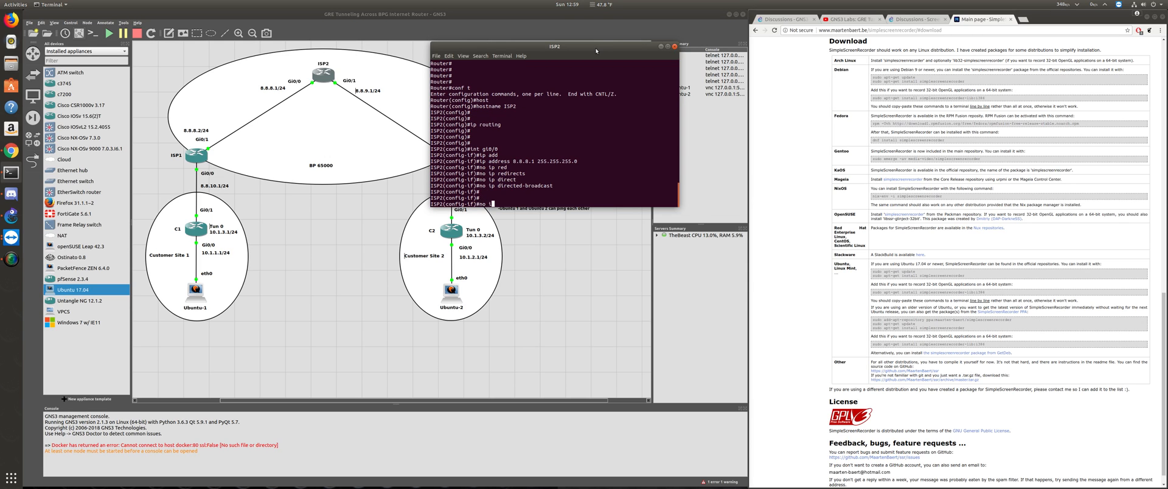
pyautogui.write('p proxy')
pyautogui.press('Tab')
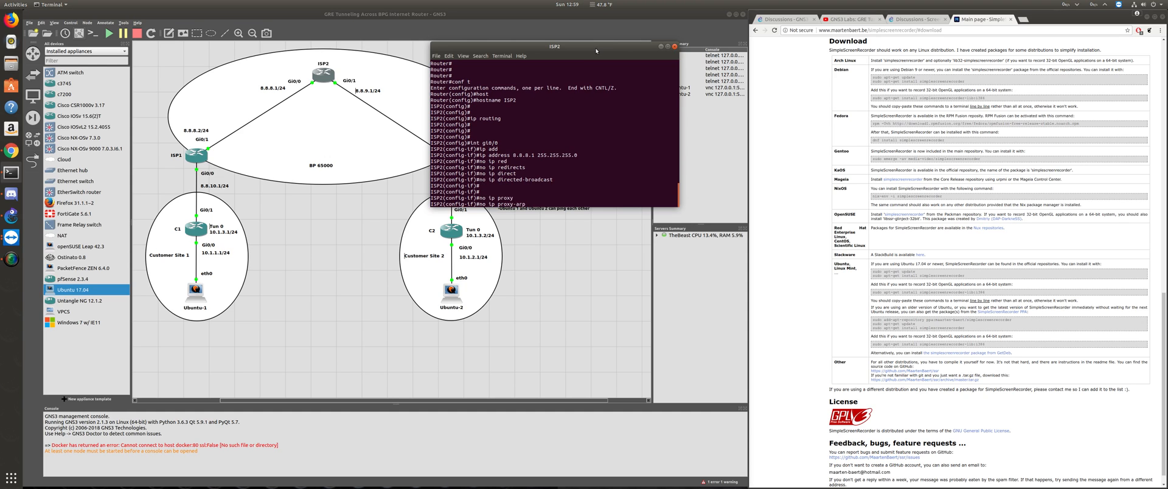
pyautogui.press('Return')
pyautogui.press('Return')
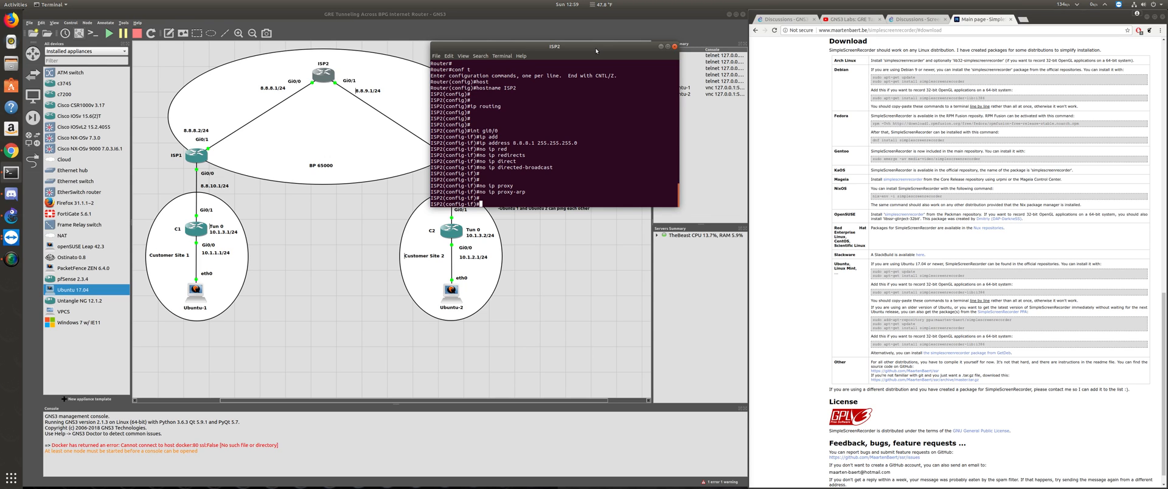
# Enable interface gi0/0 with no shut and return to global configuration mode.
pyautogui.write('no shut')
pyautogui.press('Return')
pyautogui.press('Return')
pyautogui.press('Return')
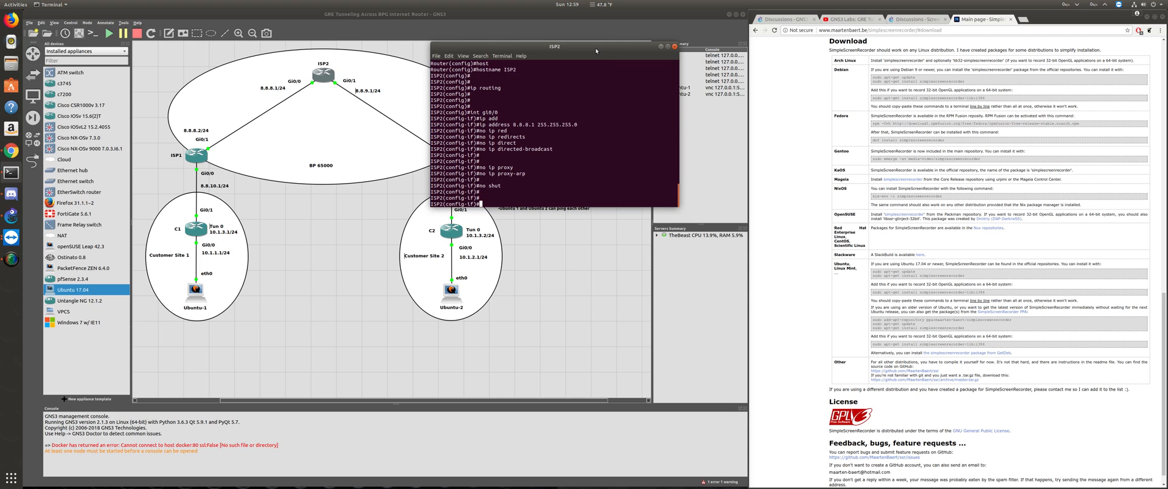
pyautogui.press('Return')
pyautogui.press('Return')
pyautogui.write('exit')
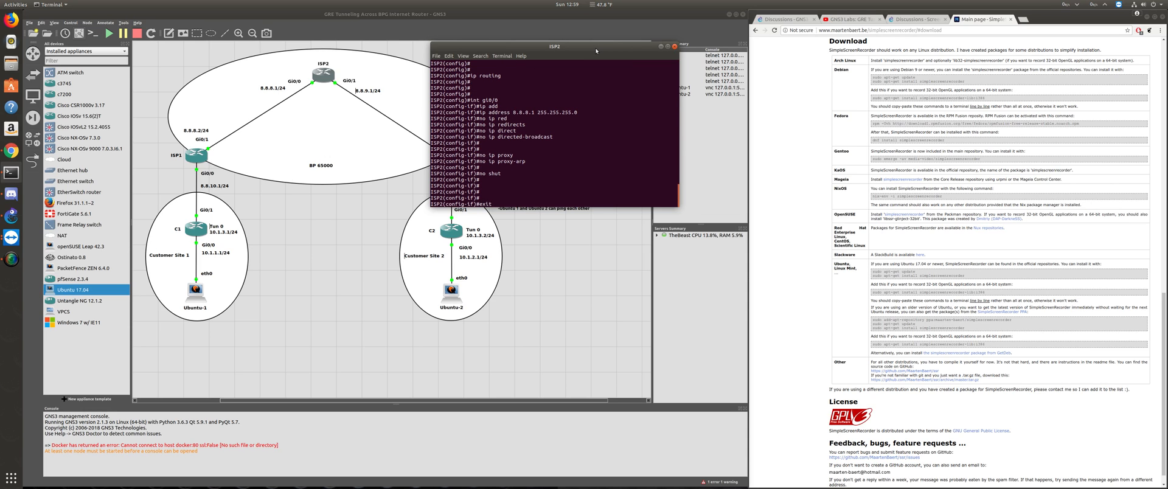
pyautogui.press('Return')
pyautogui.press('Return')
pyautogui.press('Return')
pyautogui.press('Return')
pyautogui.press('Return')
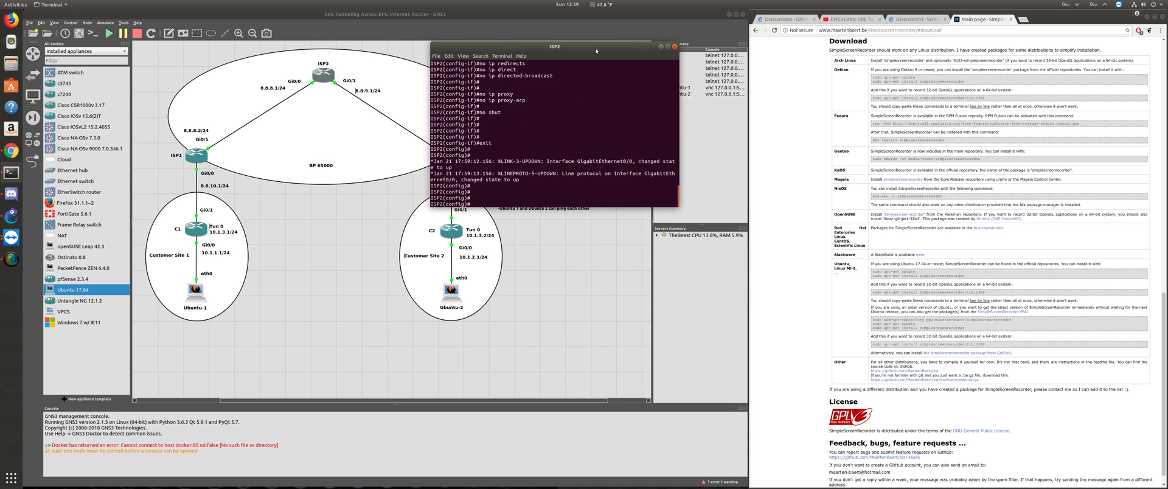
# Assign IP address 8.8.9.1 with mask 255.255.255.0 to interface gi0/1 on ISP2.
pyautogui.write('int gi0/1')
pyautogui.press('Return')
pyautogui.write('ip di')
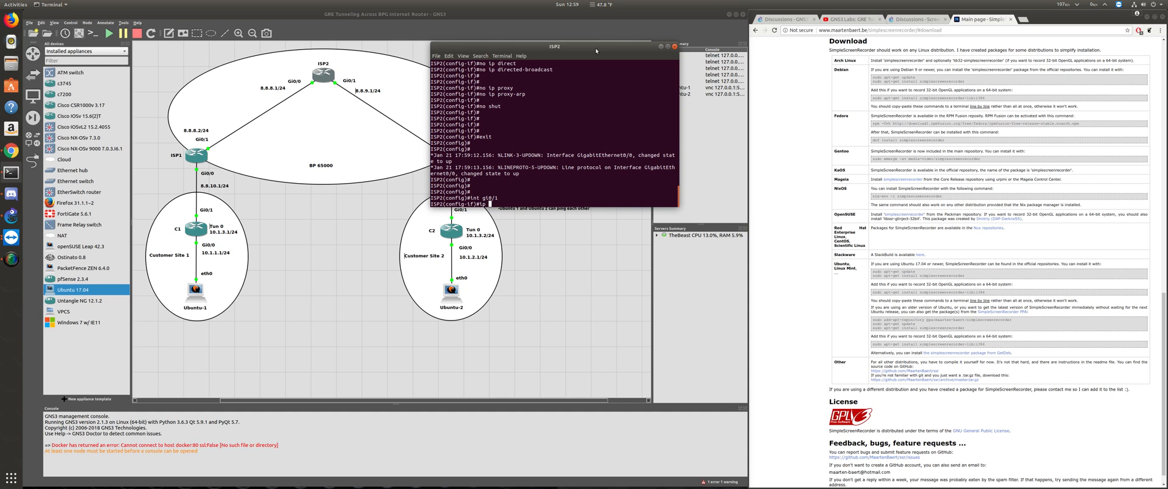
pyautogui.press('BackSpace')
pyautogui.press('BackSpace')
pyautogui.write('add')
pyautogui.press('Tab')
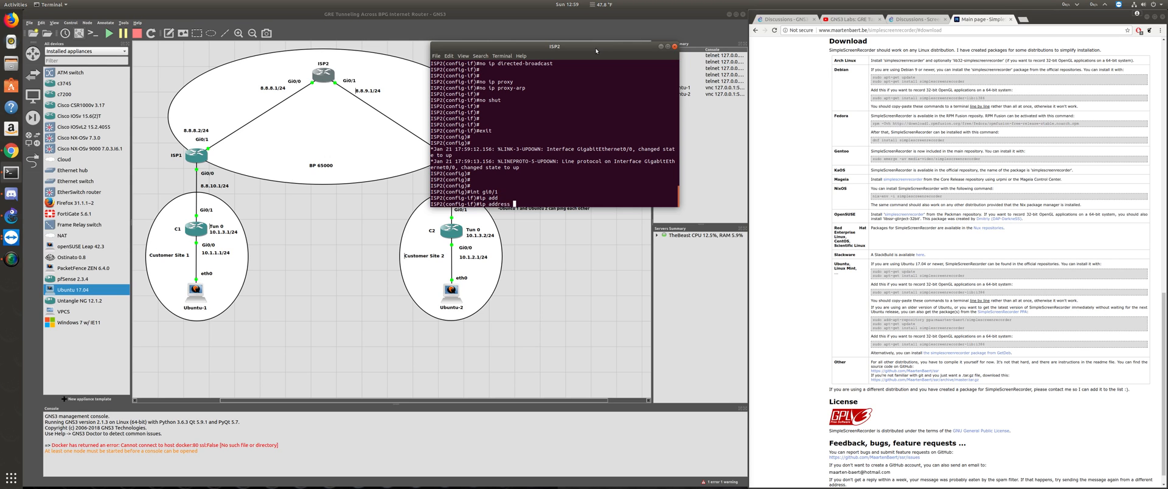
pyautogui.write('8.8.9.1 255.3')
pyautogui.press('BackSpace')
pyautogui.write('255.255.0')
pyautogui.press('Return')
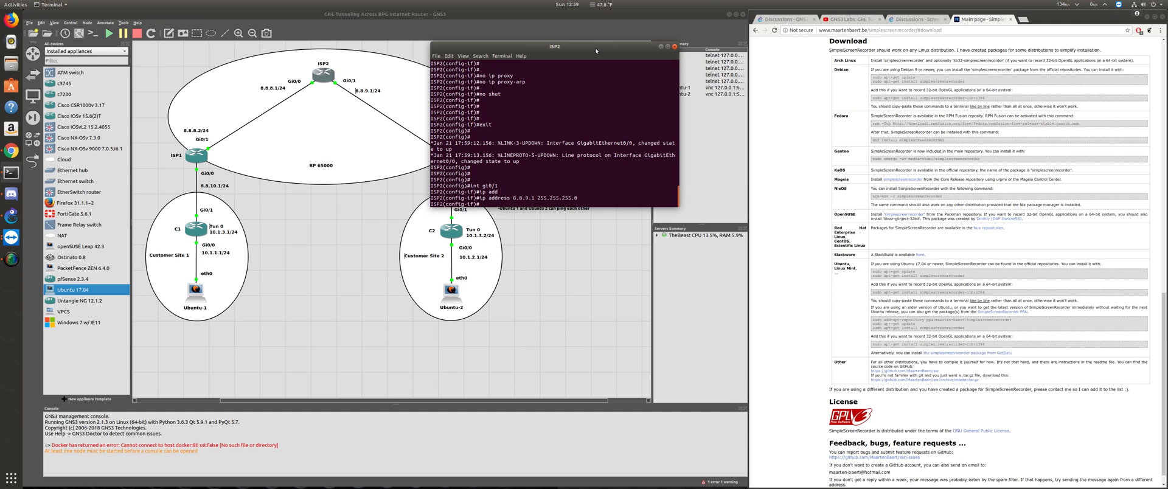
# Disable IP redirects and IP directed broadcasts on ISP2's interface gi0/1.
pyautogui.press('Return')
pyautogui.write('no ip red')
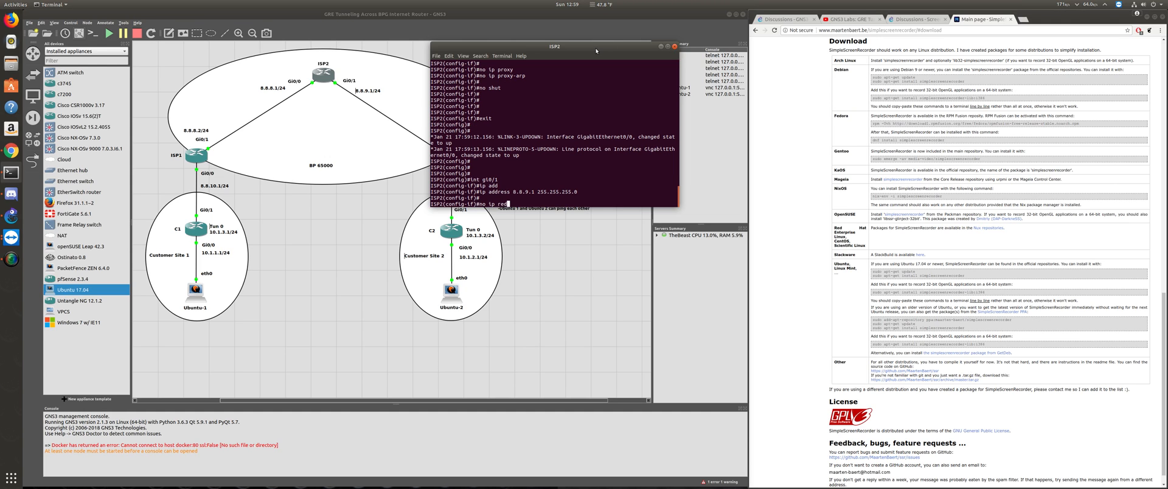
pyautogui.press('Tab')
pyautogui.write('o')
pyautogui.press('Return')
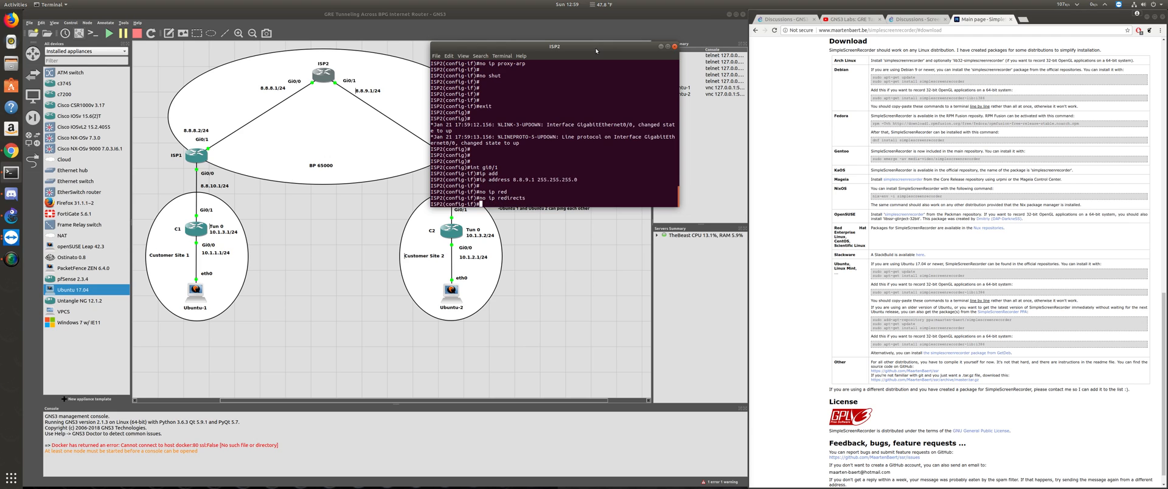
pyautogui.write('no ip dire')
pyautogui.press('Tab')
pyautogui.press('Return')
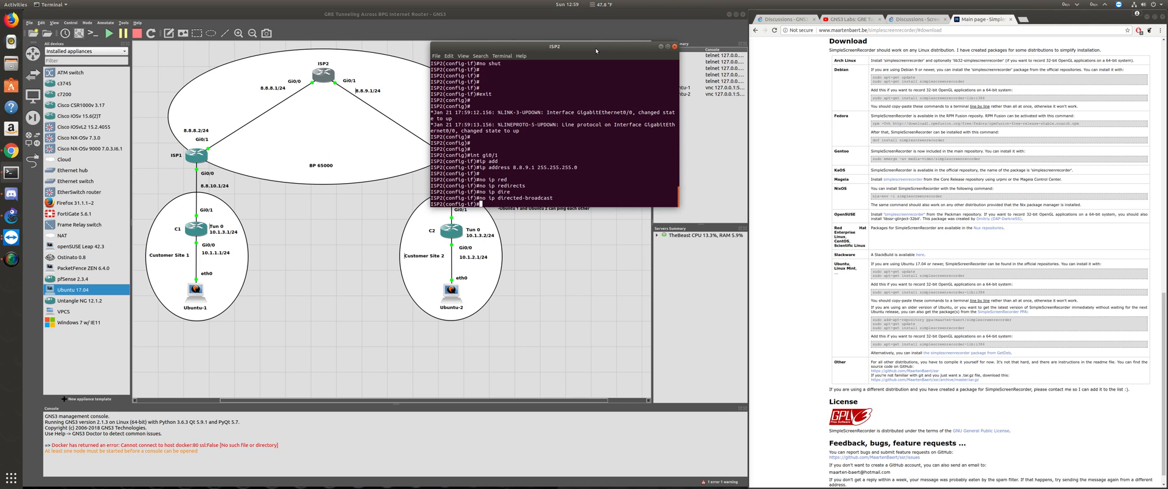
# Disable IP proxy ARP on ISP2's interface gi0/1.
pyautogui.write('no ip prox')
pyautogui.press('Tab')
pyautogui.press('Return')
pyautogui.press('Return')
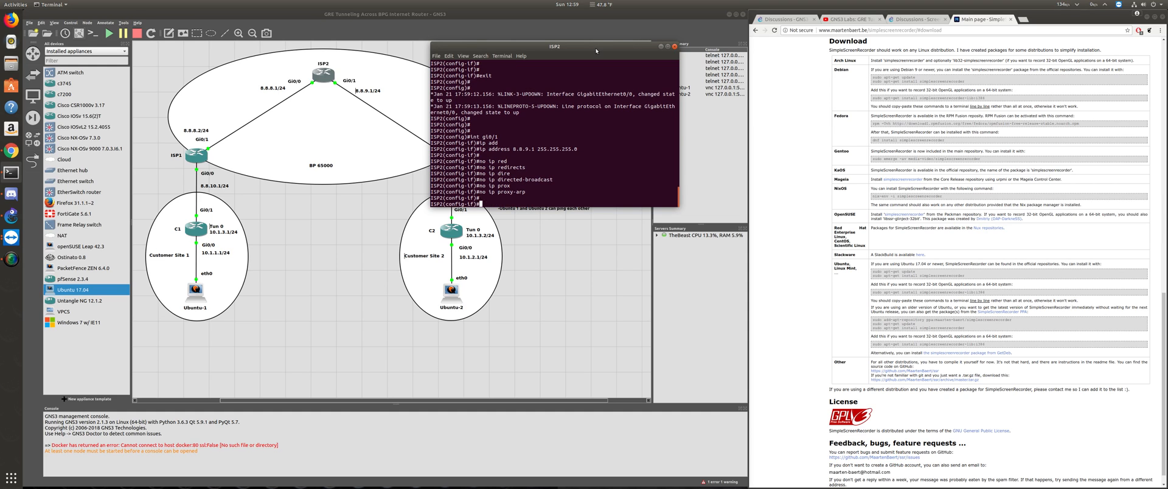
# Enable interface gi0/1 with no shut and return to global configuration mode.
pyautogui.write('no shut')
pyautogui.press('Return')
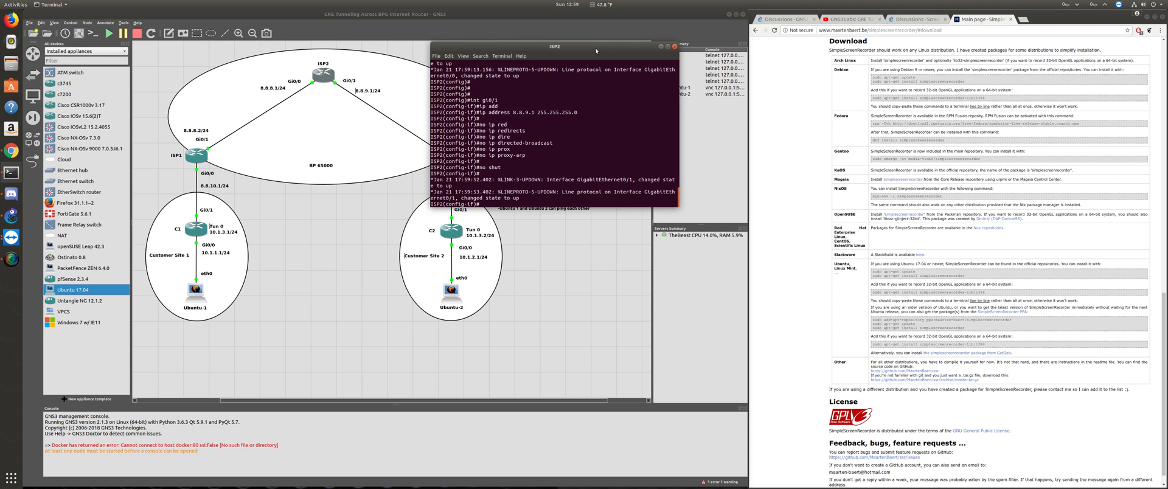
pyautogui.press('Return')
pyautogui.press('Return')
pyautogui.press('Return')
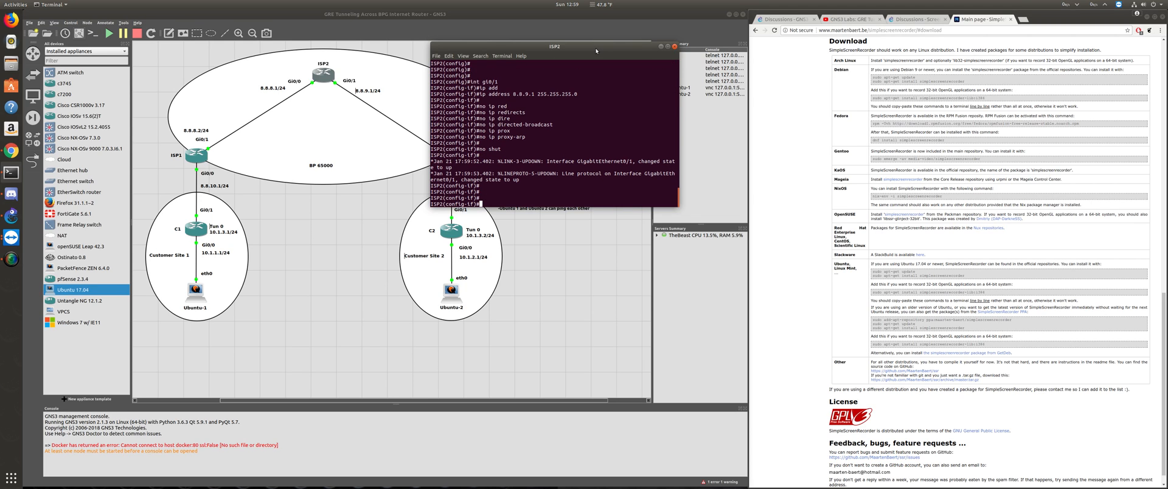
pyautogui.write('exit')
pyautogui.press('Return')
pyautogui.press('Return')
pyautogui.press('Return')
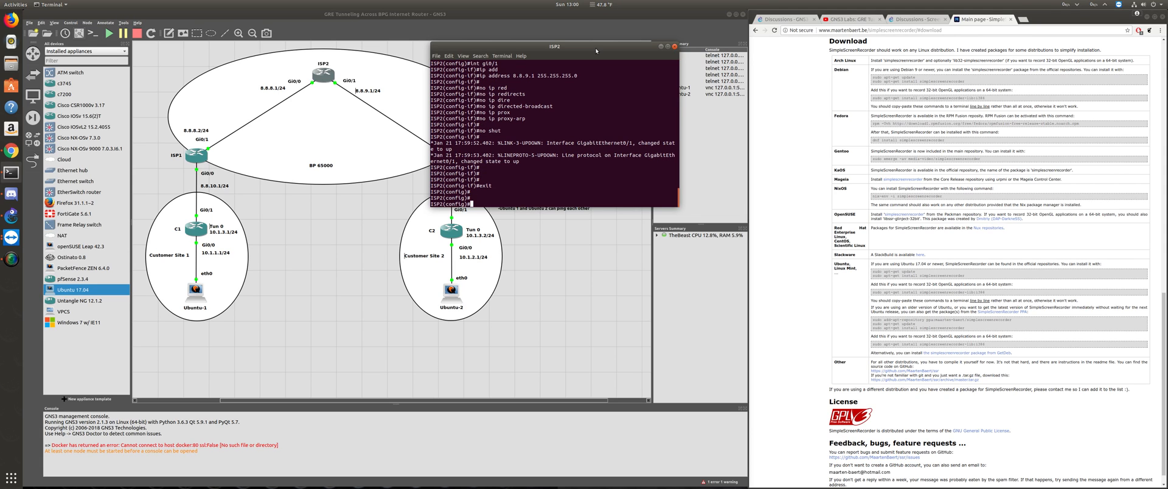
# Start BGP router configuration on ISP2 for autonomous system 65000.
pyautogui.write('router bg')
pyautogui.press('Tab')
pyautogui.write('6')
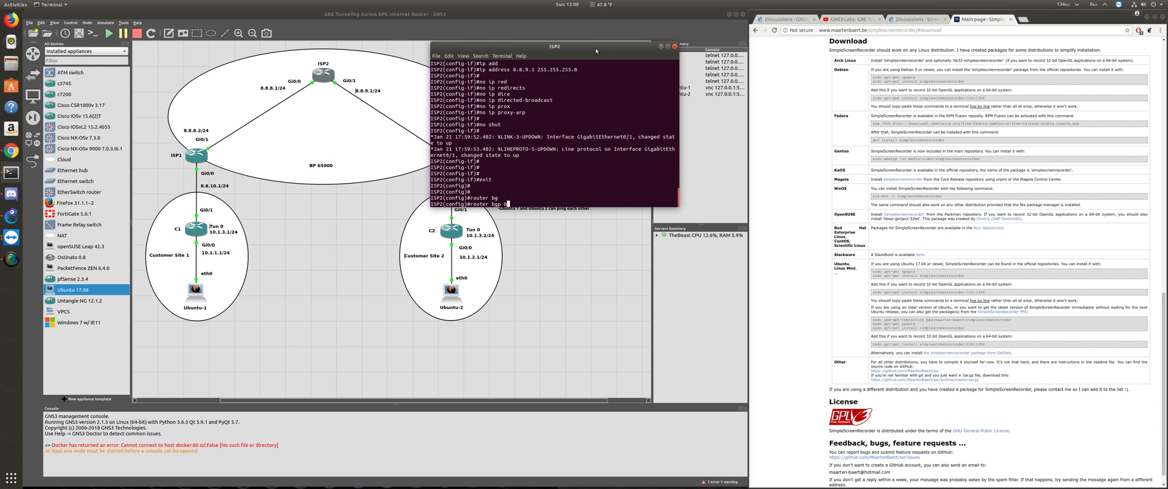
pyautogui.write('5000')
pyautogui.press('Return')
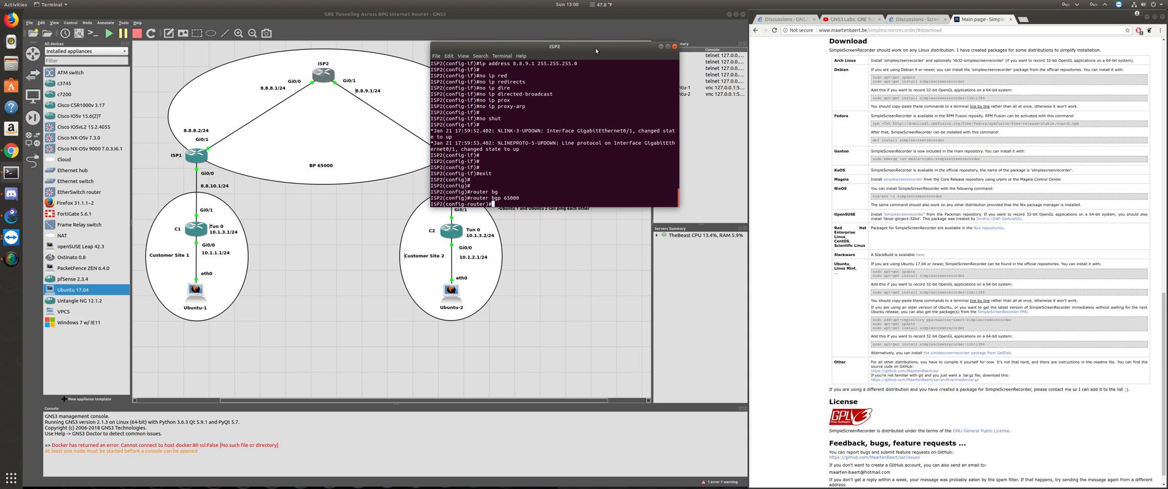
pyautogui.press('Return')
pyautogui.press('Return')
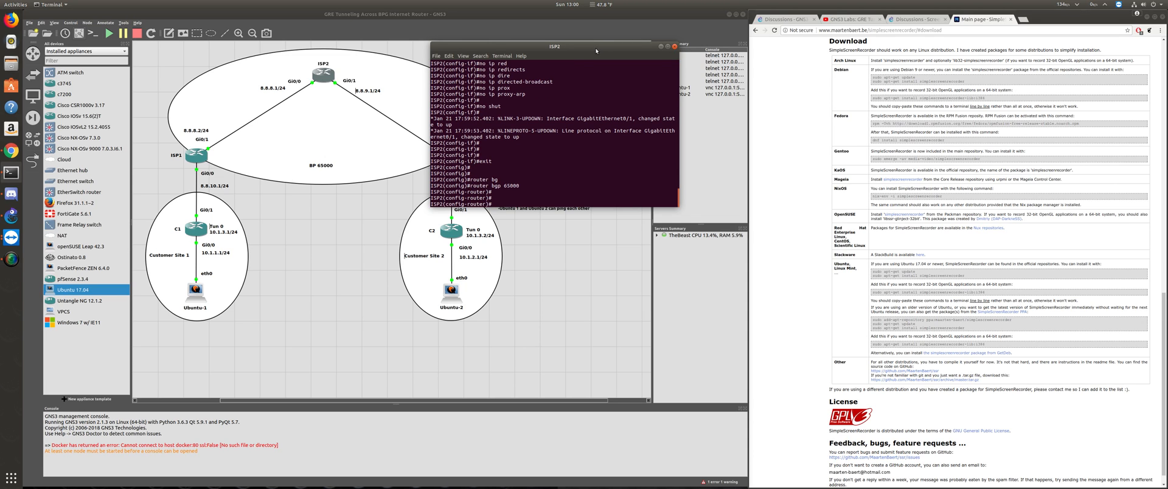
# Query the command help for options starting with ip in BGP router configuration mode.
pyautogui.write('ip')
pyautogui.press('Return')
pyautogui.write('ip?')
pyautogui.press('Return')
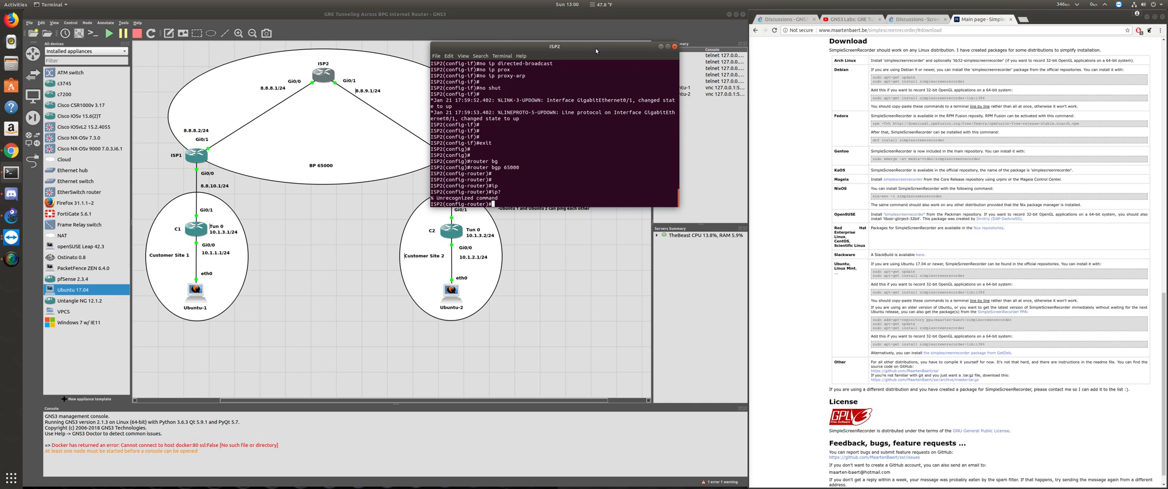
# Enter the IPv4 unicast address family in ISP2's BGP configuration, checking the command help for the available options.
pyautogui.write('ad')
pyautogui.press('Tab')
pyautogui.write('?')
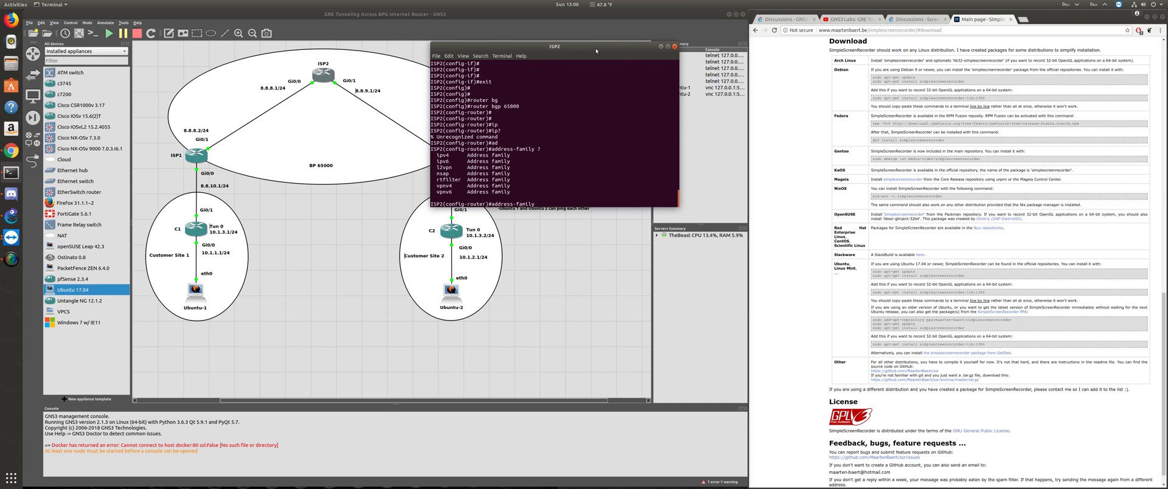
pyautogui.write('ipv4')
pyautogui.press('Tab')
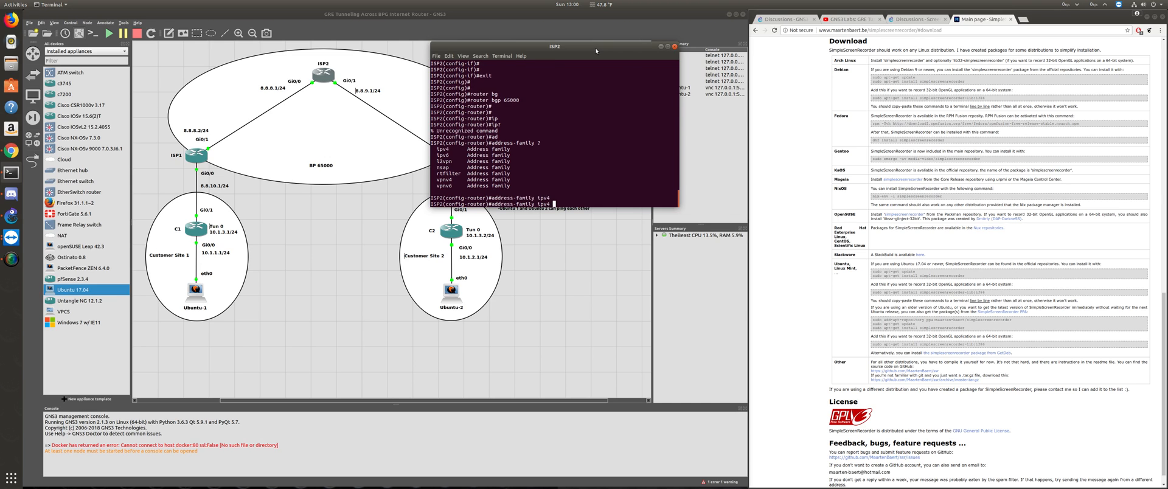
pyautogui.write('?')
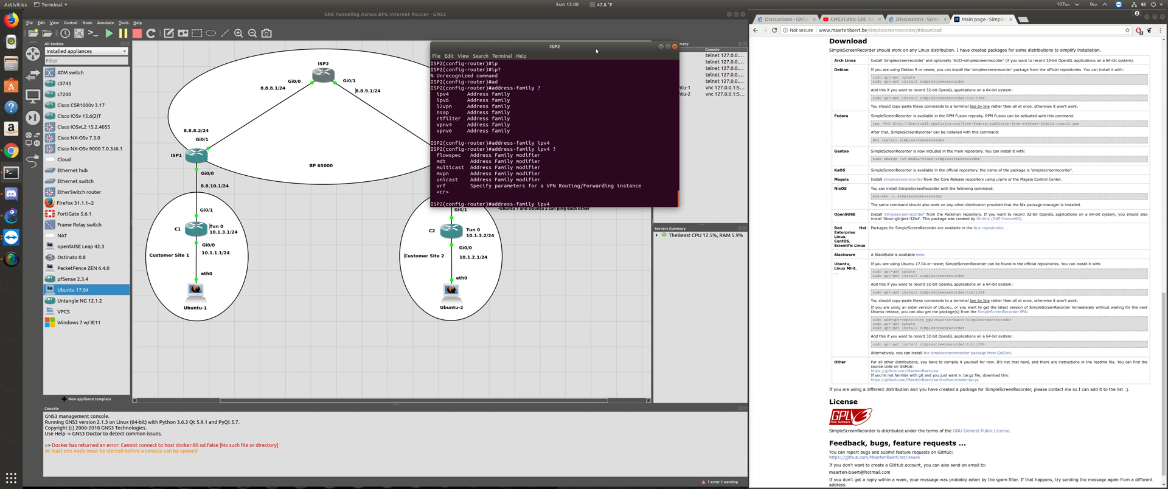
pyautogui.write('uni')
pyautogui.press('Tab')
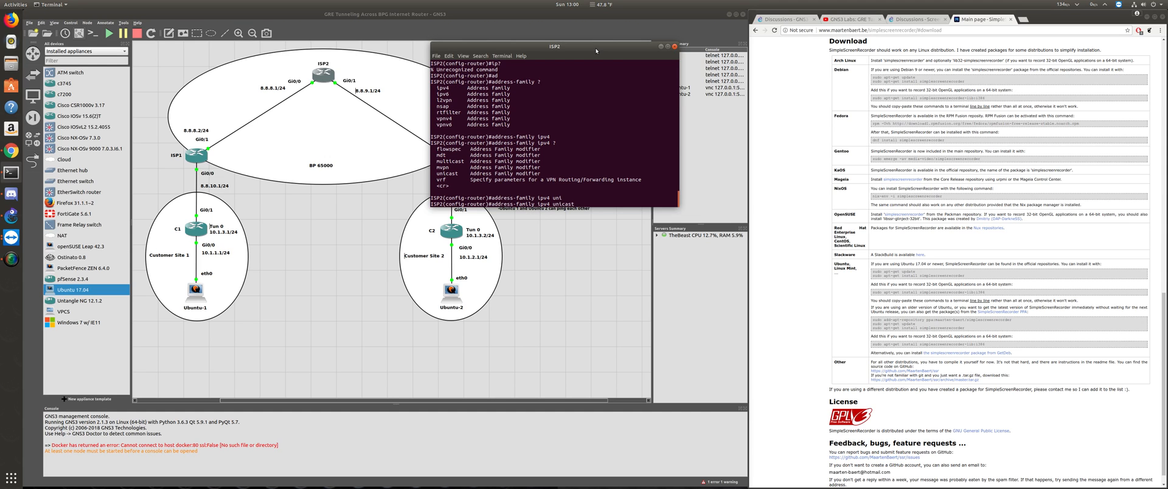
pyautogui.press('Return')
pyautogui.press('Return')
pyautogui.press('Return')
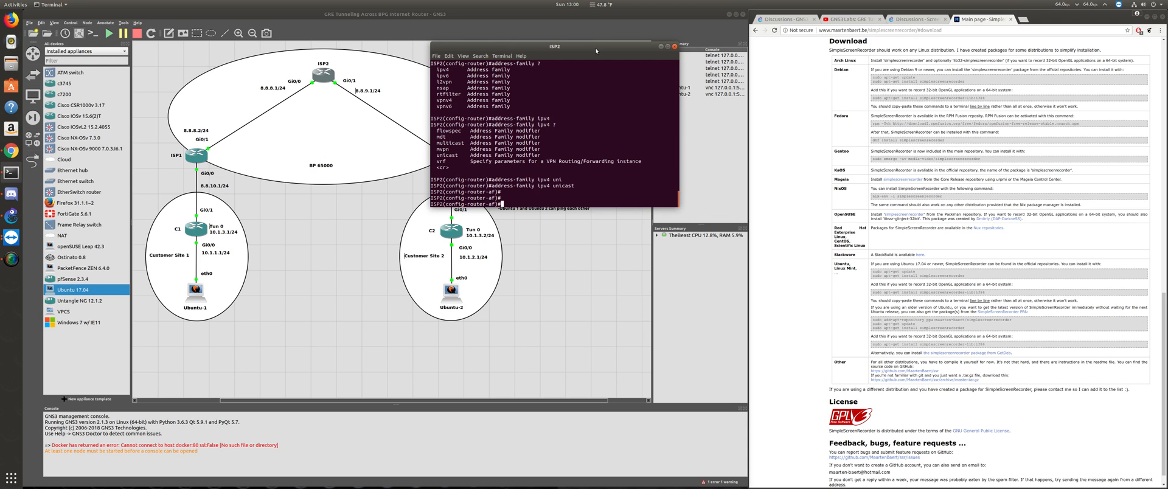
# Advertise network 8.8.8.0 with mask 255.255.255.0 in ISP2's IPv4 unicast address family.
pyautogui.write('net')
pyautogui.press('Tab')
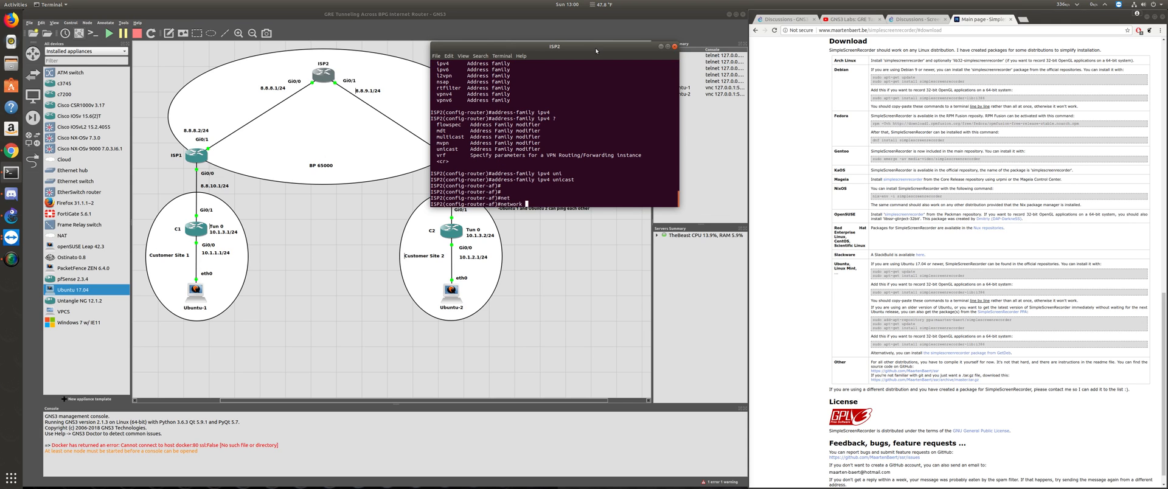
pyautogui.write('8.8.8.0')
pyautogui.write('ma')
pyautogui.press('Tab')
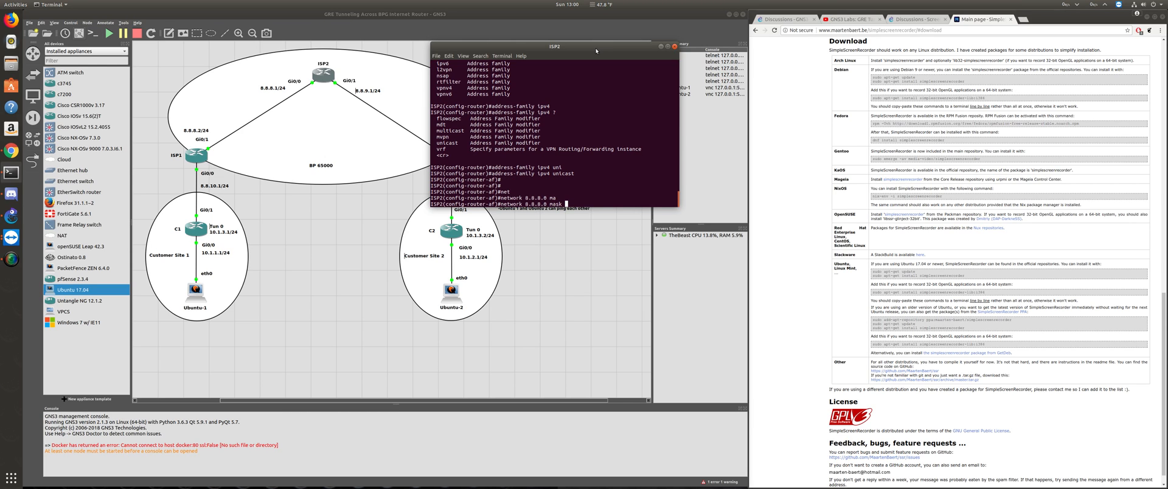
pyautogui.write('255.255.255.0')
pyautogui.press('Return')
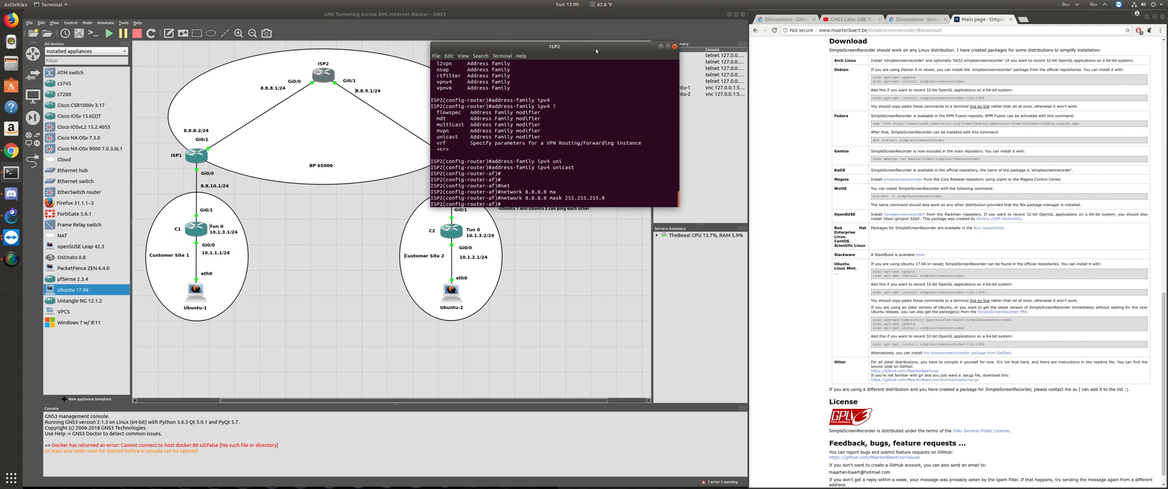
# Advertise network 8.8.9.0 with mask 255.255.255.0 in ISP2's IPv4 unicast address family.
pyautogui.write('net')
pyautogui.press('Tab')
pyautogui.write('8.')
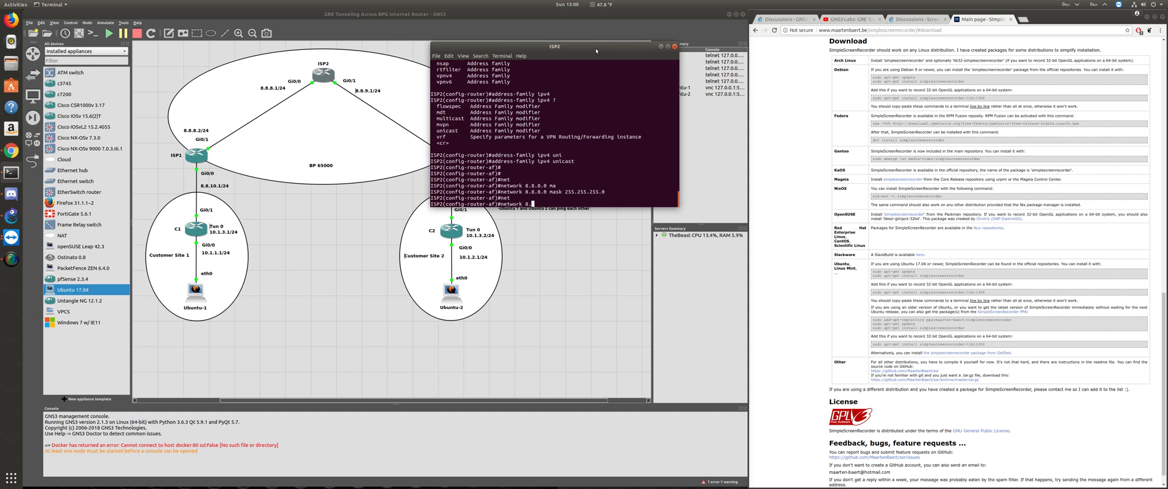
pyautogui.write('8.9.0 mask')
pyautogui.press('Tab')
pyautogui.write('25')
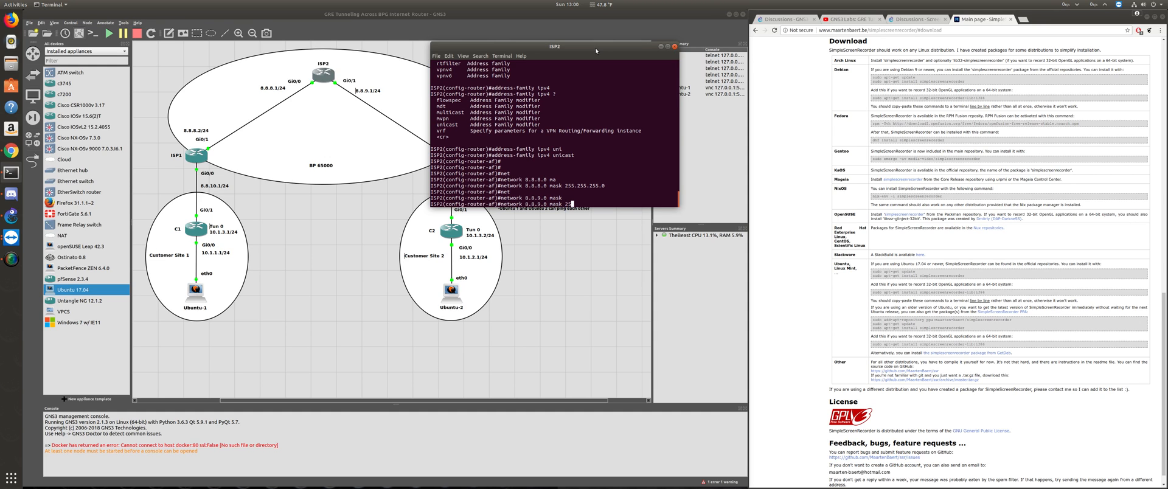
pyautogui.write('5.255.255.0')
pyautogui.press('Return')
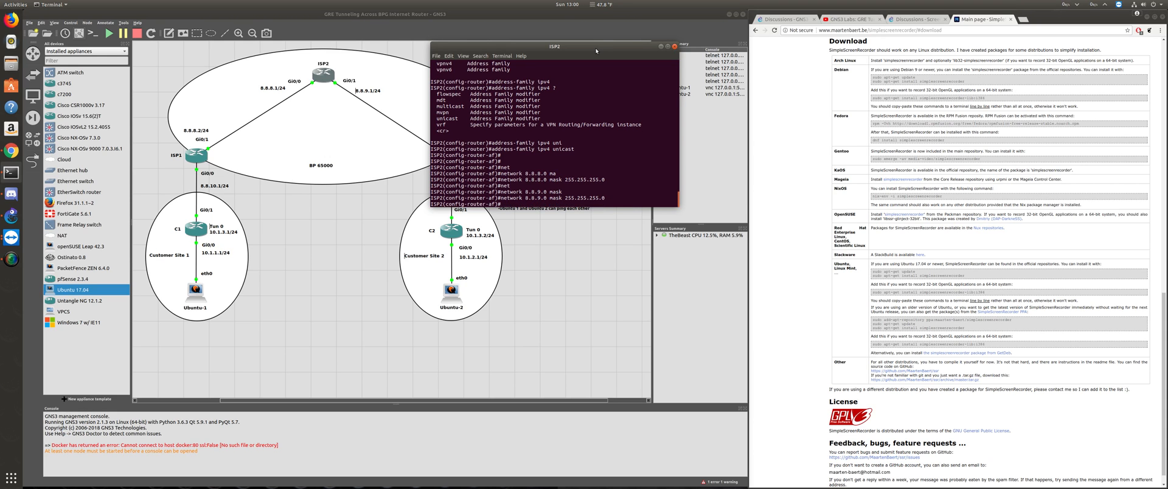
pyautogui.press('Return')
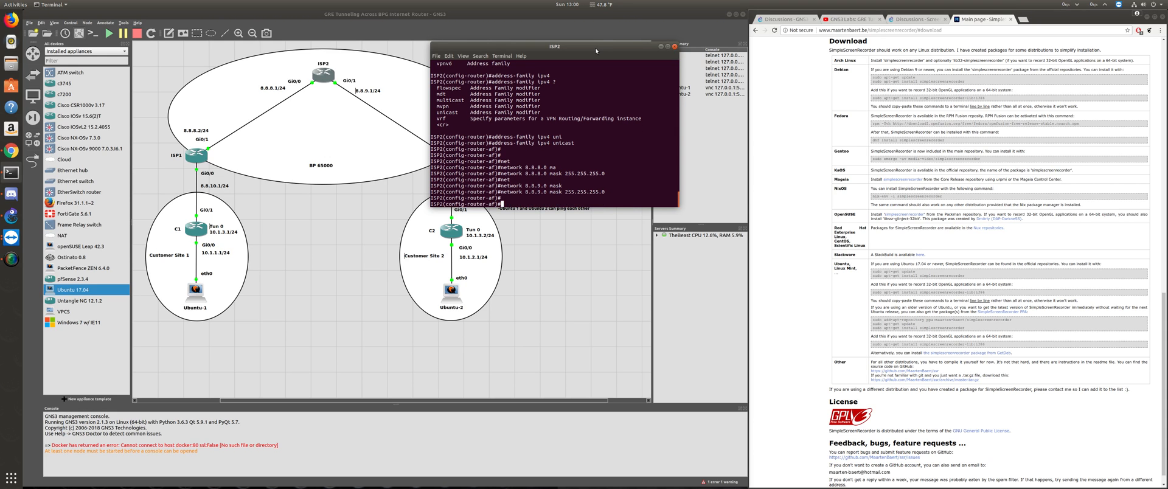
# Return ISP2 to BGP router configuration mode and move its console window clear of the ISP3 side of the topology.
pyautogui.write('exit')
pyautogui.press('Return')
pyautogui.press('Return')
pyautogui.press('Return')
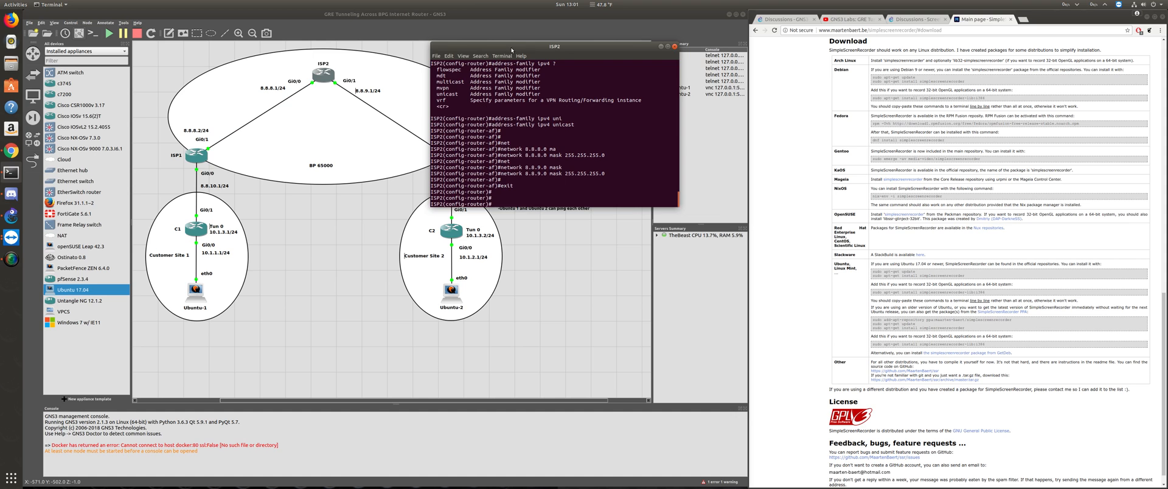
pyautogui.moveTo(511, 50); pyautogui.dragTo(685, 71)
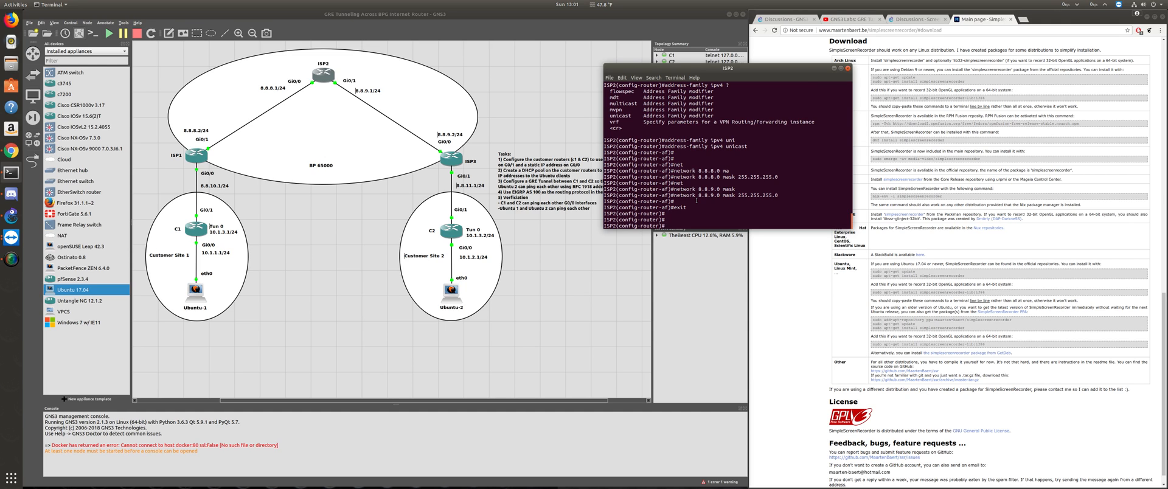
# Query ISP2's BGP router command help for options starting with rem and with n.
pyautogui.write('rem')
pyautogui.press('Tab')
pyautogui.write('?')
pyautogui.press('BackSpace')
pyautogui.press('BackSpace')
pyautogui.press('BackSpace')
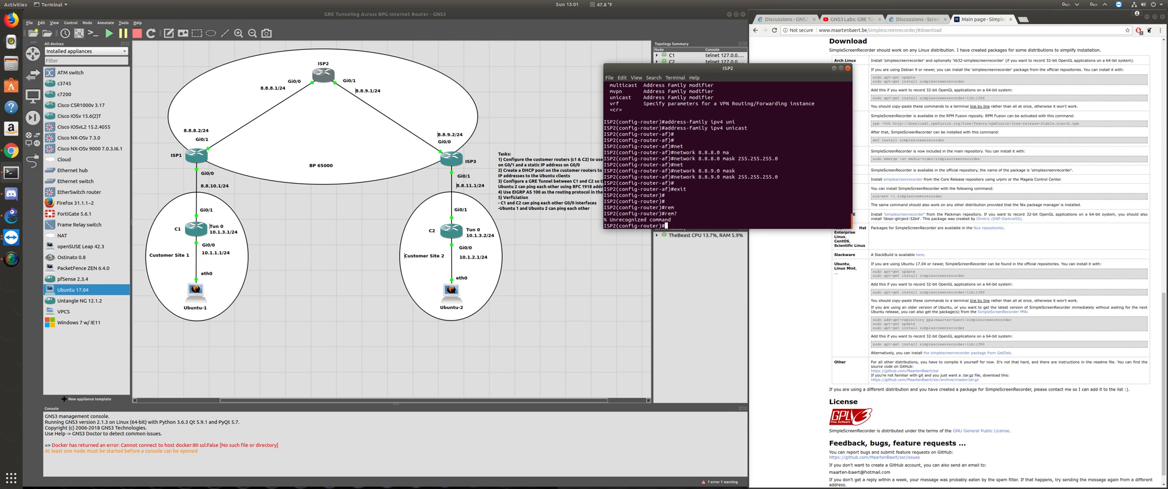
pyautogui.write('n?')
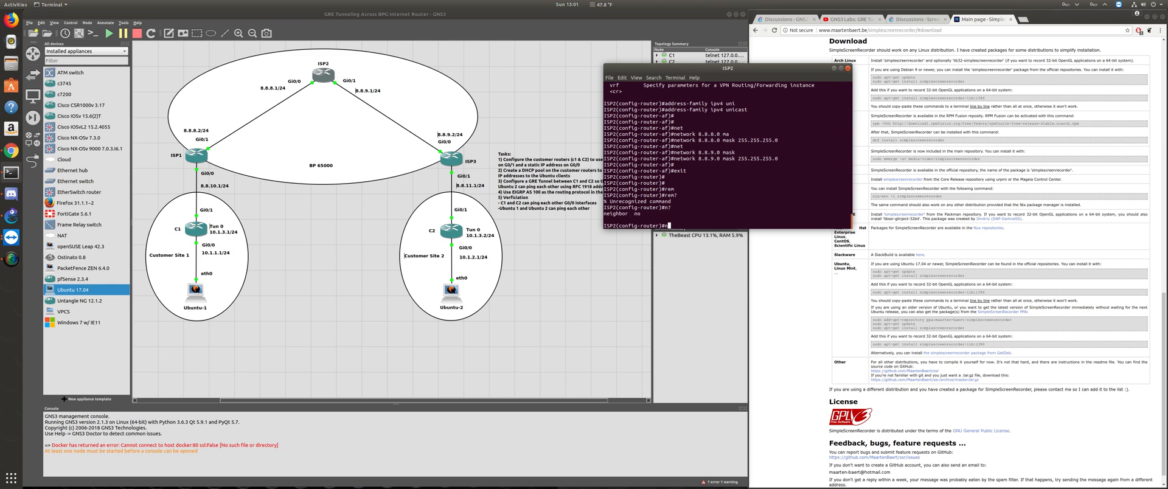
# Define BGP neighbor 8.8.8.2 on ISP2 with remote AS 65000.
pyautogui.write('eigh')
pyautogui.press('Tab')
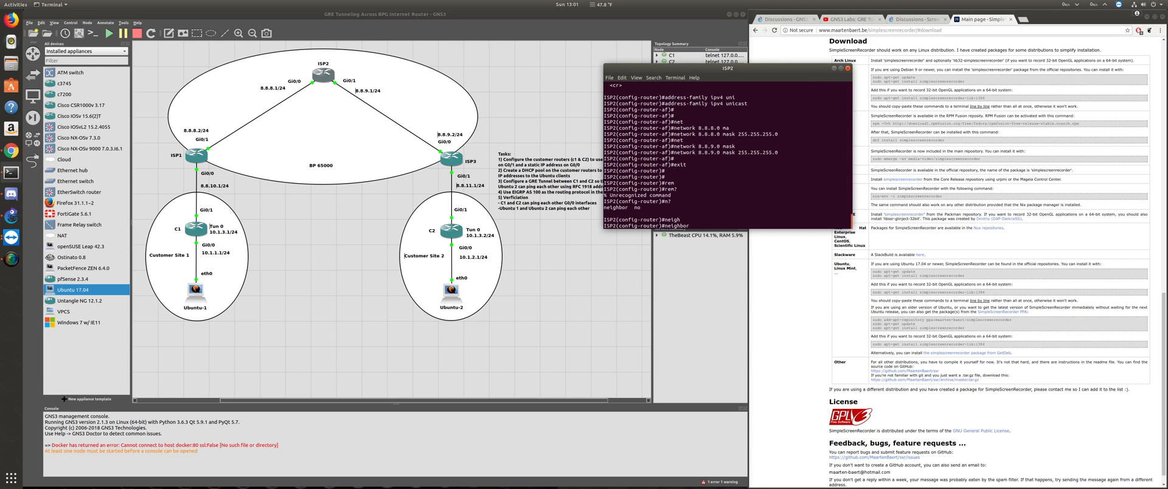
pyautogui.write('8.8.8.2 rem')
pyautogui.press('Tab')
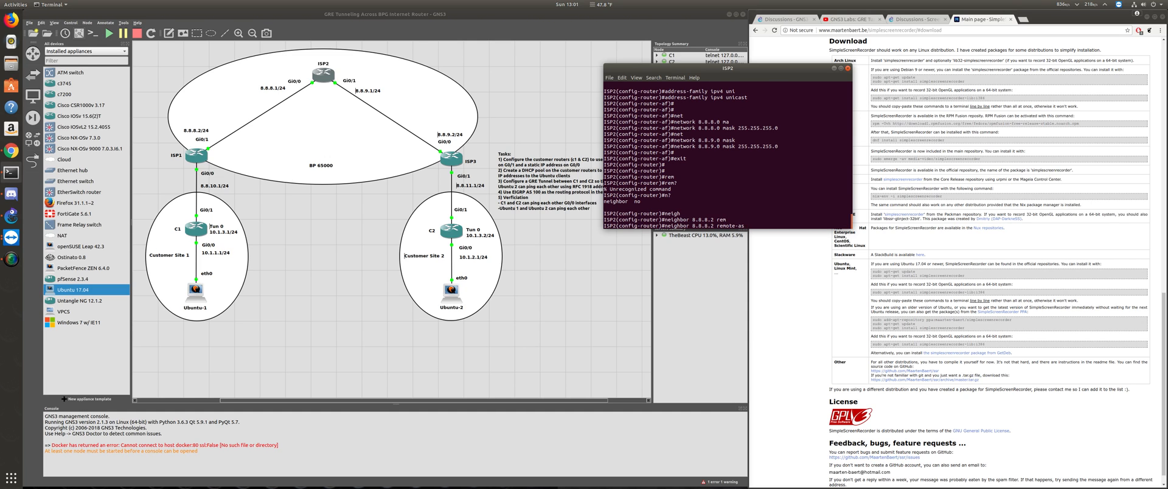
pyautogui.write('65000')
pyautogui.press('Return')
# Define BGP neighbor 8.8.9.2 on ISP2 with remote AS 65000.
pyautogui.write('neig')
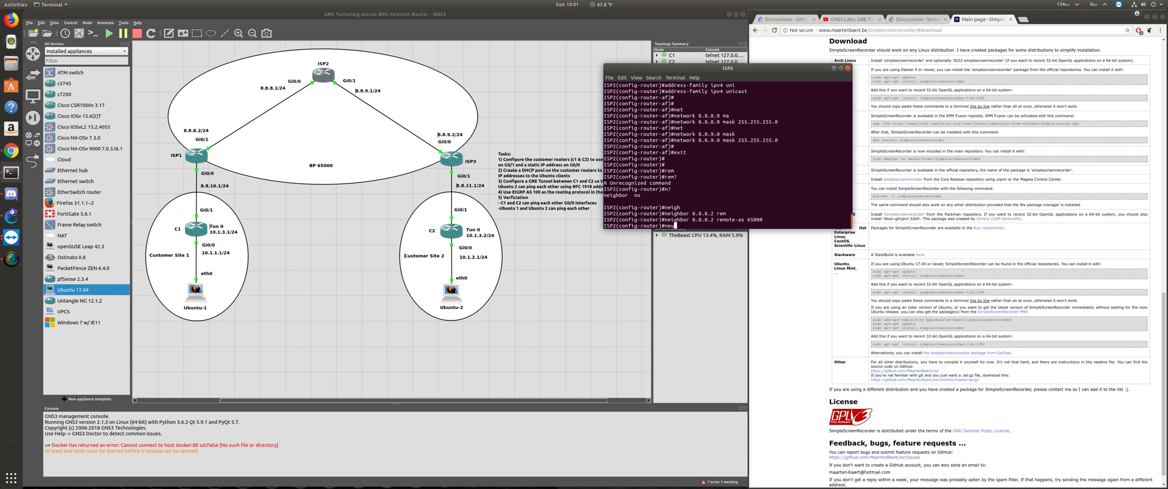
pyautogui.write('h')
pyautogui.press('Tab')
pyautogui.write('8.8.')
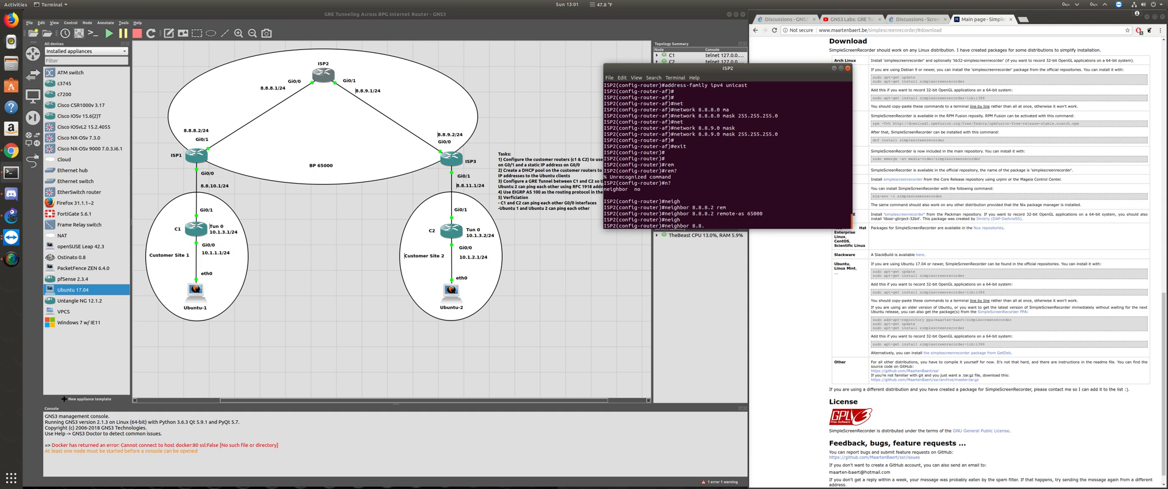
pyautogui.write('9.2 remn')
pyautogui.press('Tab')
pyautogui.write('65')
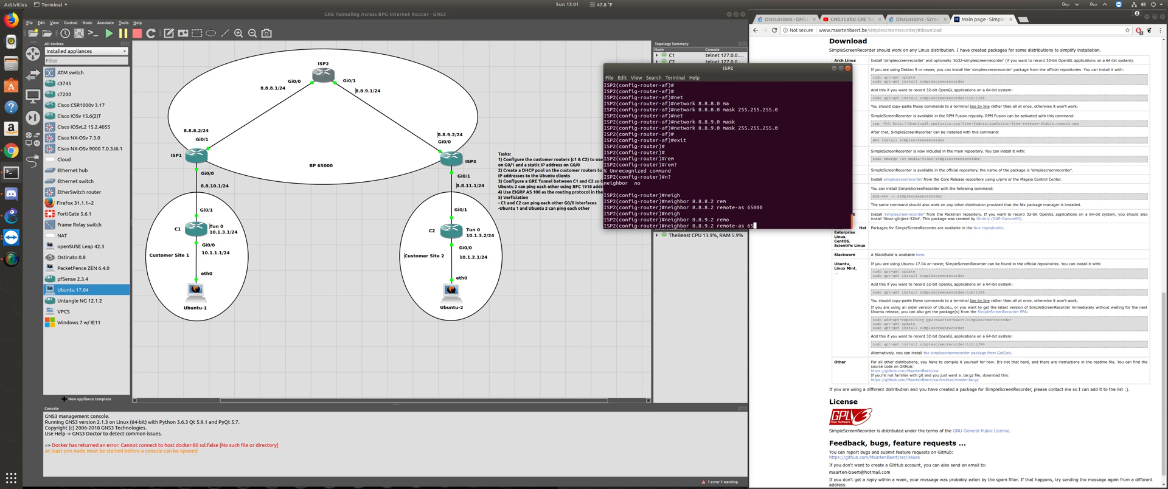
pyautogui.write('000')
pyautogui.press('Return')
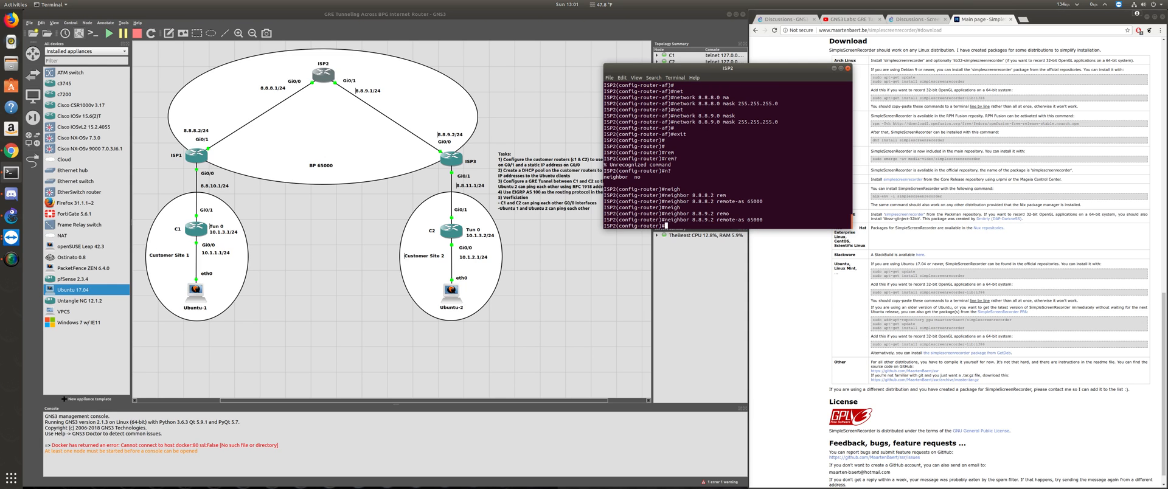
pyautogui.press('Return')
pyautogui.press('Return')
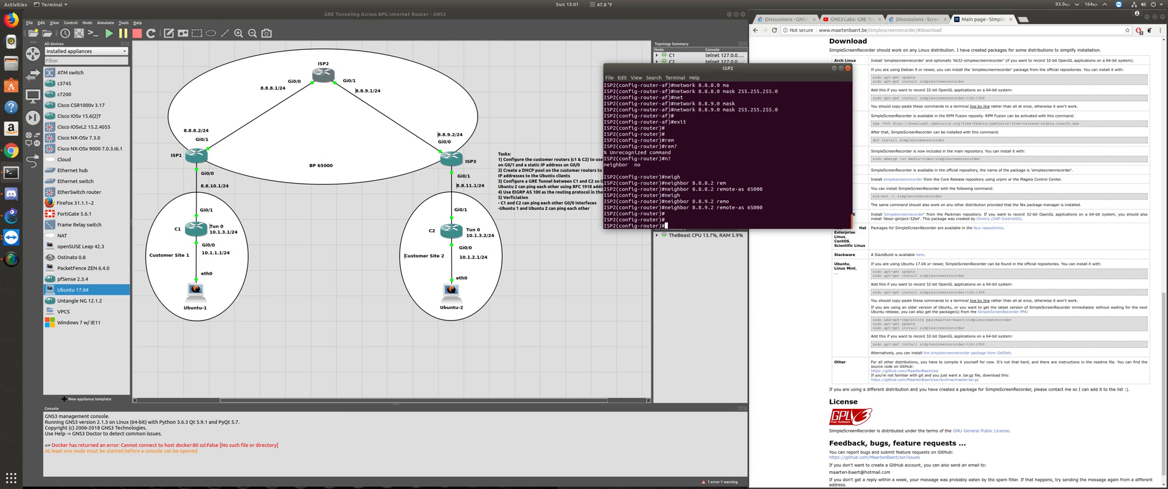
# Exit configuration mode on ISP2 and save its running configuration with wr mem.
pyautogui.hotkey('ctrl', 'z')
pyautogui.write('wr mem')
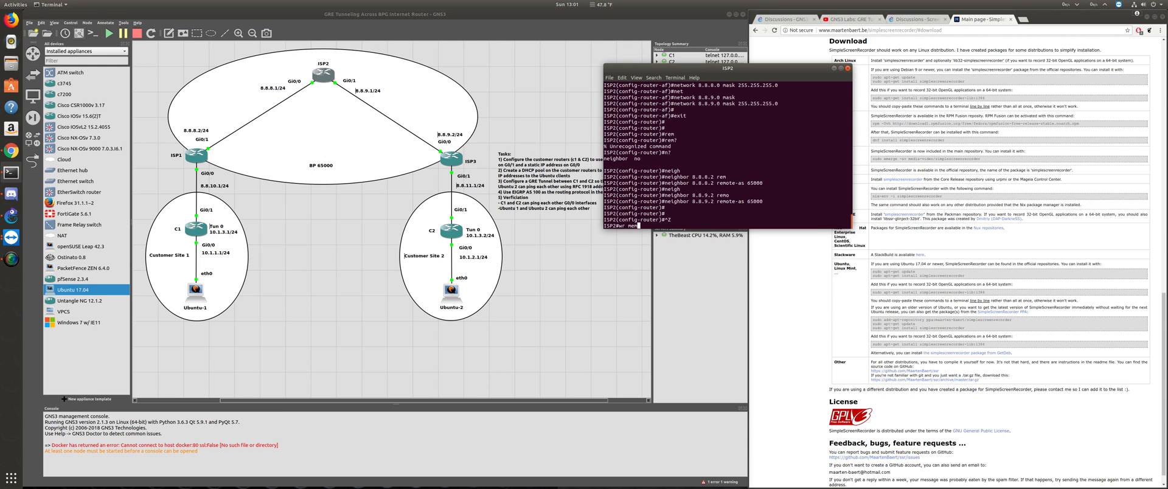
pyautogui.press('Return')
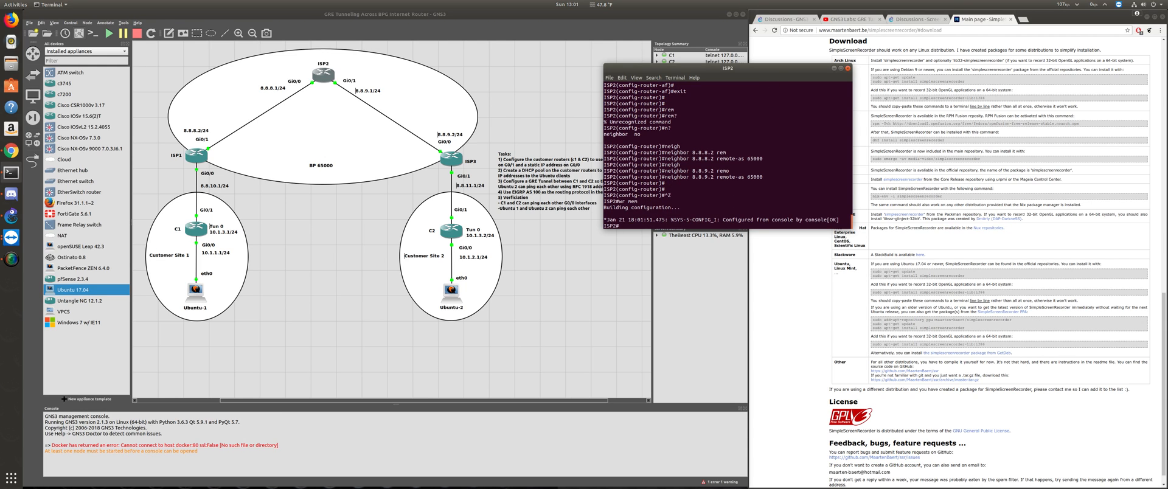
pyautogui.press('Return')
pyautogui.press('Return')
pyautogui.press('Return')
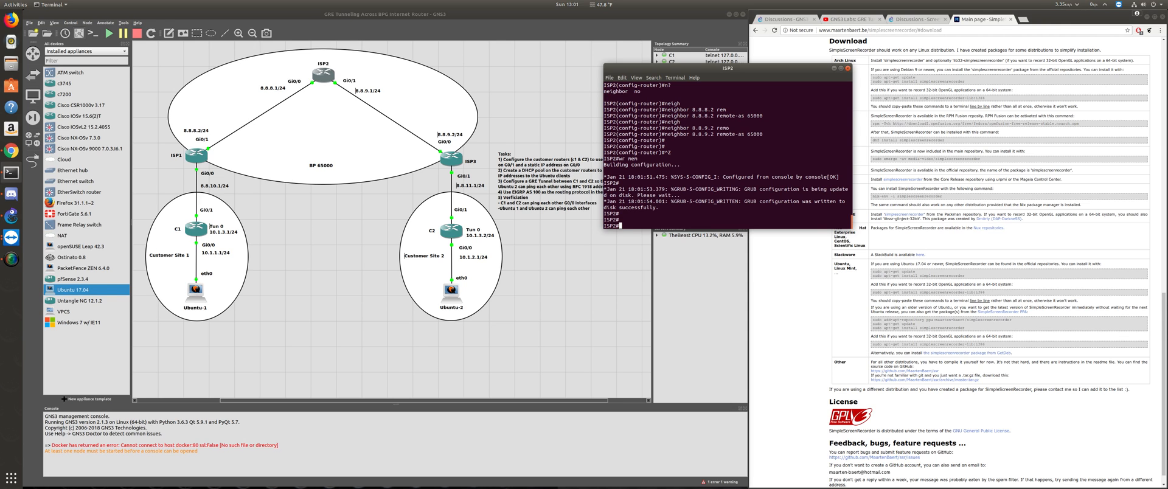
pyautogui.press('Return')
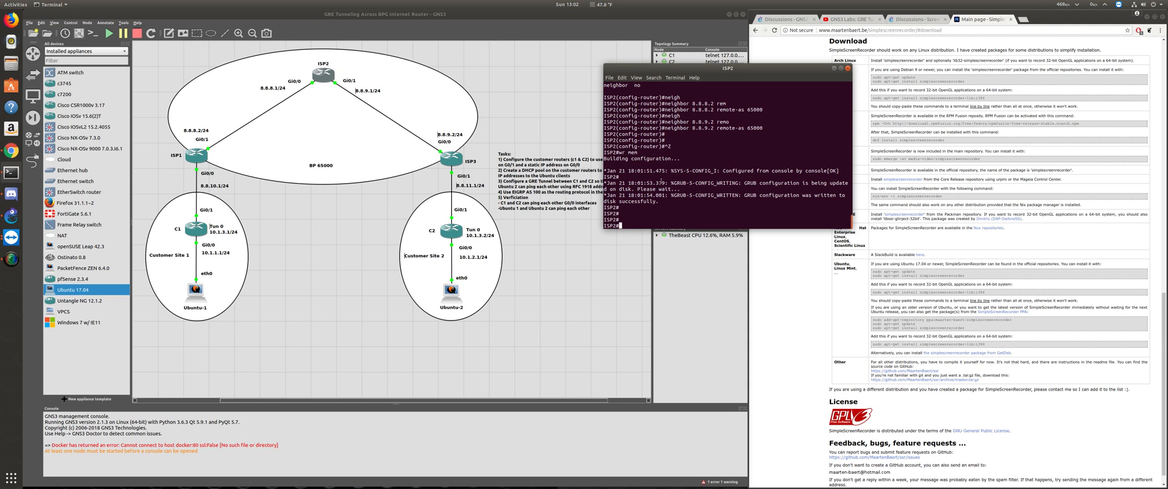
# Move ISP2's console off the topology and open ISP1's console at its command prompt, placed below the ISP routers.
pyautogui.moveTo(717, 73); pyautogui.dragTo(862, 19)
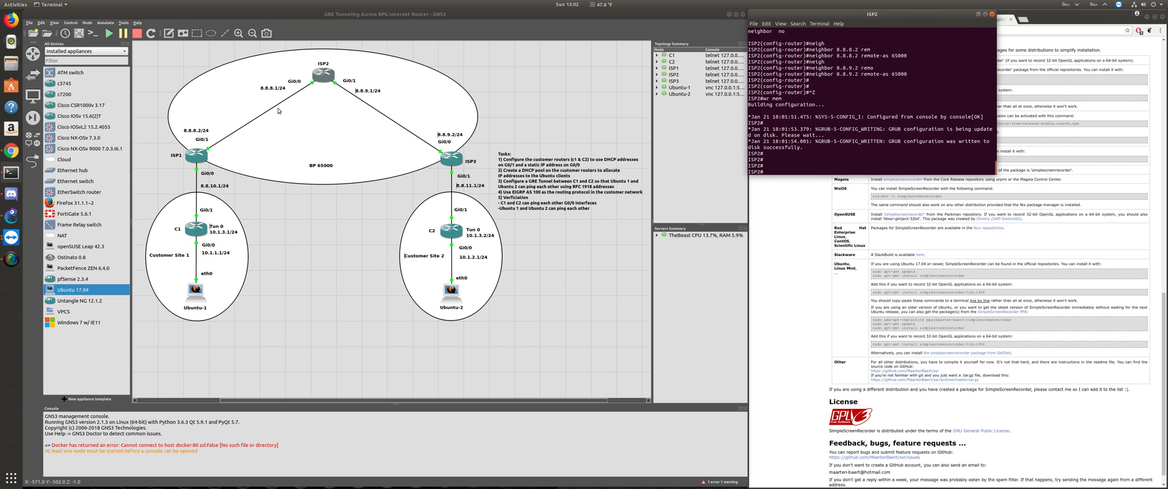
pyautogui.rightClick(195, 157)
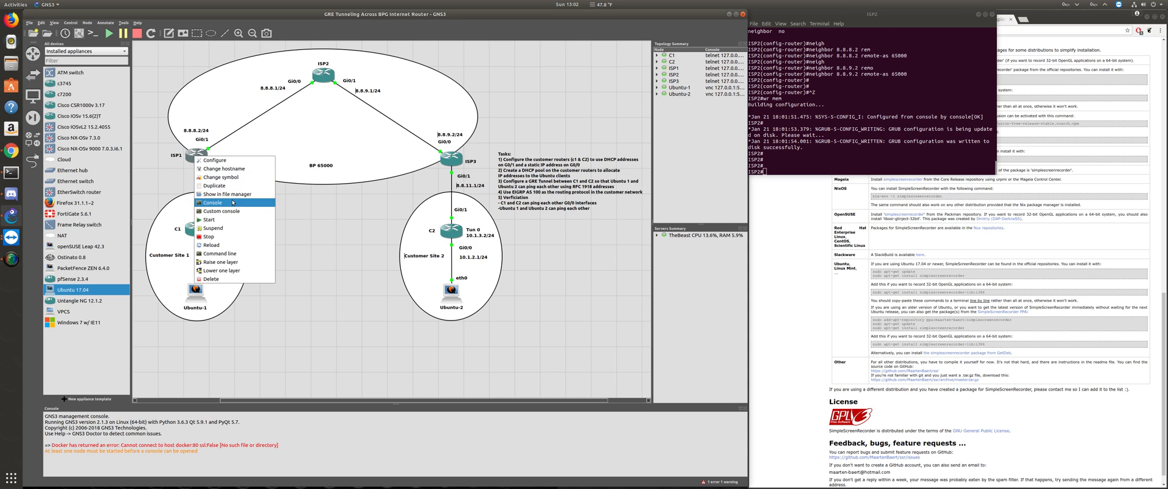
pyautogui.click(576, 186)
pyautogui.moveTo(236, 36); pyautogui.dragTo(447, 189)
pyautogui.press('Return')
pyautogui.press('Return')
pyautogui.press('Return')
pyautogui.press('Return')
pyautogui.press('Return')
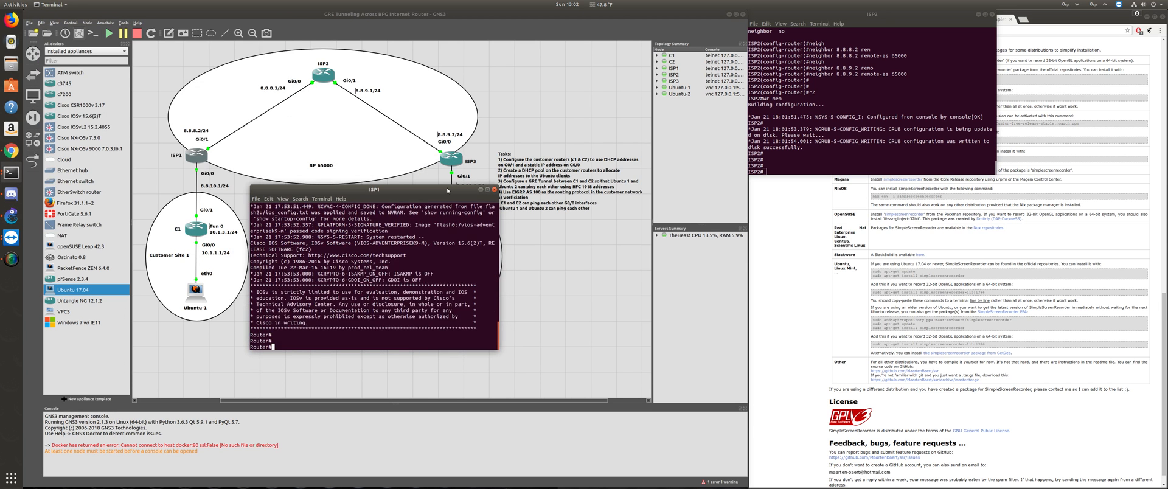
# Enter global configuration mode on the ISP1 router and set its hostname to ISP1.
pyautogui.write('conf t')
pyautogui.press('Return')
pyautogui.write('host')
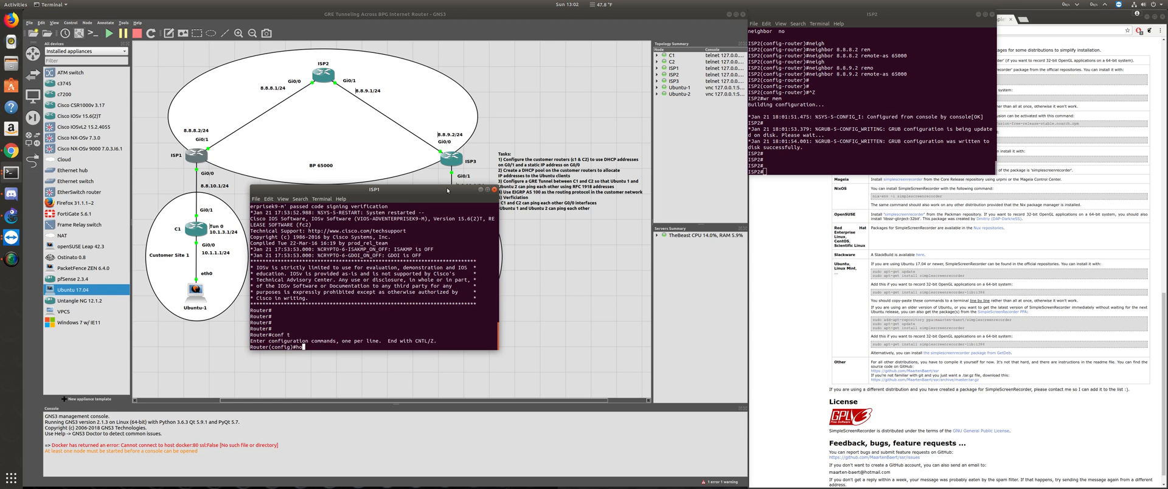
pyautogui.press('Tab')
pyautogui.write('ISP1')
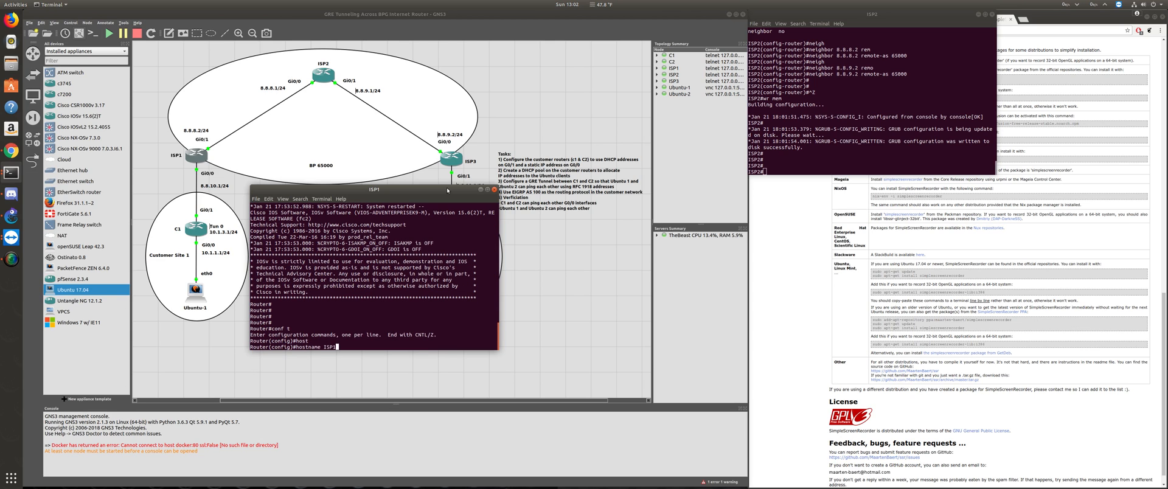
pyautogui.press('Return')
pyautogui.press('Return')
pyautogui.press('Return')
pyautogui.press('Return')
# Enable IP routing on ISP1 from global configuration mode.
pyautogui.write('ip routing')
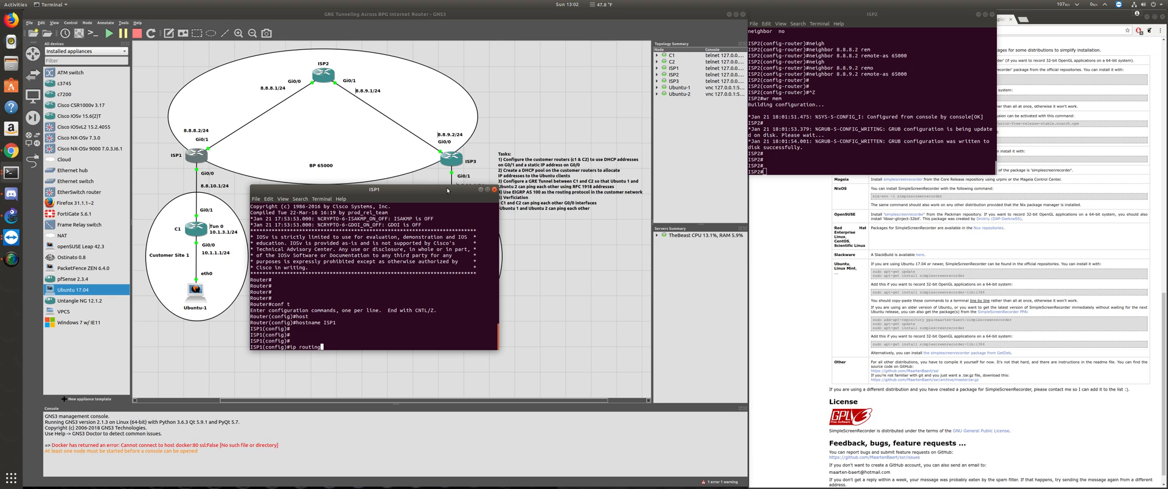
pyautogui.press('Return')
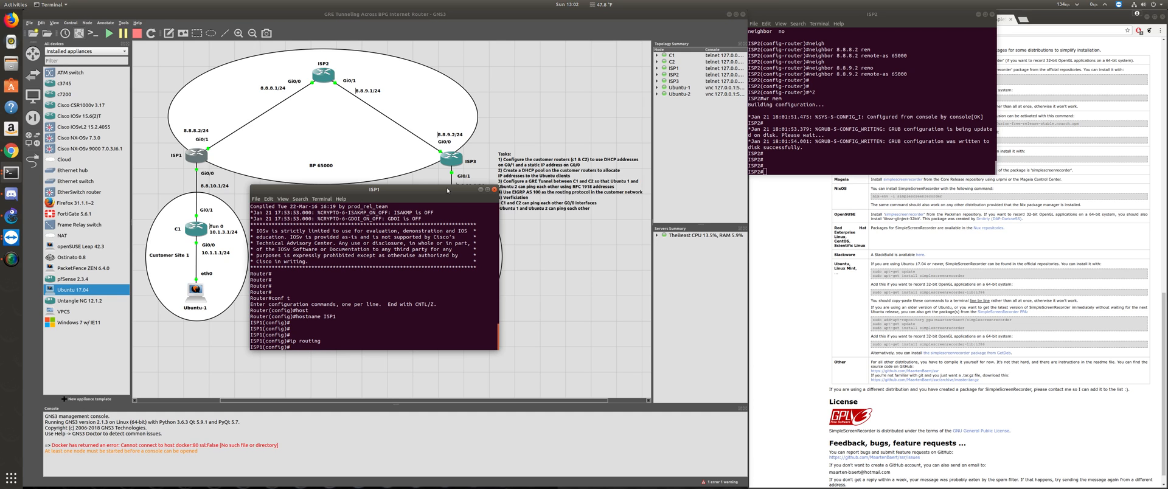
pyautogui.press('Return')
pyautogui.press('Return')
pyautogui.press('Return')
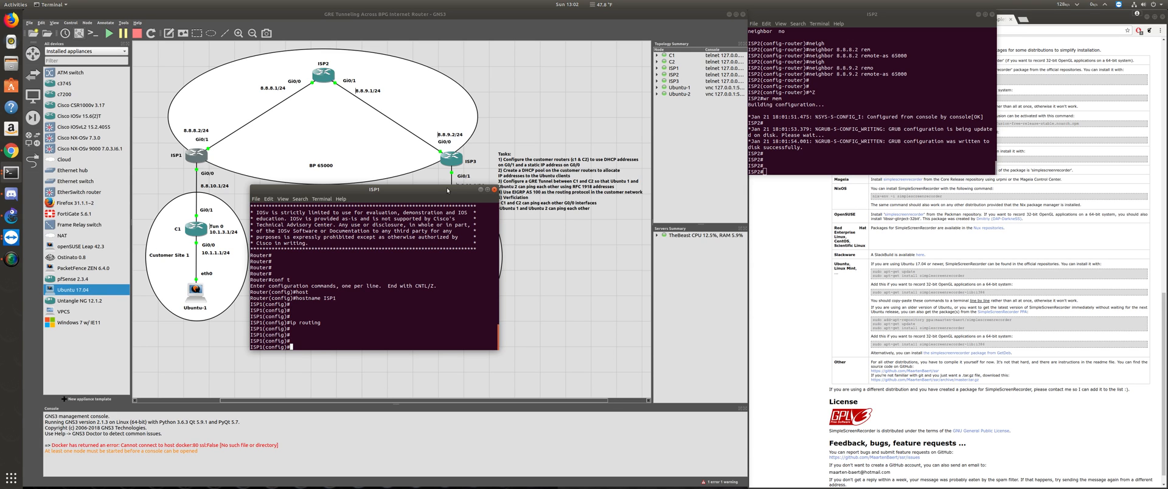
# Enter interface gi0/1 on ISP1 and assign it the IP address 8.8.8.2 with mask 255.255.255.0.
pyautogui.write('int gi0/0')
pyautogui.press('Return')
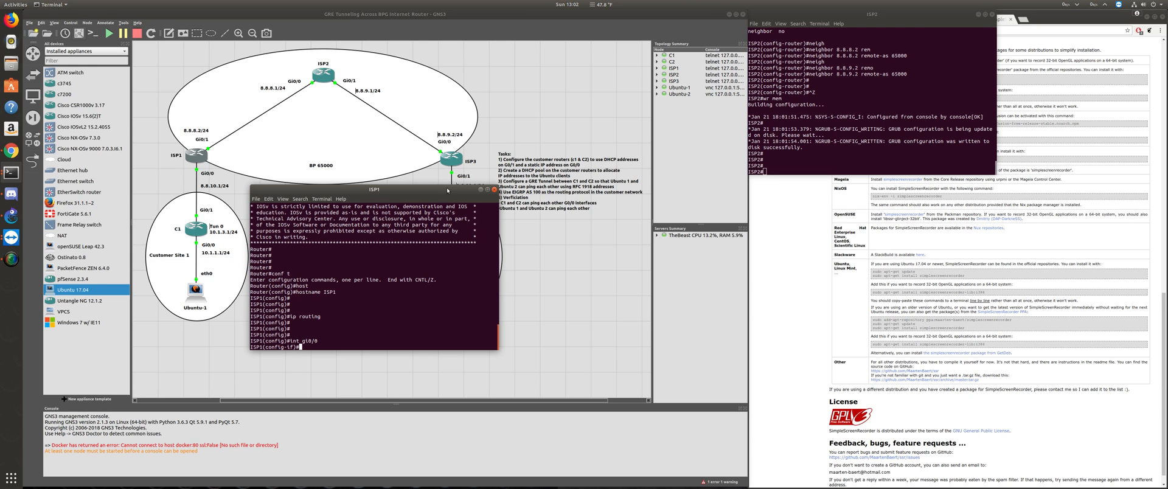
pyautogui.press('Up')
pyautogui.write('1')
pyautogui.press('Return')
pyautogui.press('Return')
pyautogui.press('Return')
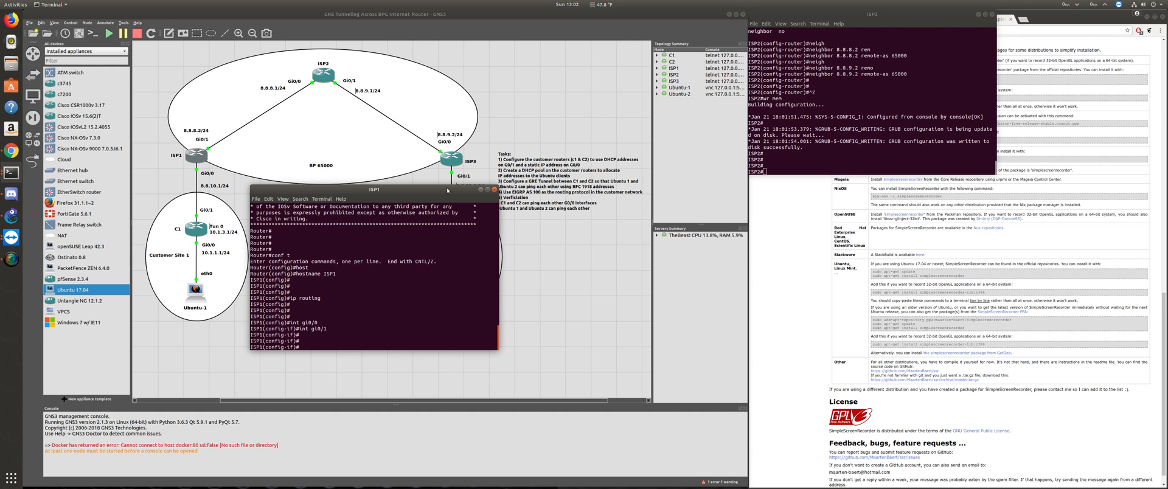
pyautogui.write('ip add')
pyautogui.press('Tab')
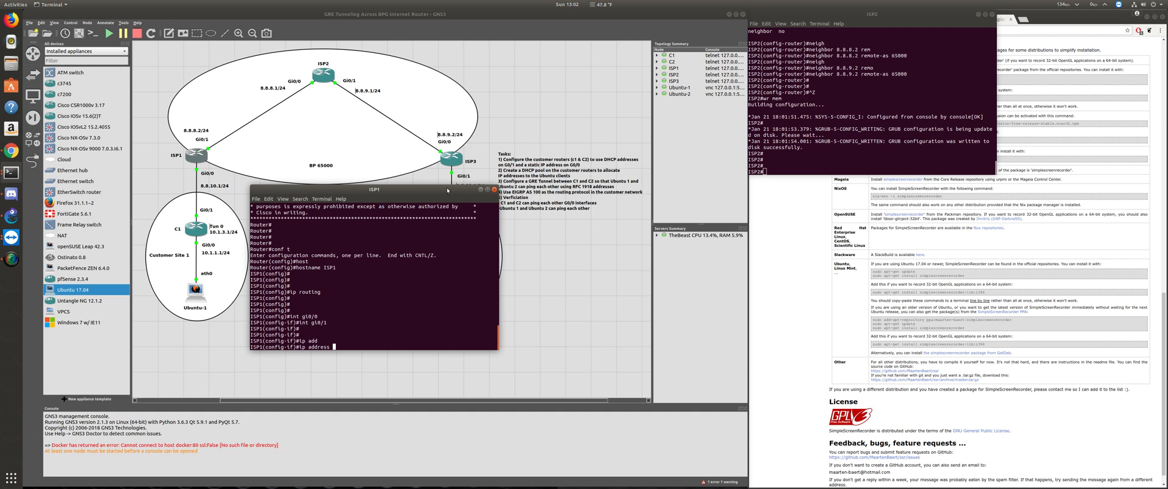
pyautogui.write('8.8.8.2 255.255.255.0')
pyautogui.press('Return')
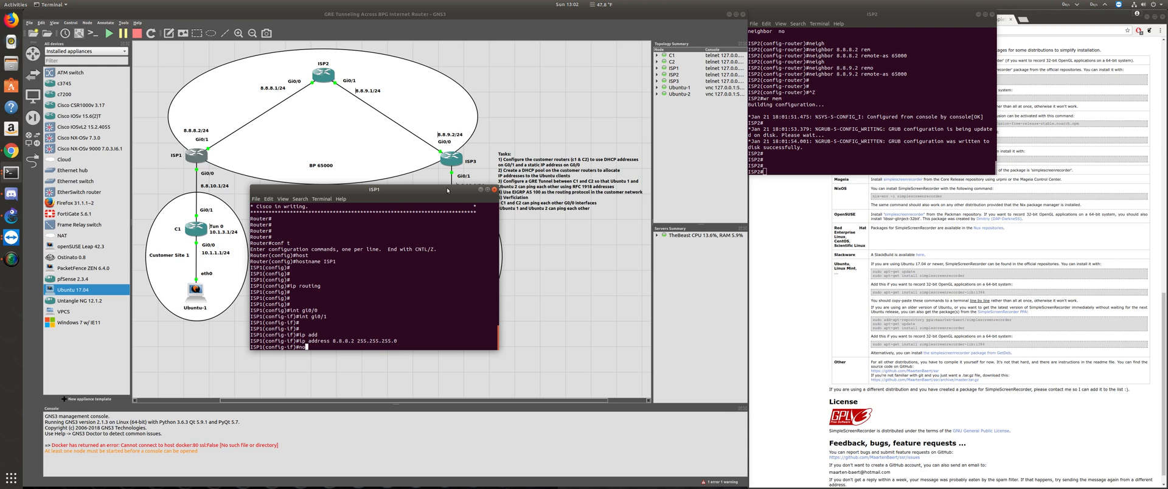
# Disable IP redirects, directed broadcasts and proxy ARP on ISP1's gi0/1 interface.
pyautogui.write('no ip red')
pyautogui.press('Tab')
pyautogui.press('Return')
pyautogui.write('no ip d')
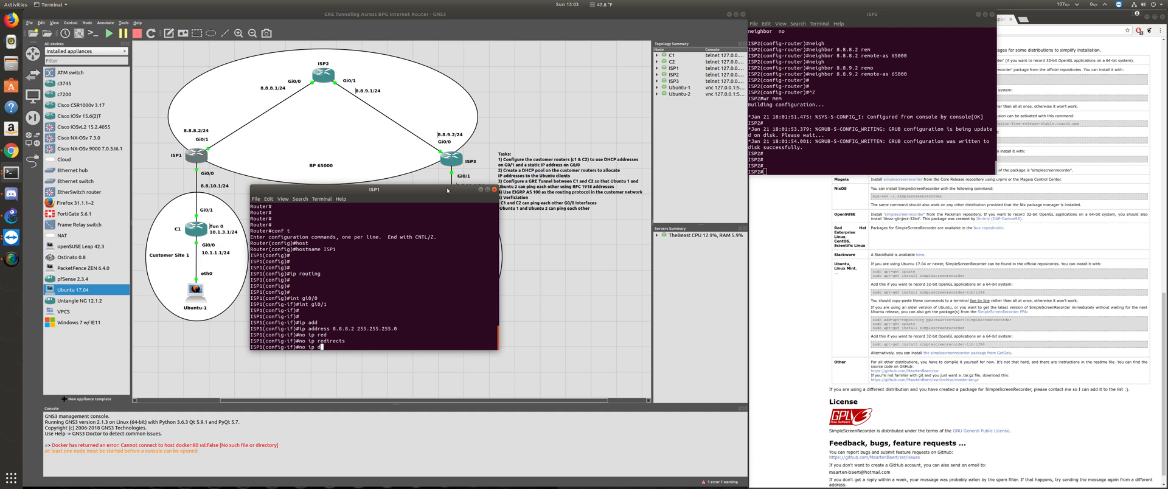
pyautogui.write('ire')
pyautogui.press('Tab')
pyautogui.press('Return')
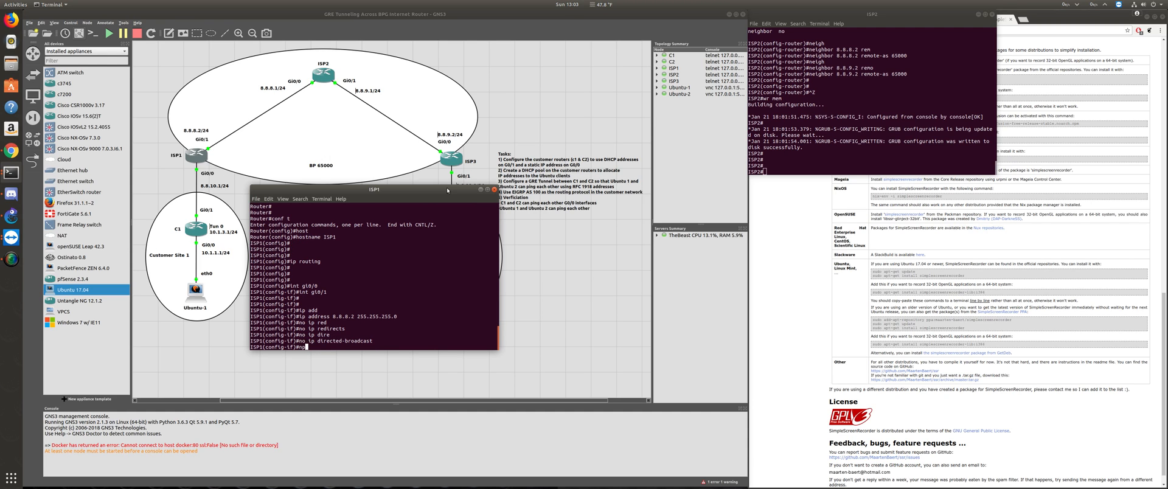
pyautogui.write('no ip proxy')
pyautogui.press('Tab')
pyautogui.press('Return')
pyautogui.press('Return')
pyautogui.press('Return')
# Bring up ISP1's gi0/1 interface with no shut and return to global configuration mode.
pyautogui.write('no shut')
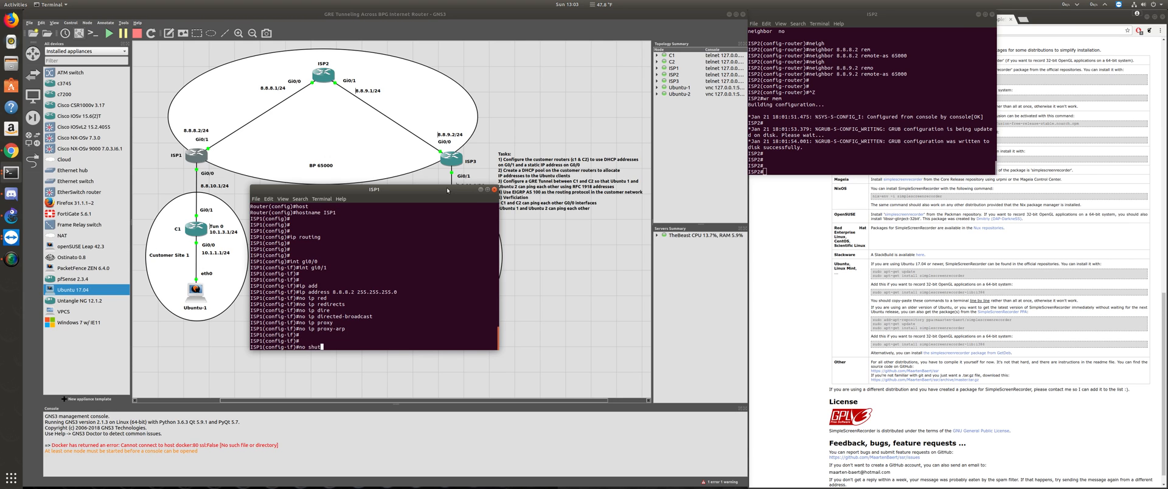
pyautogui.press('Return')
pyautogui.press('Return')
pyautogui.press('Return')
pyautogui.press('Return')
pyautogui.write('exit')
pyautogui.press('Return')
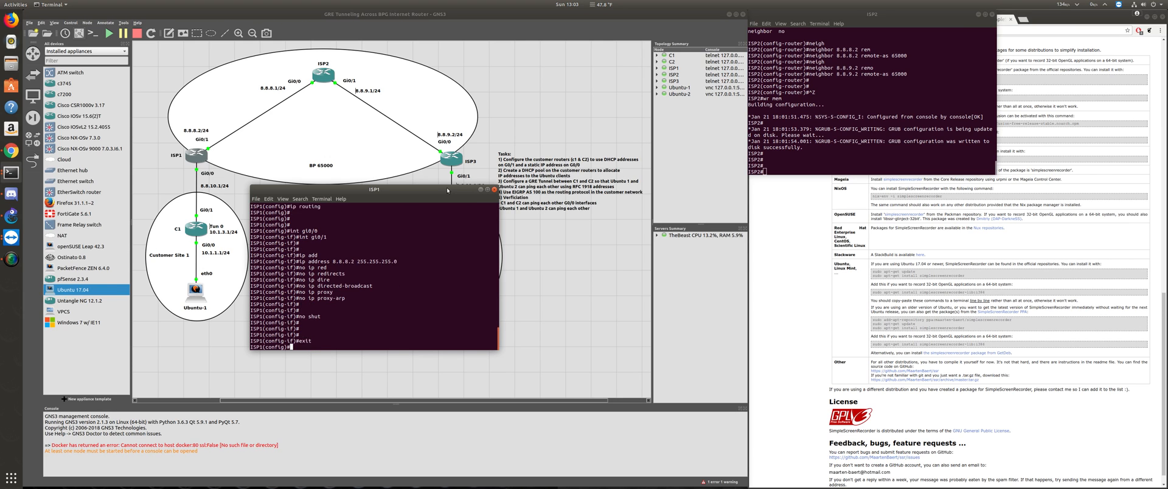
pyautogui.press('Return')
pyautogui.press('Return')
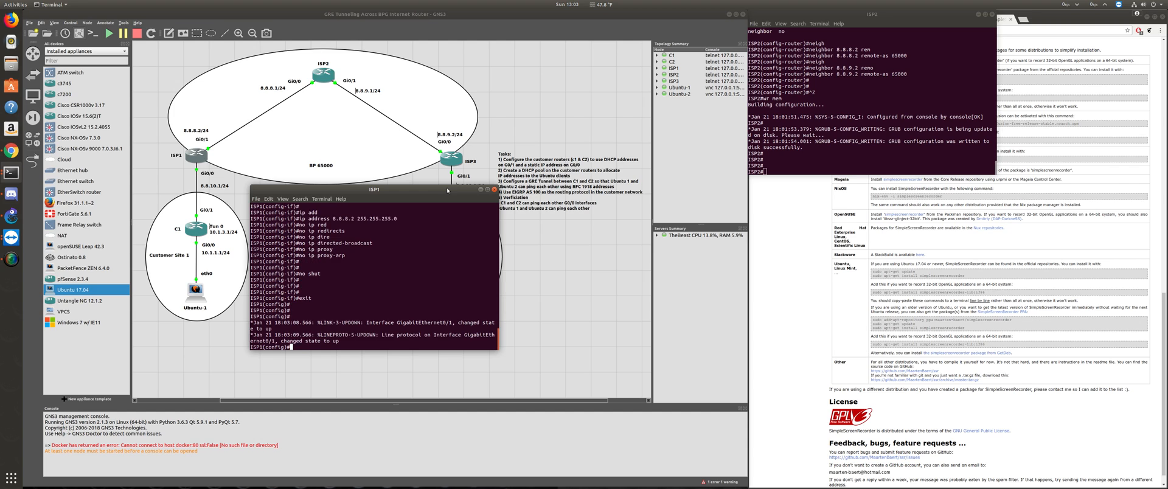
pyautogui.press('Return')
pyautogui.press('Return')
pyautogui.press('Return')
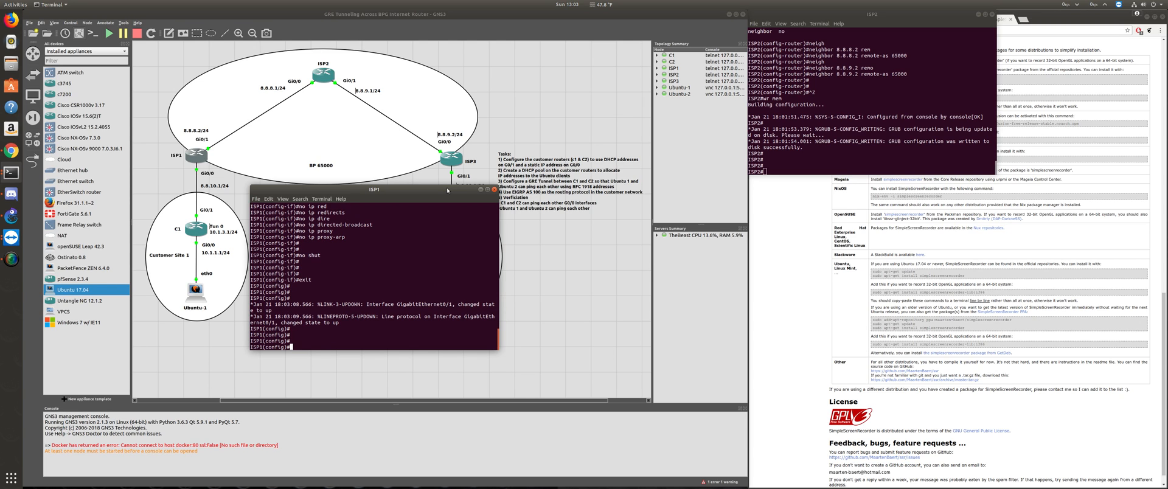
# Enter interface gi0/0 on ISP1 and assign it the IP address 8.8.10.1 with mask 255.255.255.0.
pyautogui.write('int gi0/0')
pyautogui.press('Return')
pyautogui.write('ip add')
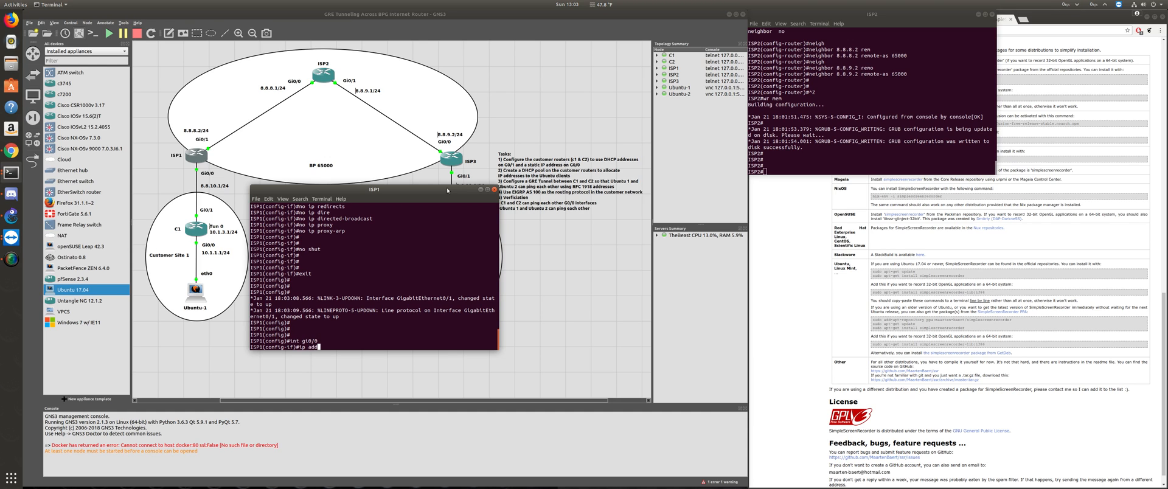
pyautogui.press('Tab')
pyautogui.write('8.')
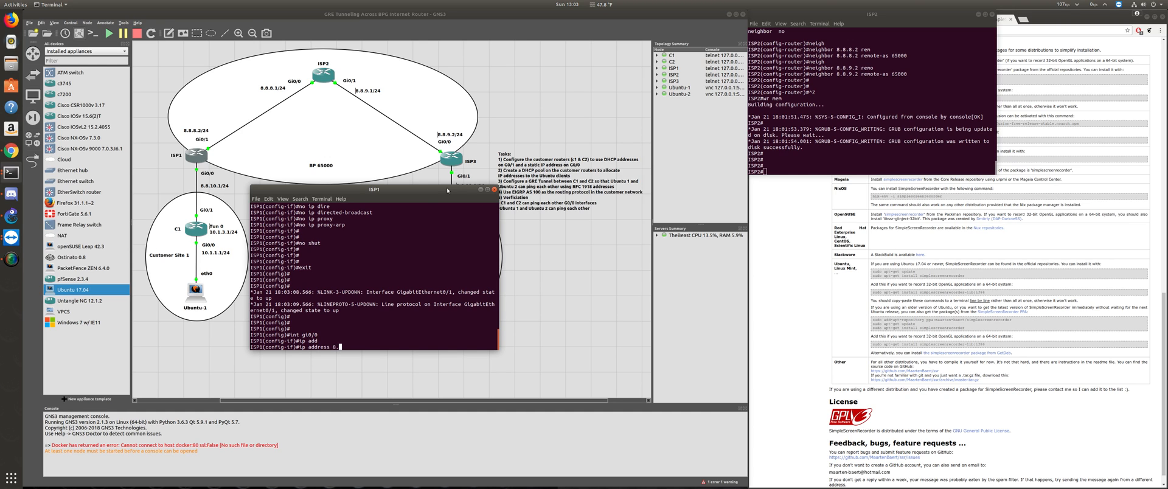
pyautogui.write('8.8.10.1')
pyautogui.press('BackSpace')
pyautogui.press('BackSpace')
pyautogui.press('BackSpace')
pyautogui.press('BackSpace')
pyautogui.press('BackSpace')
pyautogui.press('BackSpace')
pyautogui.write('10.1 255.255.255.1')
pyautogui.press('Return')
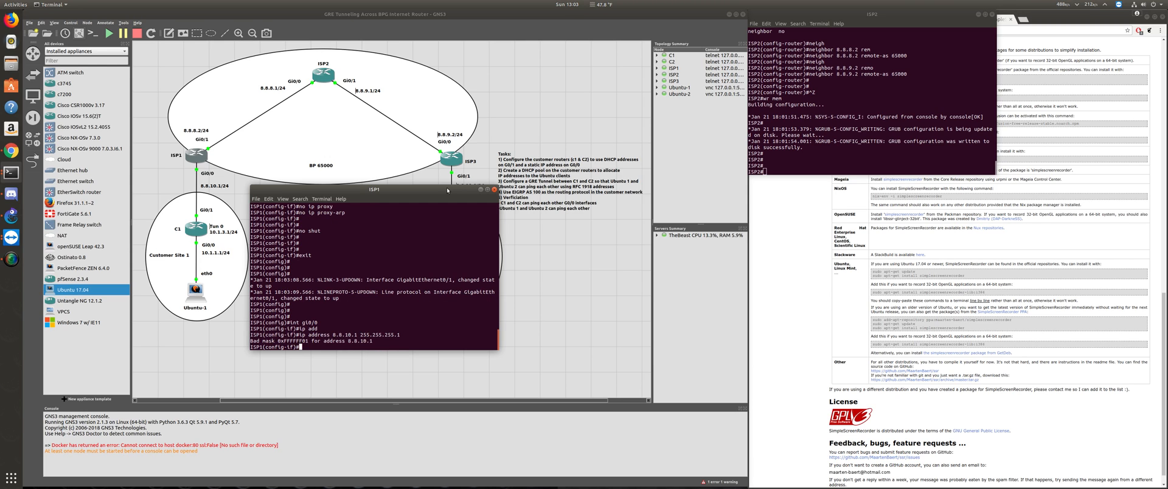
pyautogui.press('Up')
pyautogui.press('BackSpace')
pyautogui.write('0.1 255.255.255.0')
pyautogui.press('Return')
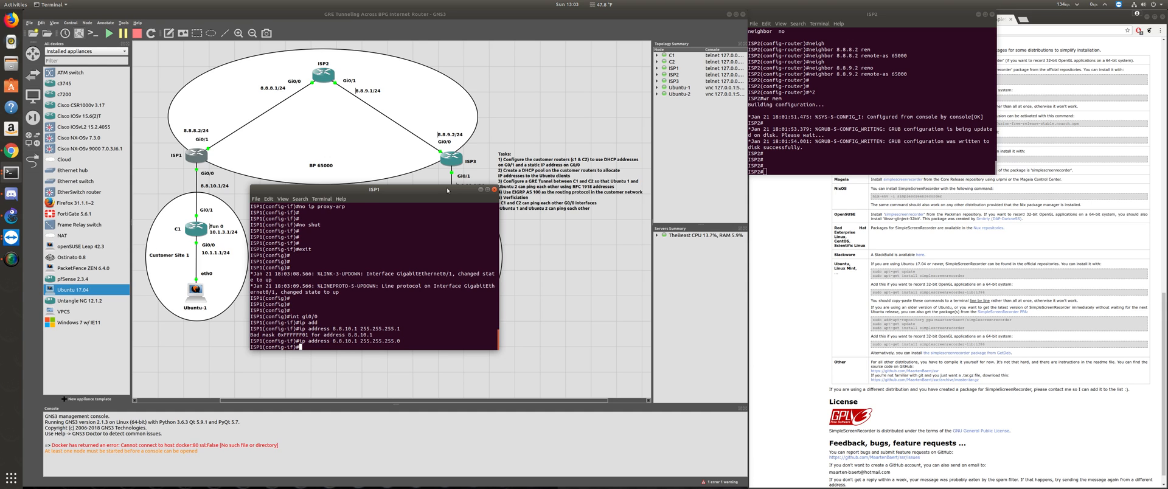
# Disable IP redirects, proxy ARP and directed broadcasts on ISP1's gi0/0 interface.
pyautogui.write('no ip red')
pyautogui.press('Tab')
pyautogui.press('Return')
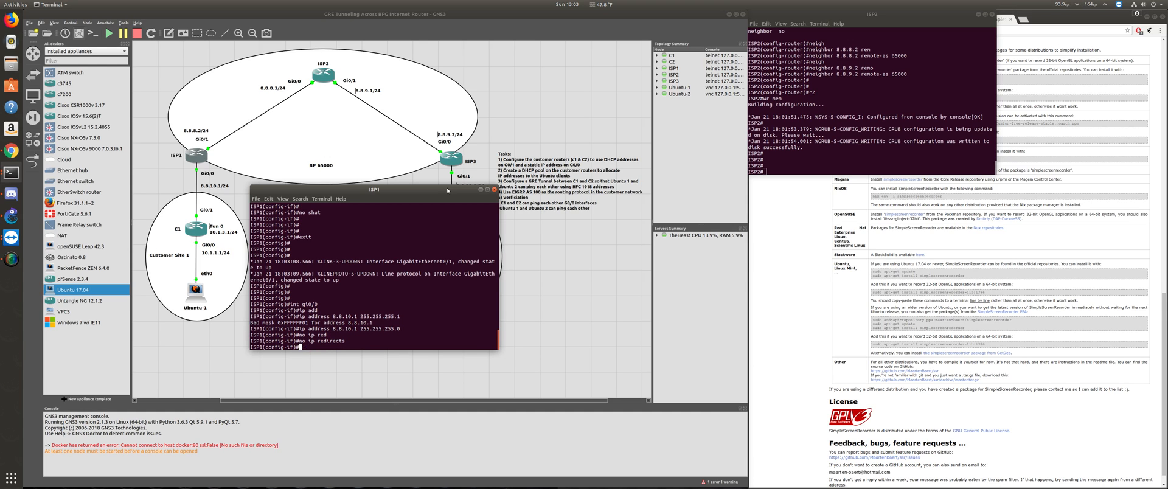
pyautogui.write('no ip pr')
pyautogui.press('Tab')
pyautogui.press('Return')
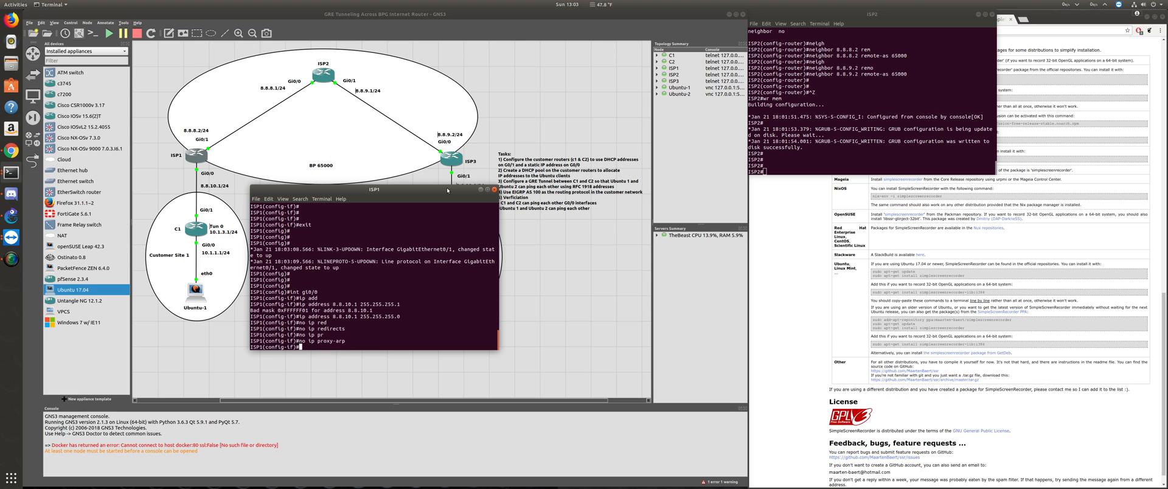
pyautogui.write('no ip dire')
pyautogui.press('Tab')
pyautogui.press('Return')
pyautogui.press('Return')
pyautogui.press('Return')
# Bring up ISP1's gi0/0 interface with no shut and return to global configuration mode.
pyautogui.write('no shu')
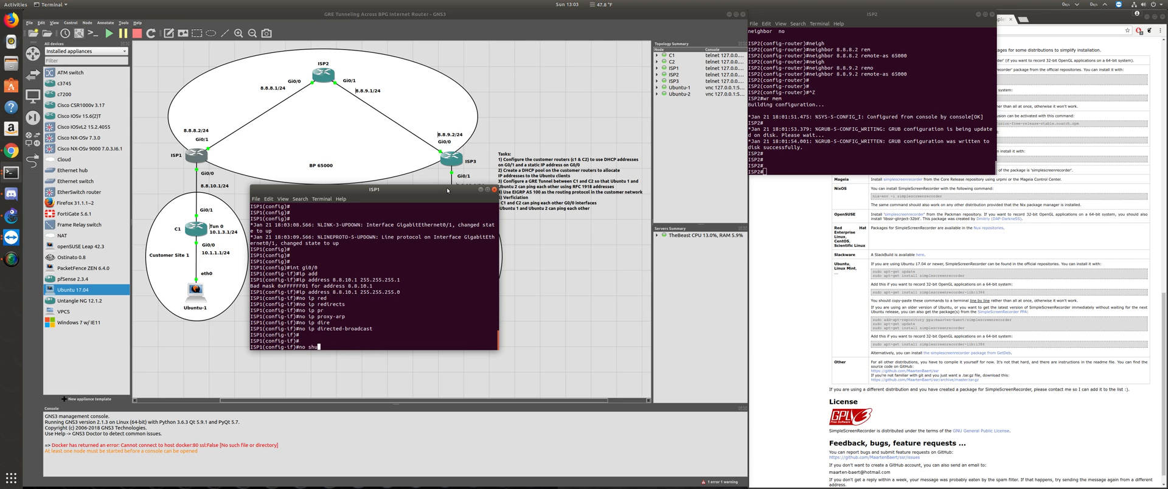
pyautogui.write('t')
pyautogui.press('Return')
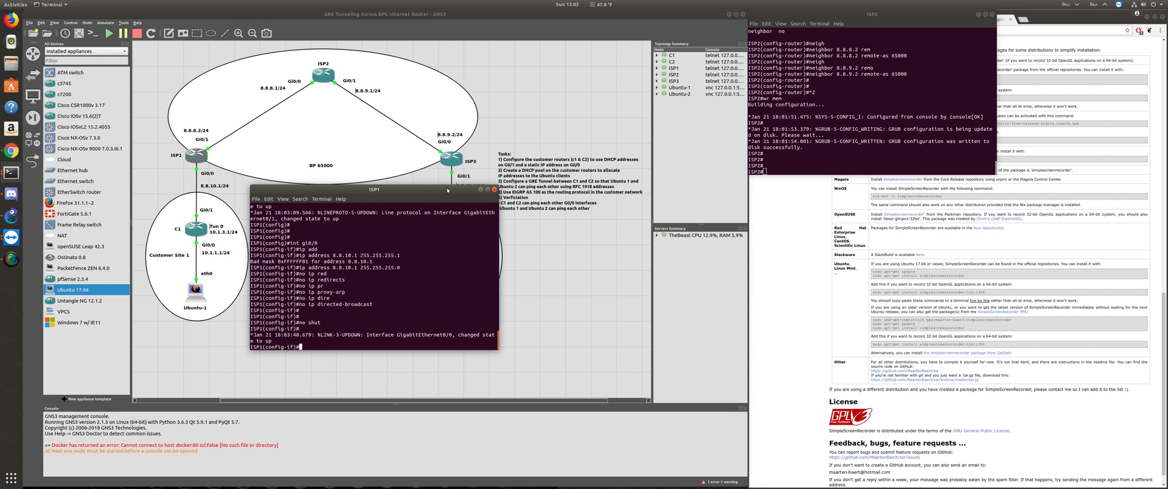
pyautogui.press('Return')
pyautogui.press('Return')
pyautogui.write('exit')
pyautogui.press('Return')
pyautogui.press('Return')
pyautogui.press('Return')
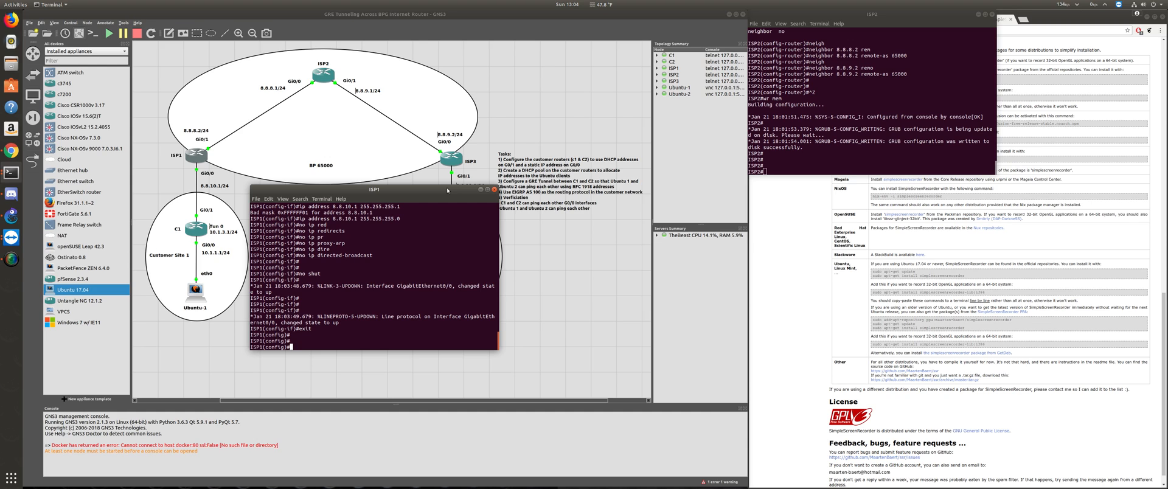
# Start the BGP routing process on ISP1 with autonomous system number 65000.
pyautogui.write('router')
pyautogui.press('Tab')
pyautogui.write('bgp ')
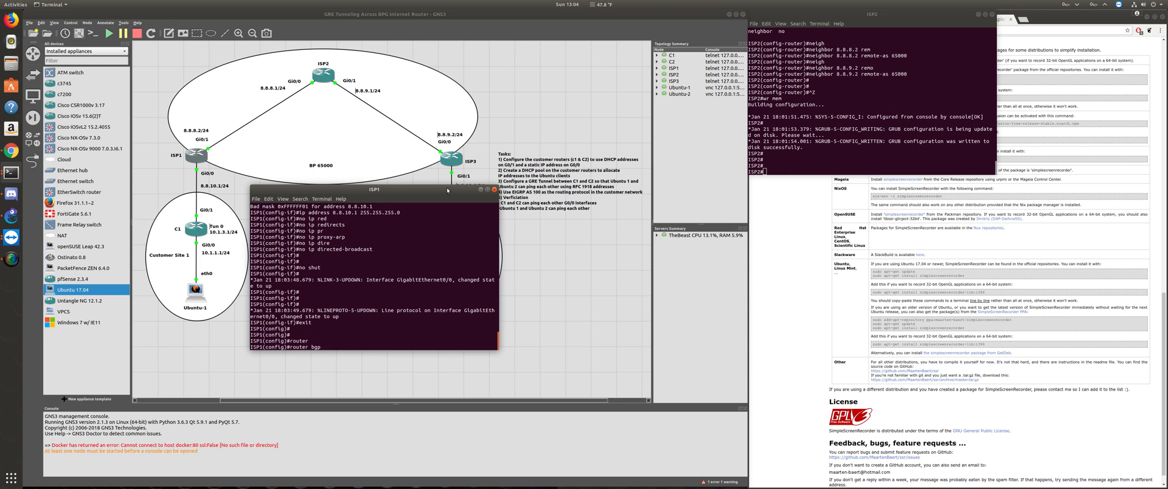
pyautogui.write('65000')
pyautogui.press('Return')
# Enter the IPv4 unicast address family under ISP1's BGP process.
pyautogui.write('add')
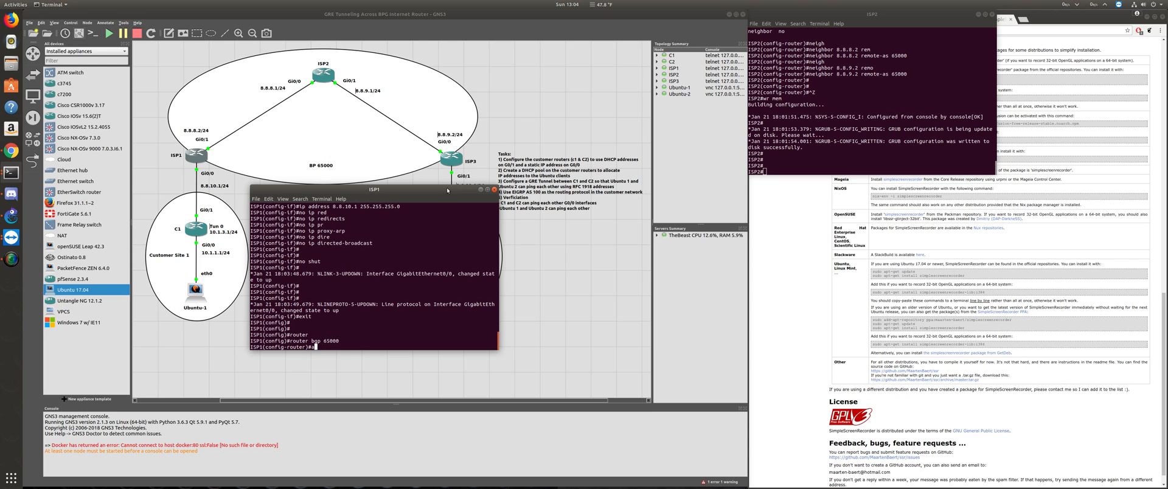
pyautogui.press('Tab')
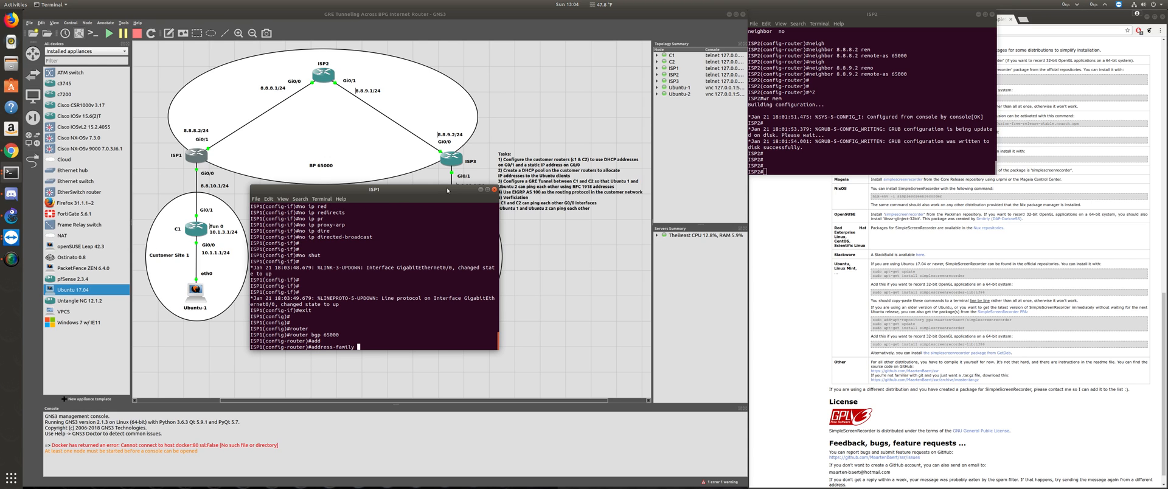
pyautogui.write('ipv')
pyautogui.press('Tab')
pyautogui.write('4')
pyautogui.press('Tab')
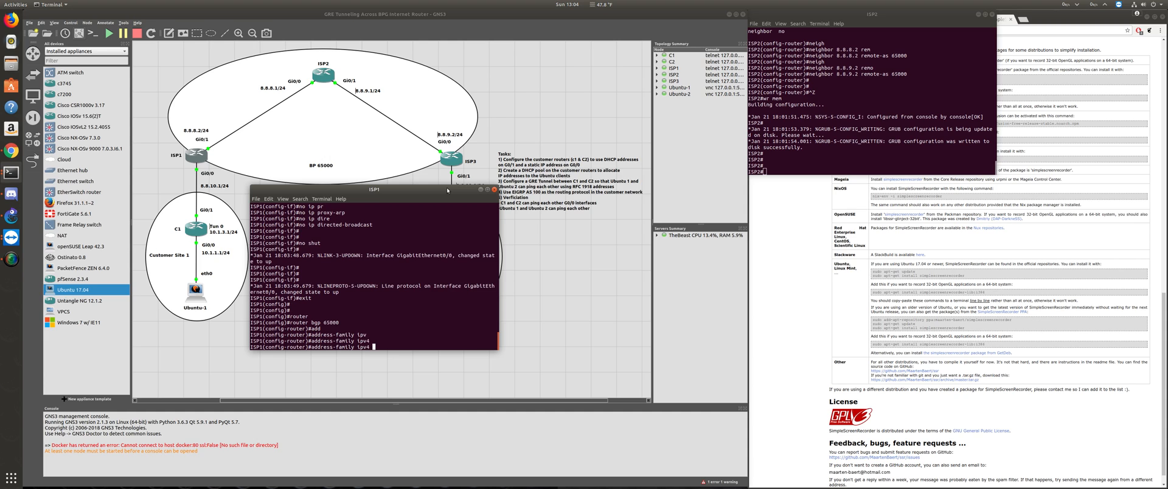
pyautogui.write('un')
pyautogui.press('Tab')
pyautogui.press('Return')
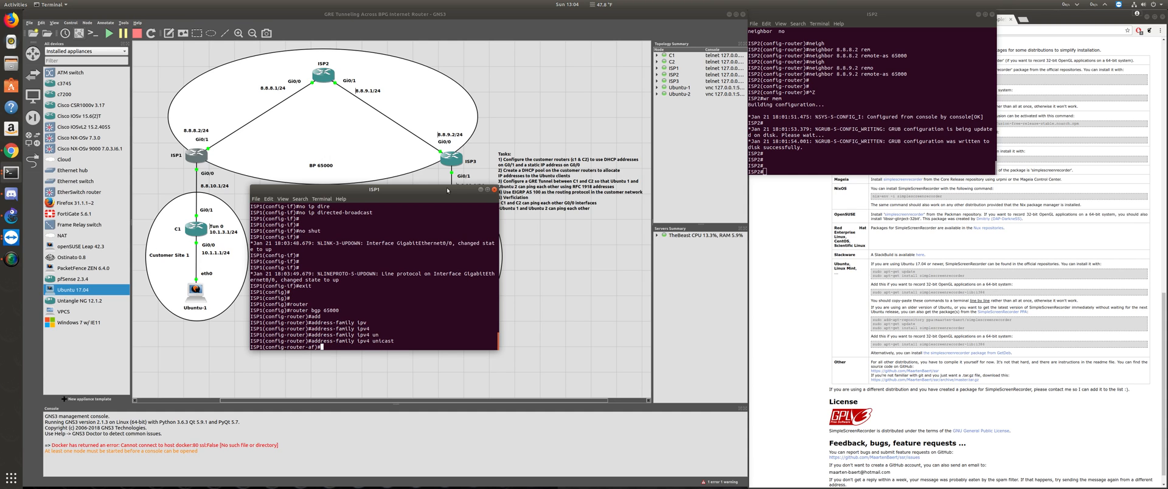
# Advertise network 8.8.8.0 with mask 255.255.255.0 in ISP1's BGP IPv4 unicast address family.
pyautogui.write('net')
pyautogui.press('Tab')
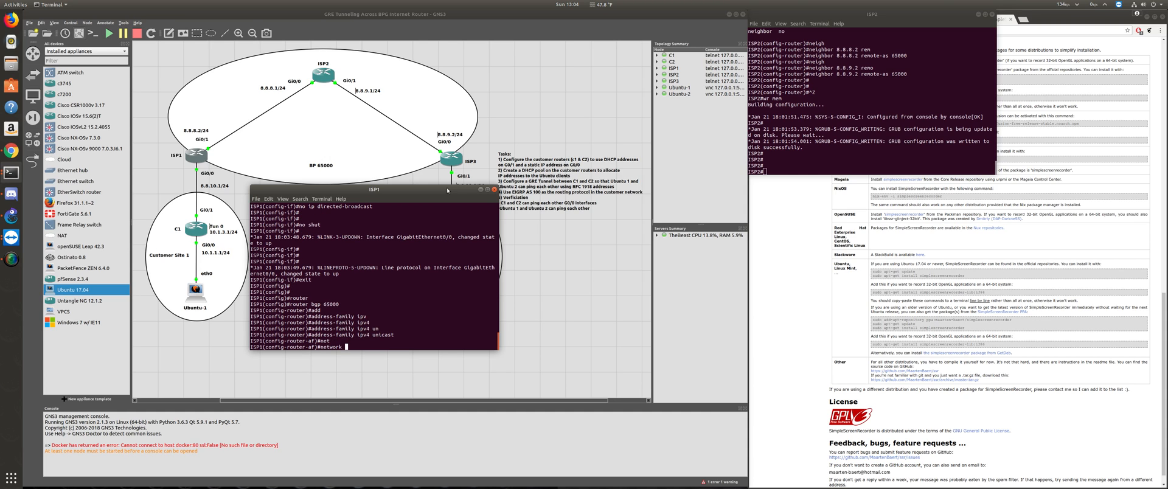
pyautogui.write('8.8.8.0 mas')
pyautogui.press('Tab')
pyautogui.write('255.25')
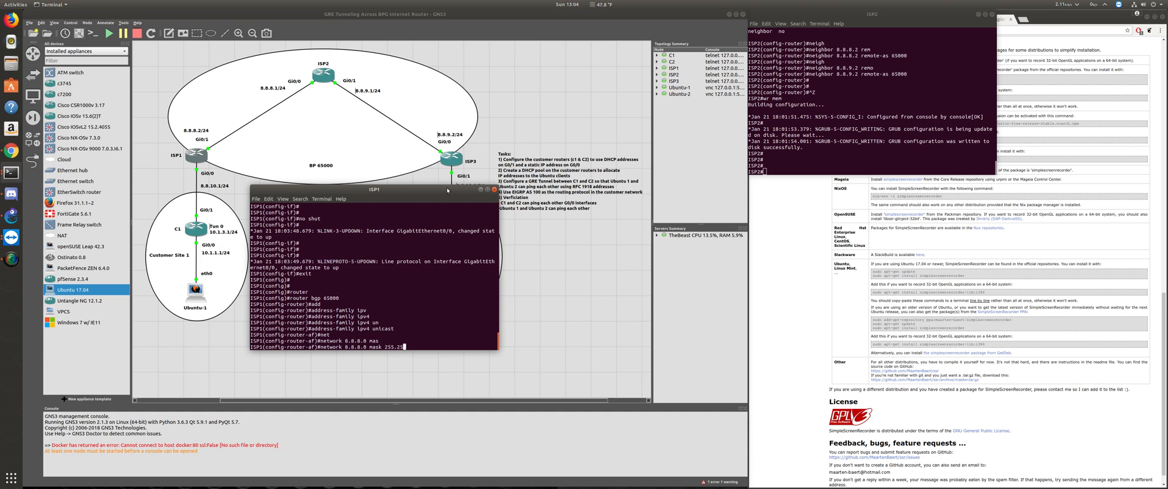
pyautogui.write('5.255.0')
pyautogui.press('Return')
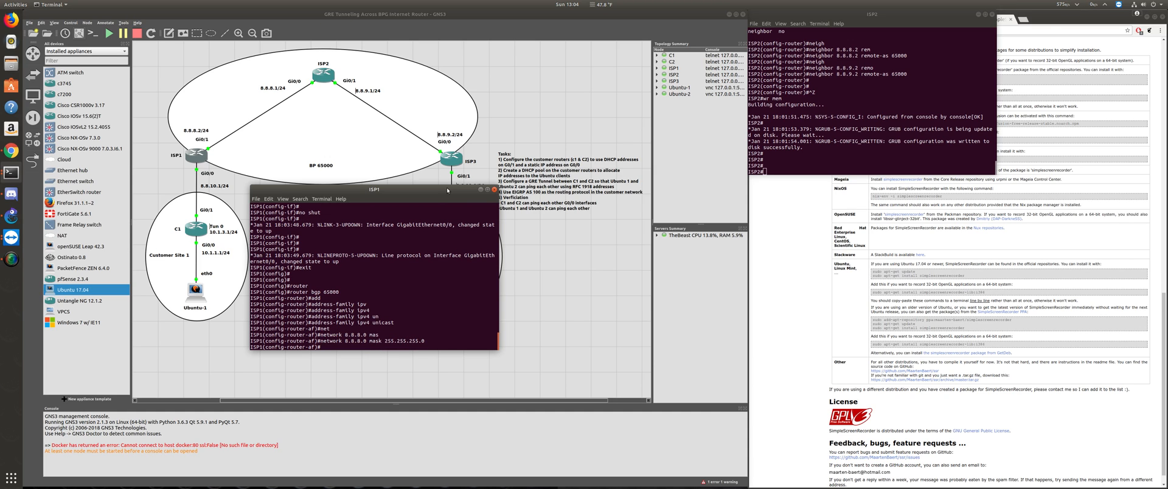
# Advertise network 8.8.10.0 with mask 255.255.255.0 in ISP1's BGP IPv4 unicast address family.
pyautogui.write('net')
pyautogui.press('Tab')
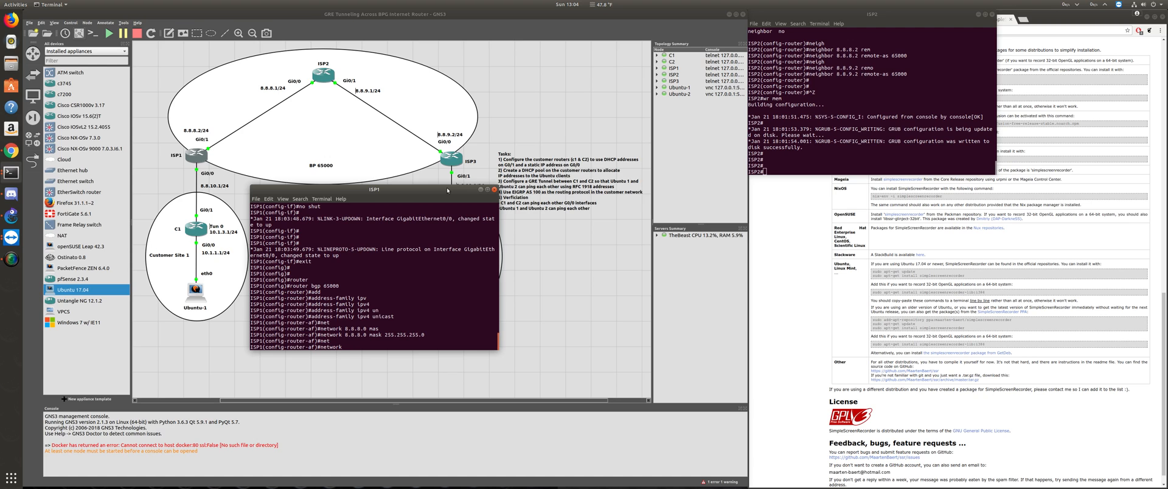
pyautogui.write('8.8.10.0 ma')
pyautogui.press('Tab')
pyautogui.write('2')
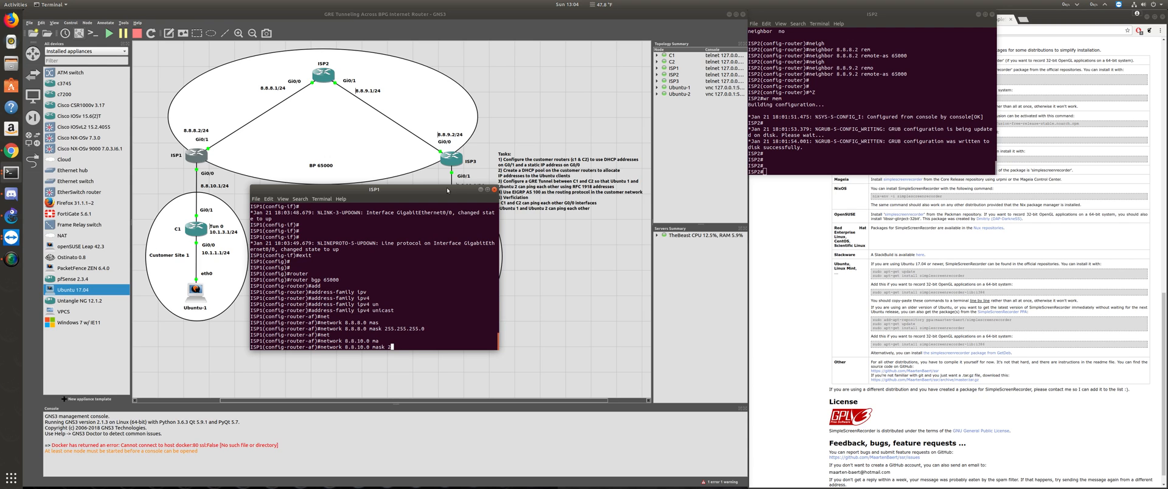
pyautogui.write('55.255.255.0')
pyautogui.press('Return')
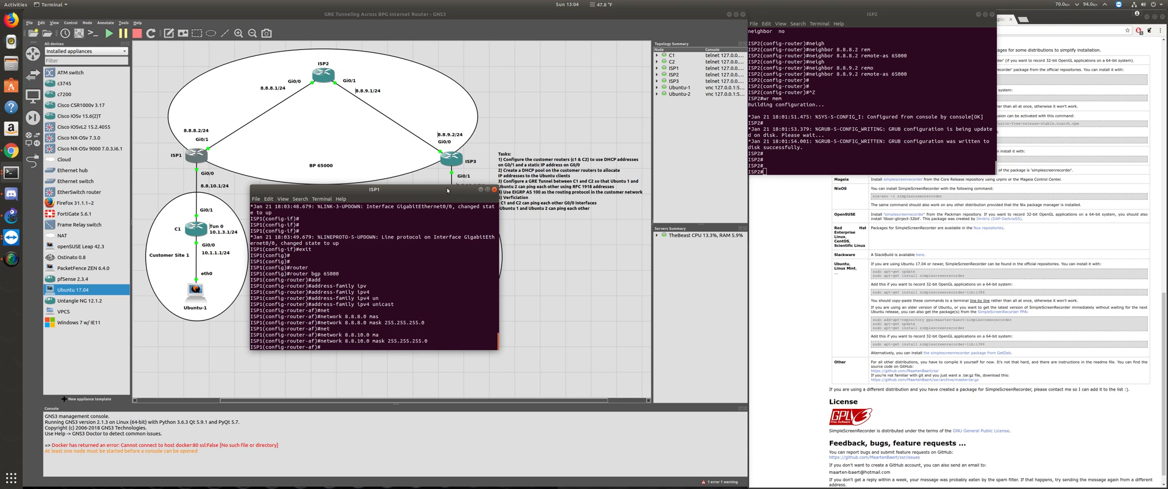
# Exit the address family, define BGP neighbor 8.8.10.2 with remote AS 65001, and move ISP1's console clear of the Customer Site 1 diagram.
pyautogui.write('exit')
pyautogui.press('Return')
pyautogui.press('Return')
pyautogui.press('Return')
pyautogui.write('neigh')
pyautogui.press('Tab')
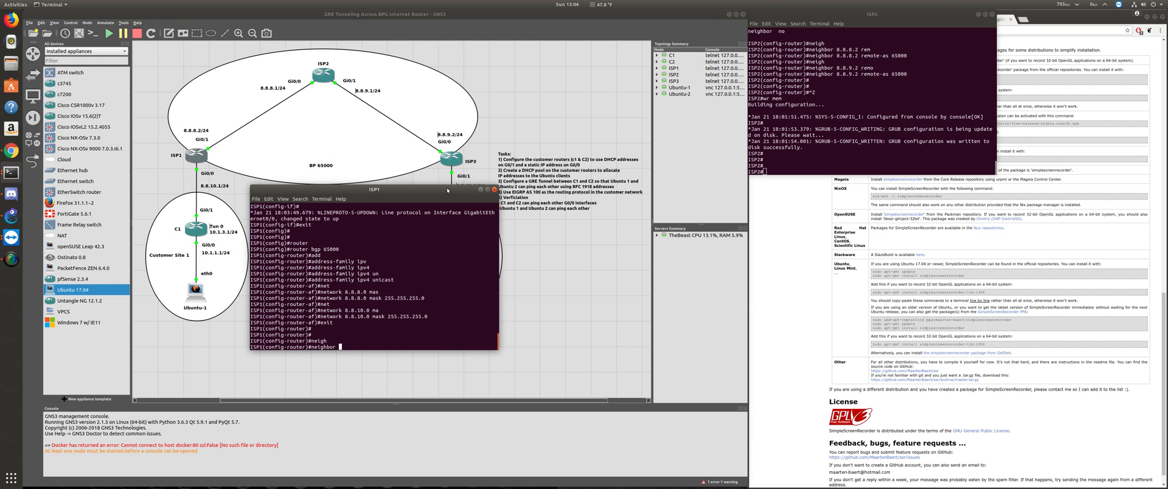
pyautogui.write('8.8.10.2 rem')
pyautogui.press('Tab')
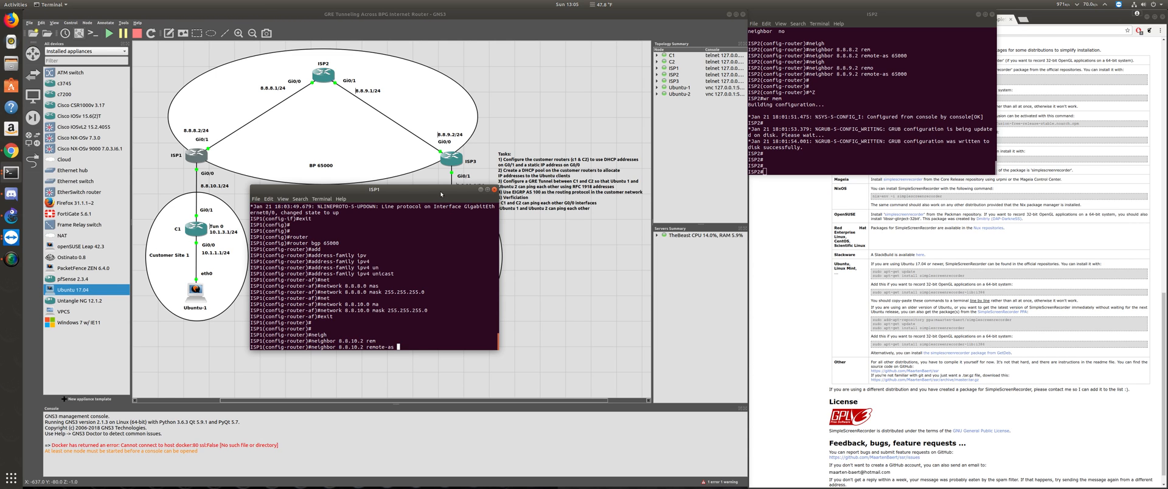
pyautogui.moveTo(451, 189); pyautogui.dragTo(376, 197)
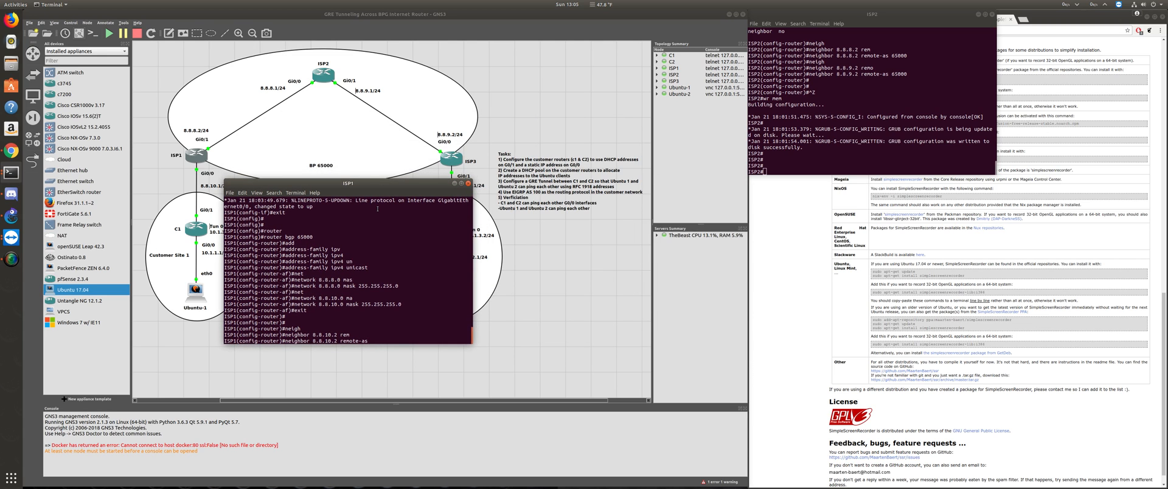
pyautogui.write('65001')
pyautogui.press('Return')
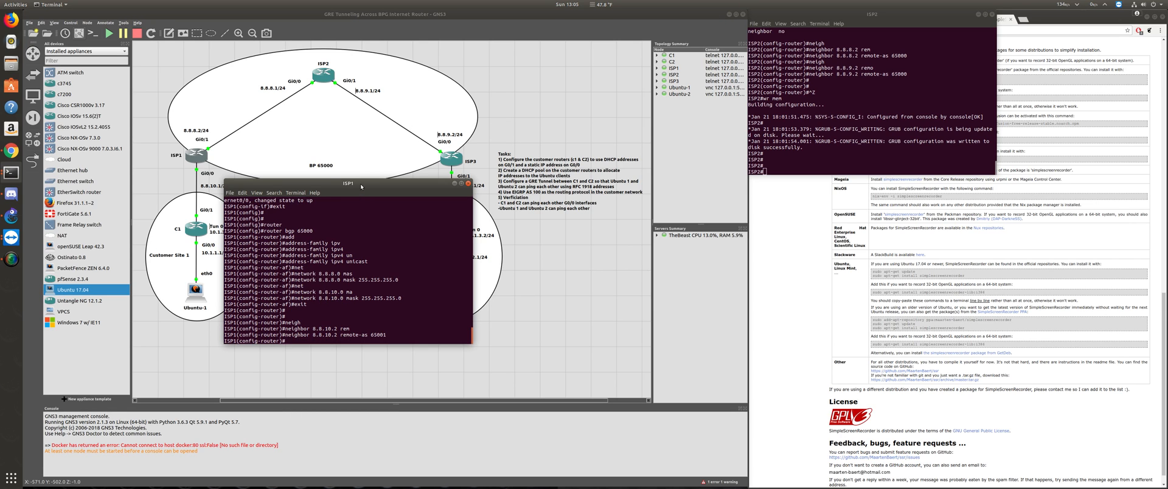
pyautogui.moveTo(360, 183); pyautogui.dragTo(462, 209)
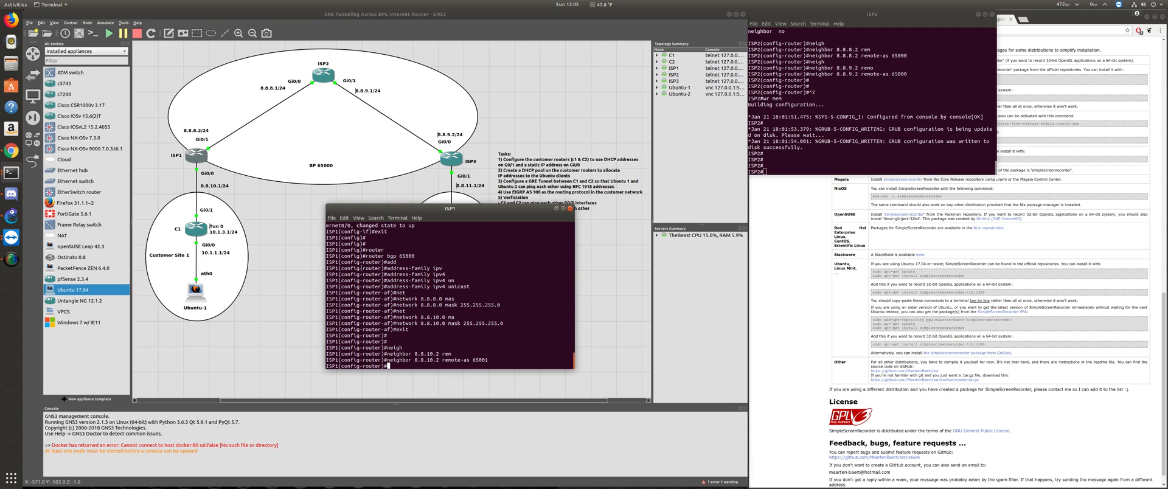
# Define BGP neighbor 8.8.8.1 with remote AS 65000 on ISP1.
pyautogui.write('neigh')
pyautogui.press('Tab')
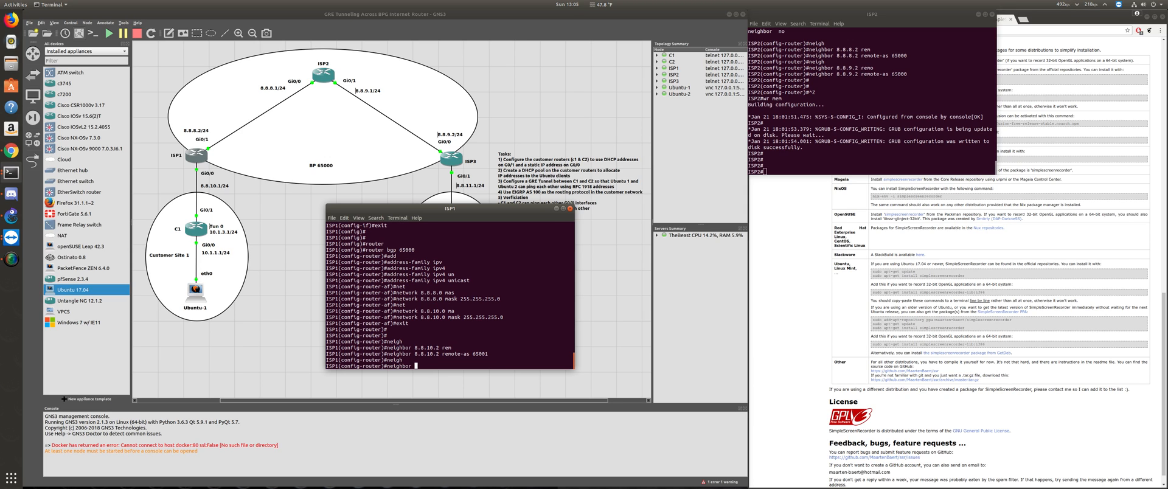
pyautogui.write('8.8.8.1 rem')
pyautogui.press('Tab')
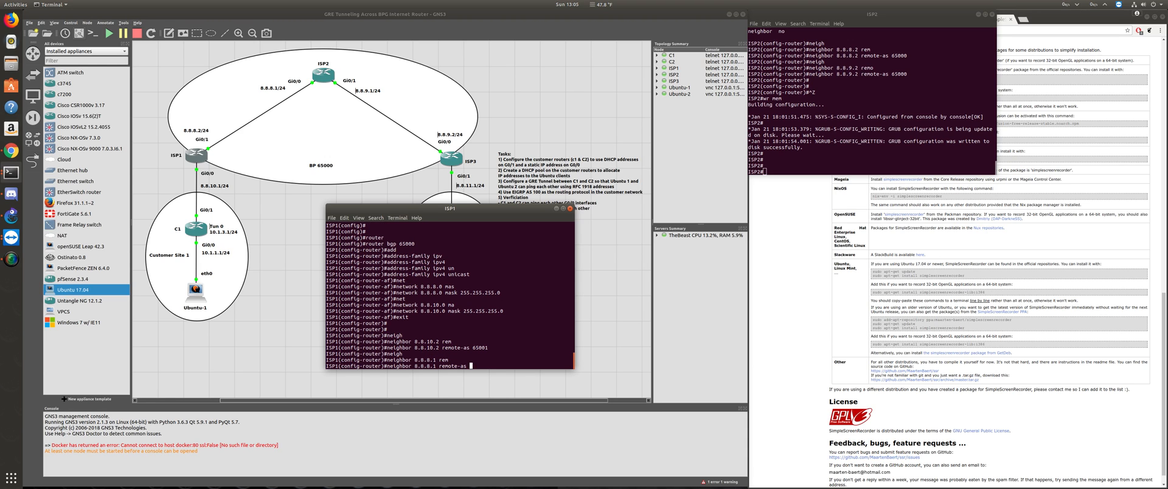
pyautogui.write('65000')
pyautogui.press('Return')
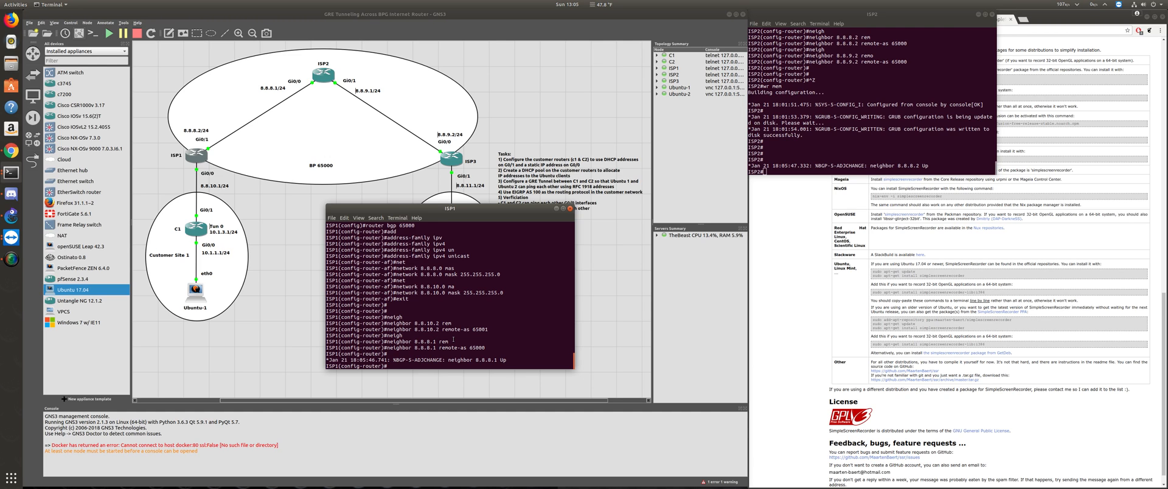
pyautogui.press('Return')
pyautogui.press('Return')
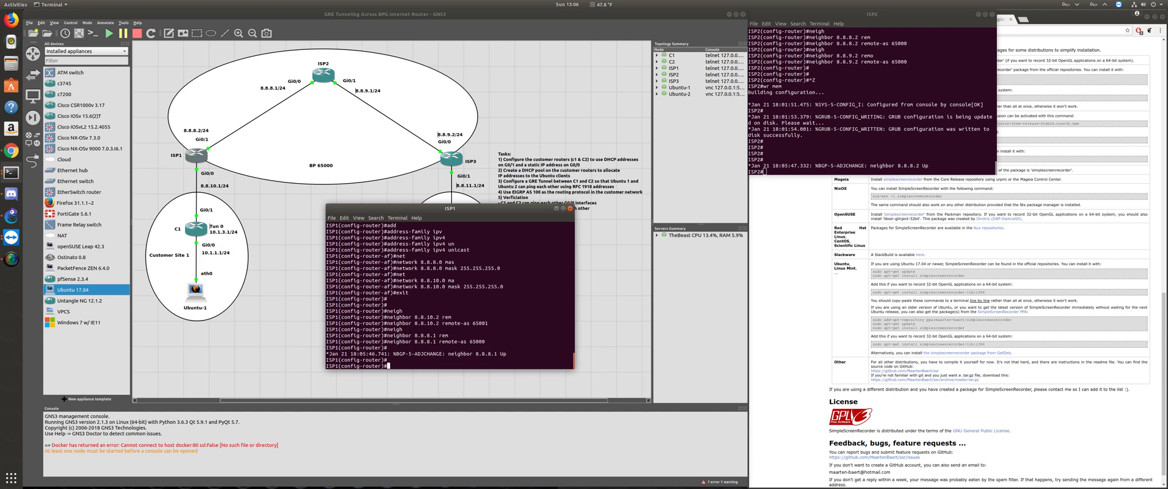
# Leave configuration mode, save ISP1's configuration to memory, and move its console clear of the task notes.
pyautogui.hotkey('ctrl', 'z')
pyautogui.write('wr mem')
pyautogui.press('Return')
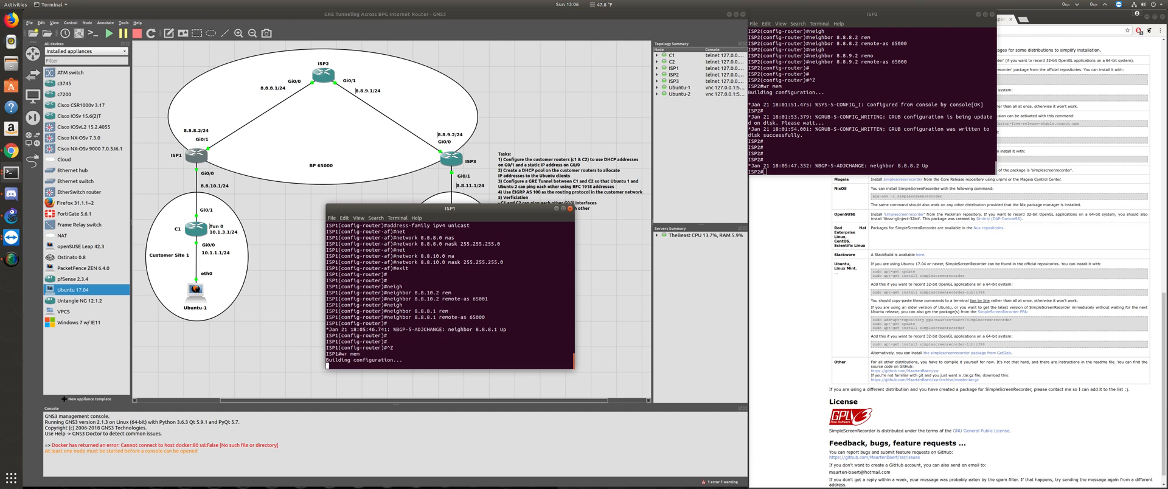
pyautogui.moveTo(428, 212); pyautogui.dragTo(329, 244)
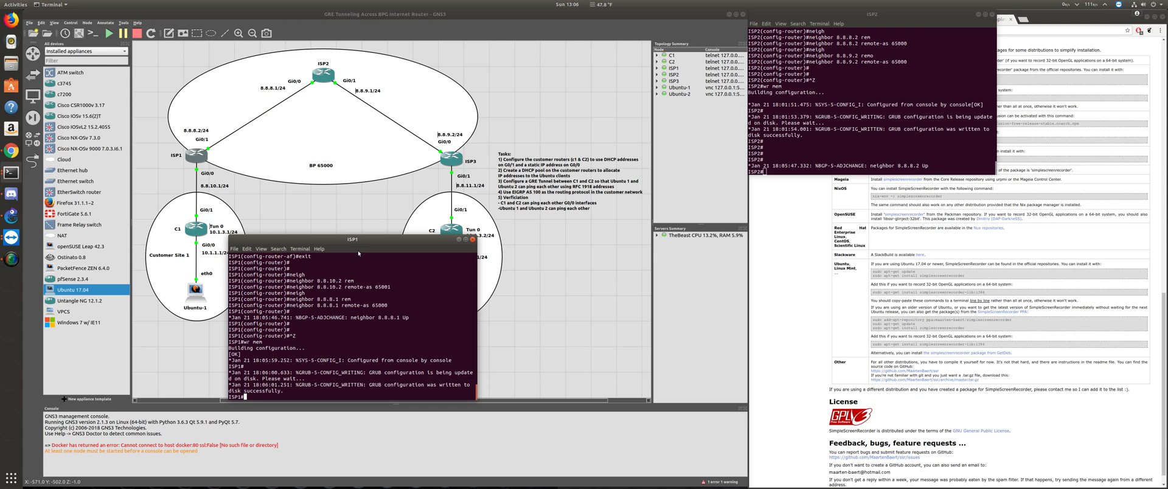
pyautogui.press('Return')
pyautogui.press('Return')
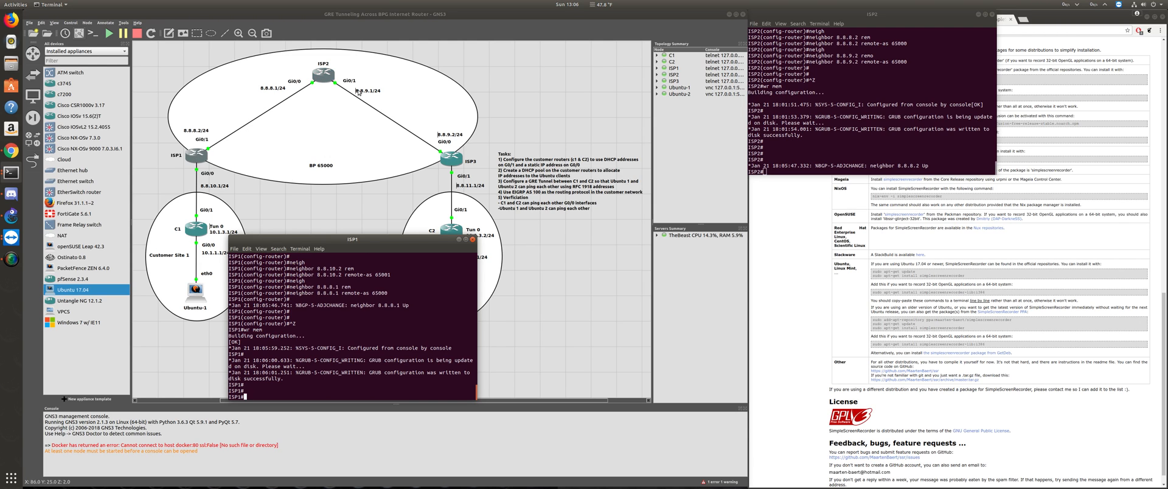
# Open ISP3's console, move it beside the topology clear of the ISP routers, and bring up the router prompt.
pyautogui.rightClick(452, 160)
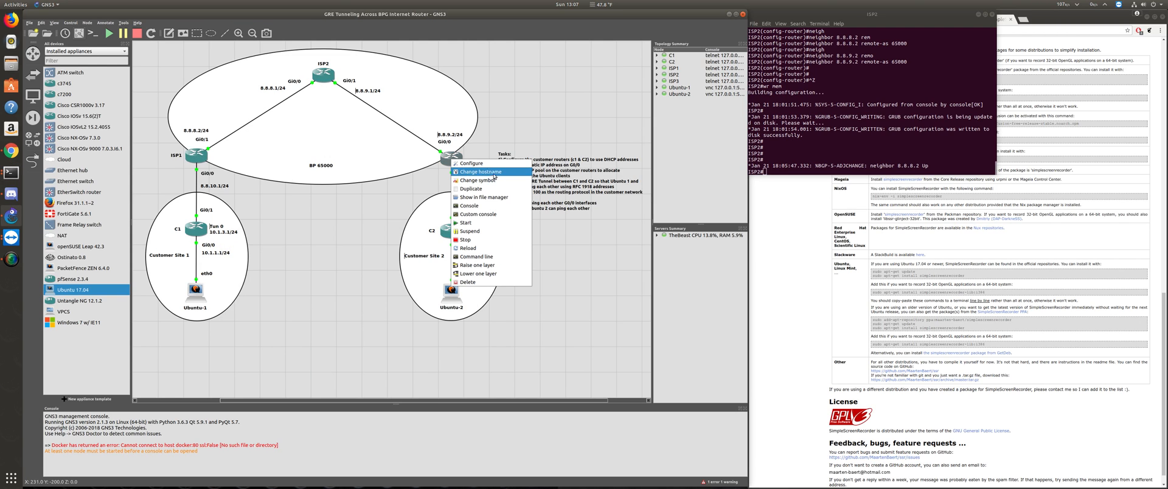
pyautogui.click(499, 209)
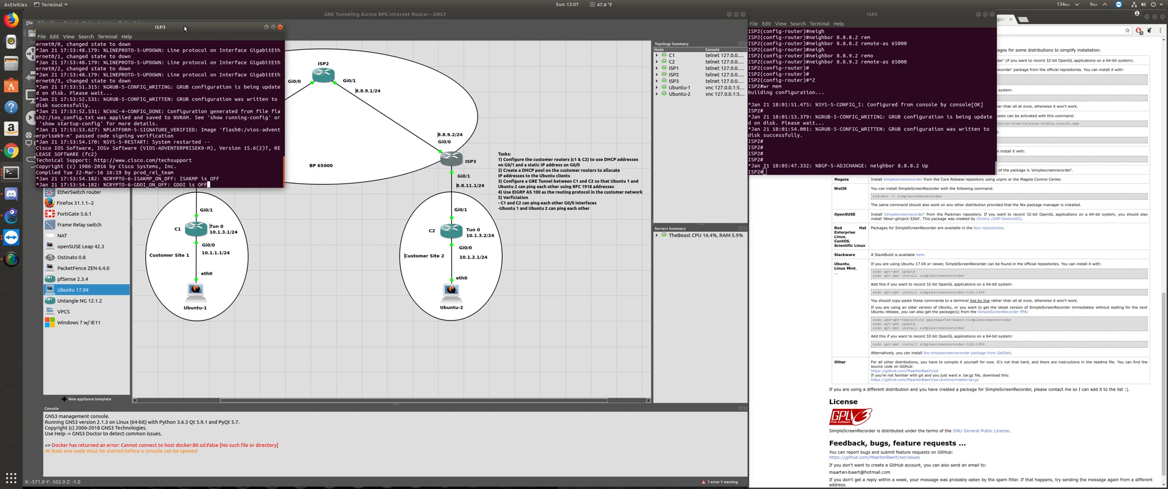
pyautogui.moveTo(184, 24); pyautogui.dragTo(633, 140)
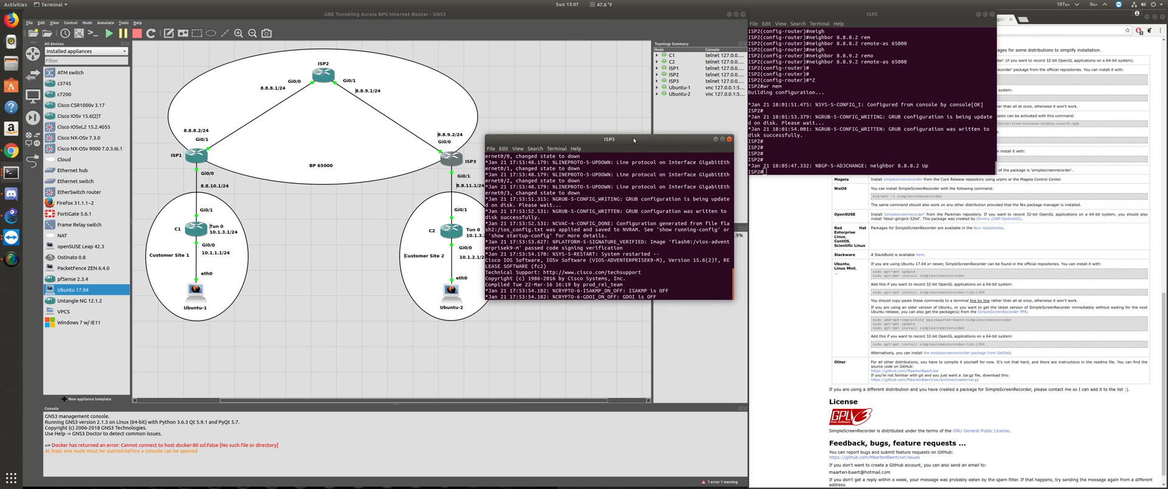
pyautogui.press('Return')
pyautogui.press('Return')
pyautogui.press('Return')
pyautogui.press('Return')
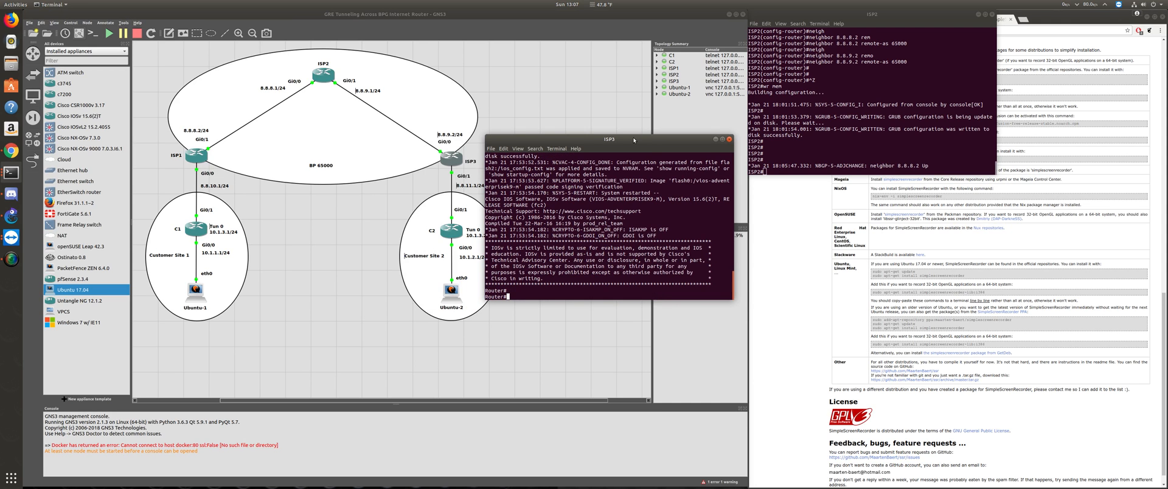
# Enter global configuration mode on the third ISP router and set its hostname to ISP3.
pyautogui.write('conf t')
pyautogui.press('Return')
pyautogui.write('host')
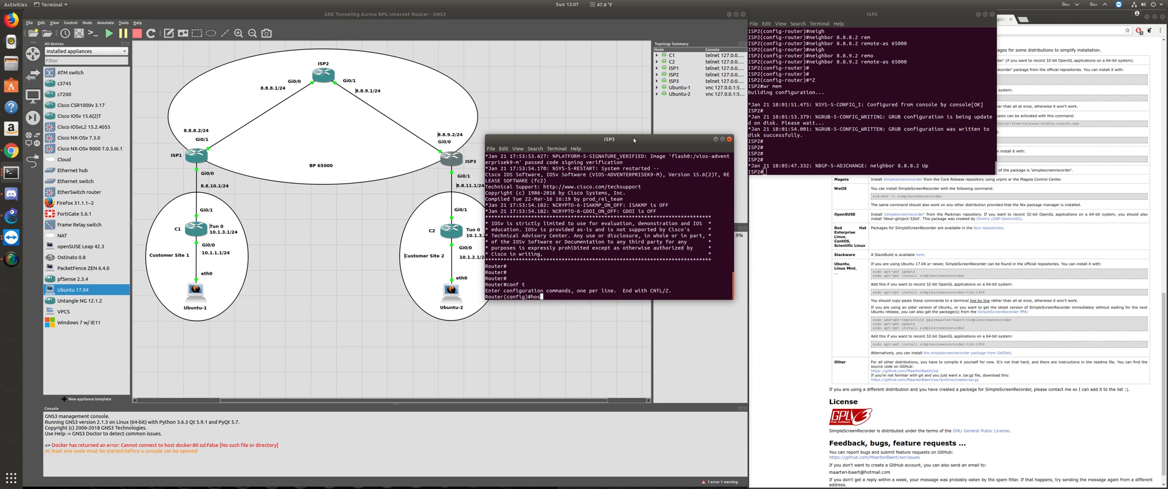
pyautogui.press('Tab')
pyautogui.write('IS')
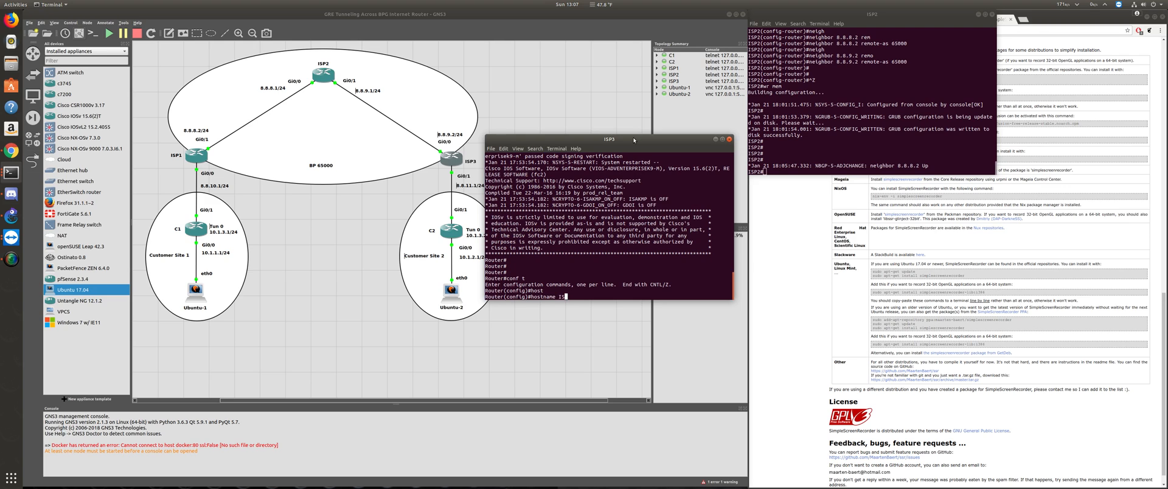
pyautogui.write('P3')
pyautogui.press('Return')
pyautogui.press('Return')
pyautogui.press('Return')
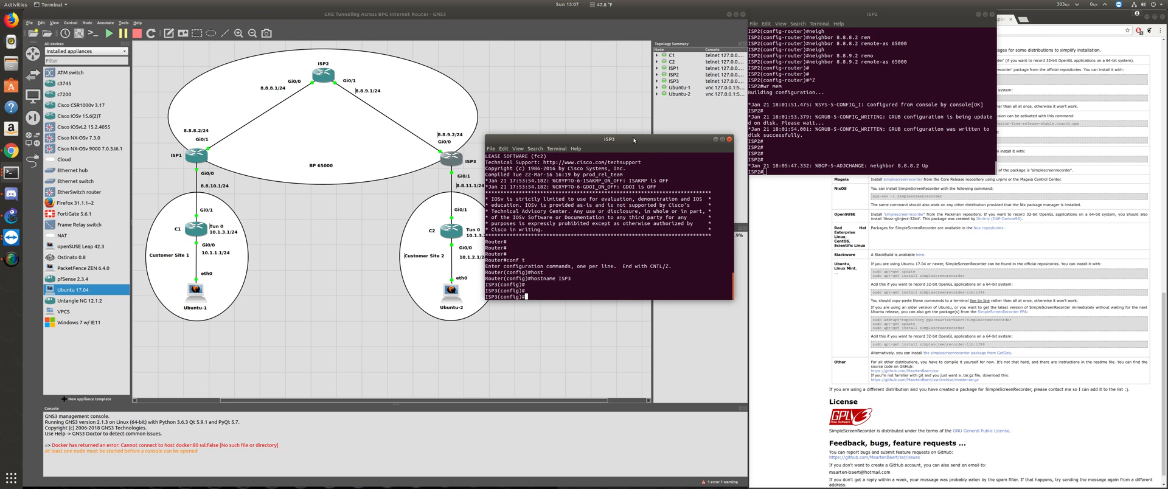
# Enable IP routing on ISP3.
pyautogui.write('ip routing')
pyautogui.press('Return')
pyautogui.press('Return')
pyautogui.press('Return')
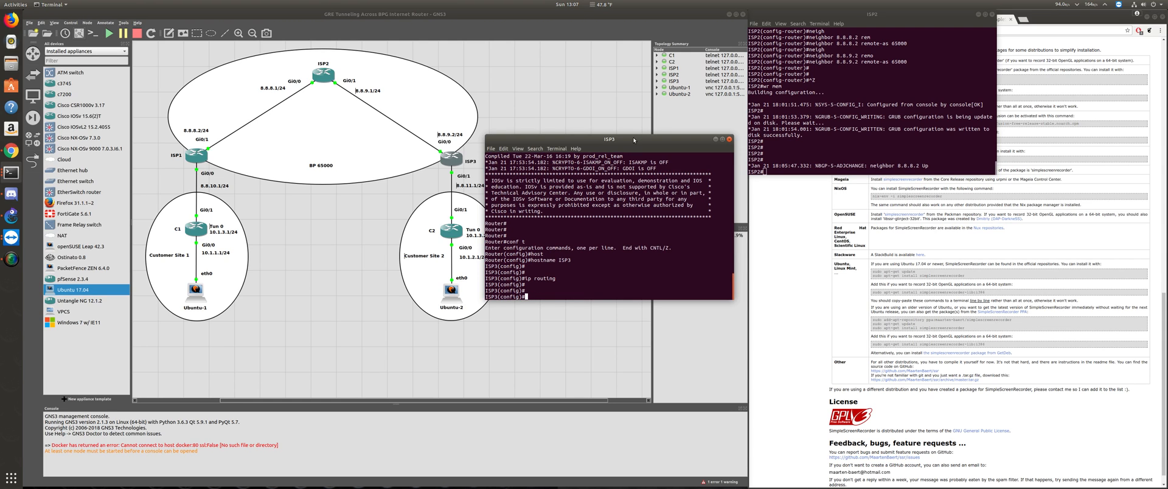
# Assign IP address 8.8.9.2 with mask 255.255.255.0 to ISP3's interface gi0/0.
pyautogui.write('inter')
pyautogui.press('Tab')
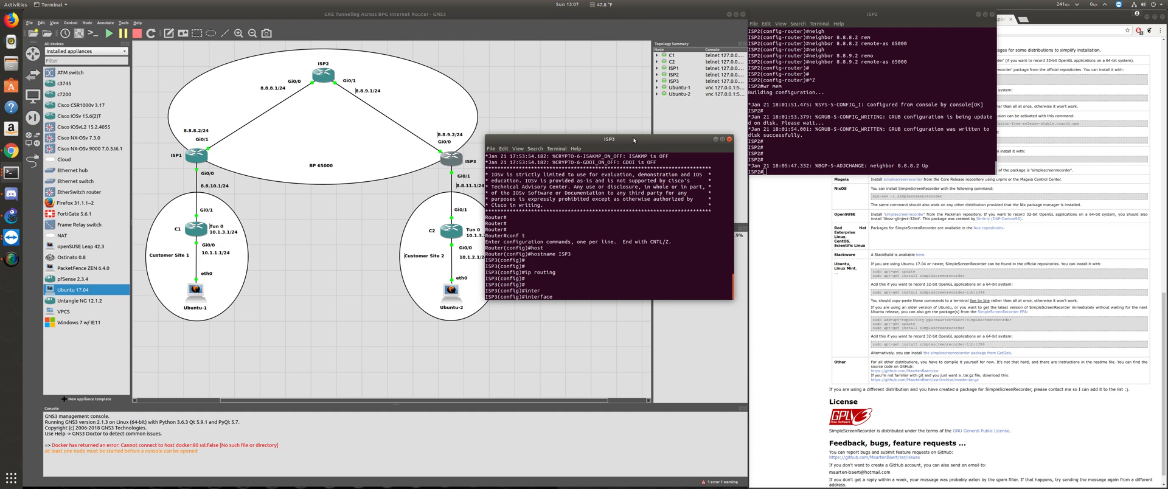
pyautogui.write('gi0/0')
pyautogui.press('Return')
pyautogui.write('ip add')
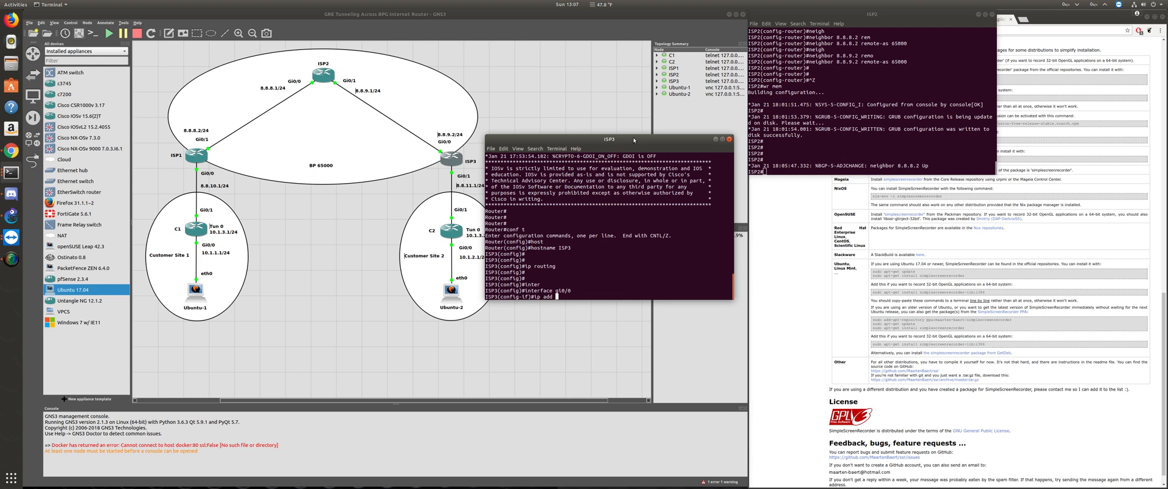
pyautogui.write(' 8.8.9.0')
pyautogui.press('BackSpace')
pyautogui.write('2 255.255.255.0')
pyautogui.press('Return')
# Disable IP redirects and proxy ARP on ISP3's interface gi0/0.
pyautogui.write('no ip re')
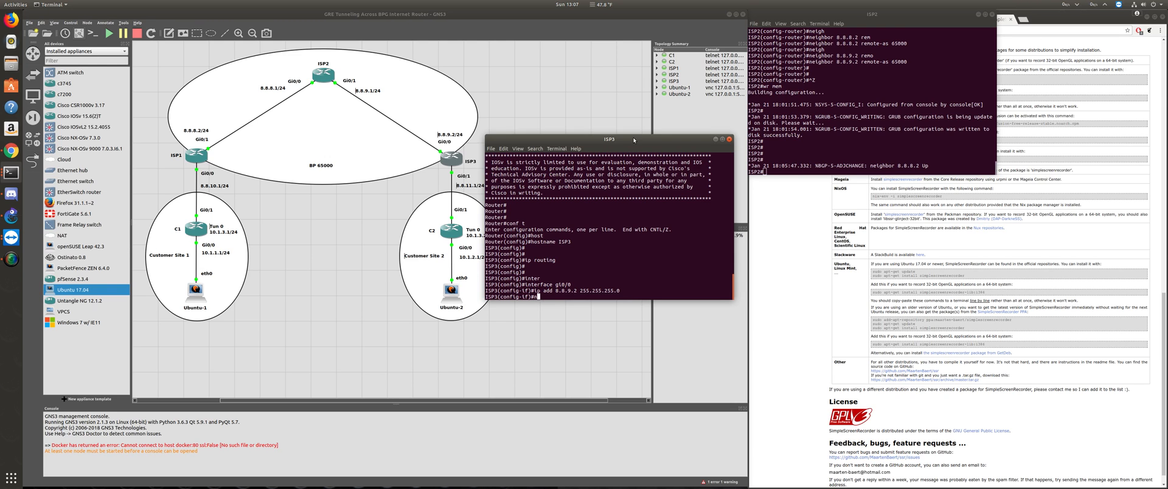
pyautogui.press('Tab')
pyautogui.press('Return')
pyautogui.write('no ip pero')
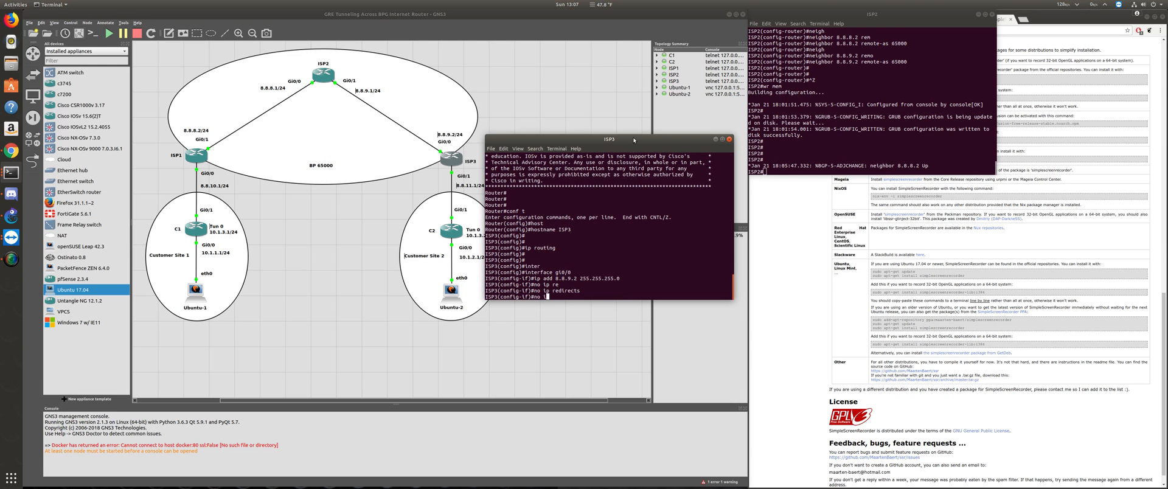
pyautogui.press('BackSpace')
pyautogui.press('BackSpace')
pyautogui.press('BackSpace')
pyautogui.write('rox')
pyautogui.press('Tab')
pyautogui.press('Return')
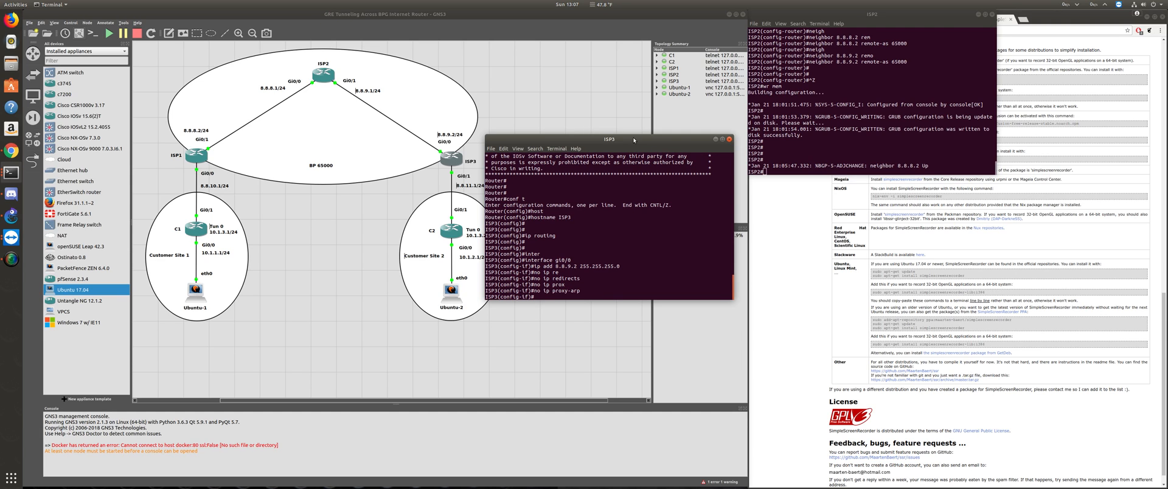
# Disable IP directed broadcasts on ISP3's interface gi0/0.
pyautogui.write('no ip direc')
pyautogui.press('Tab')
pyautogui.press('Return')
pyautogui.press('Return')
pyautogui.press('Return')
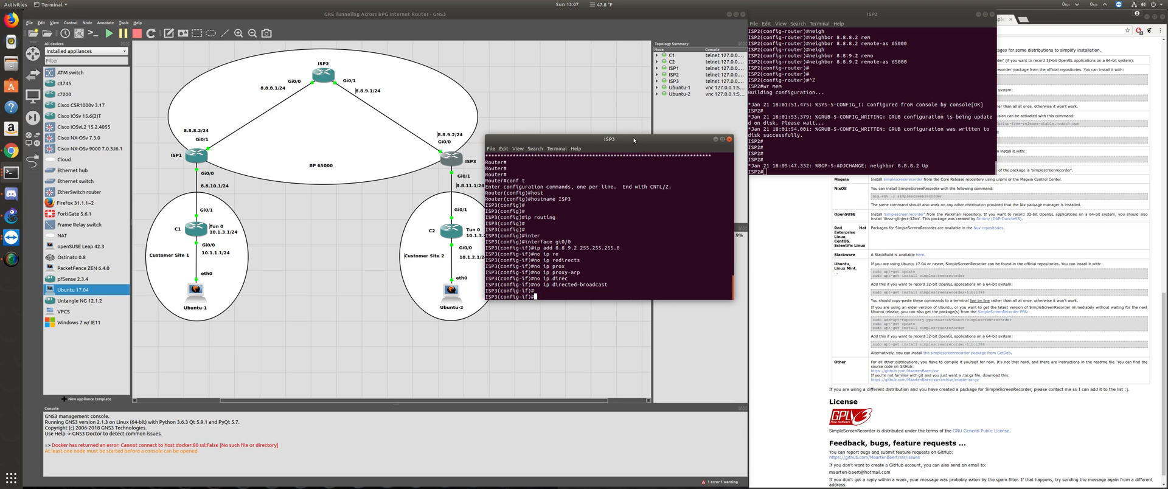
# Bring up ISP3's interface gi0/0 with no shut and return to global configuration mode.
pyautogui.write('no shut')
pyautogui.press('Return')
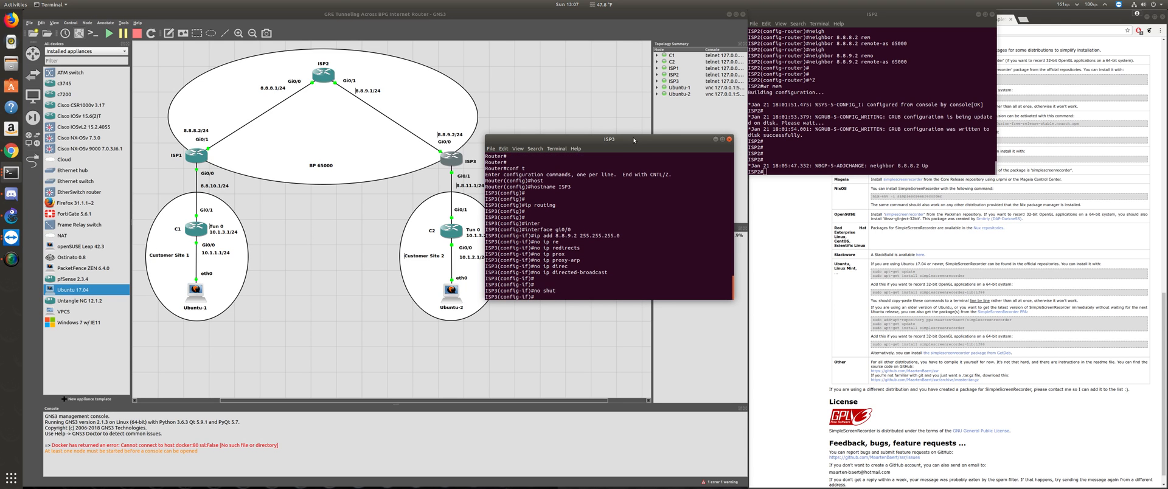
pyautogui.press('Return')
pyautogui.press('Return')
pyautogui.write('exit')
pyautogui.press('Return')
pyautogui.press('Return')
pyautogui.press('Return')
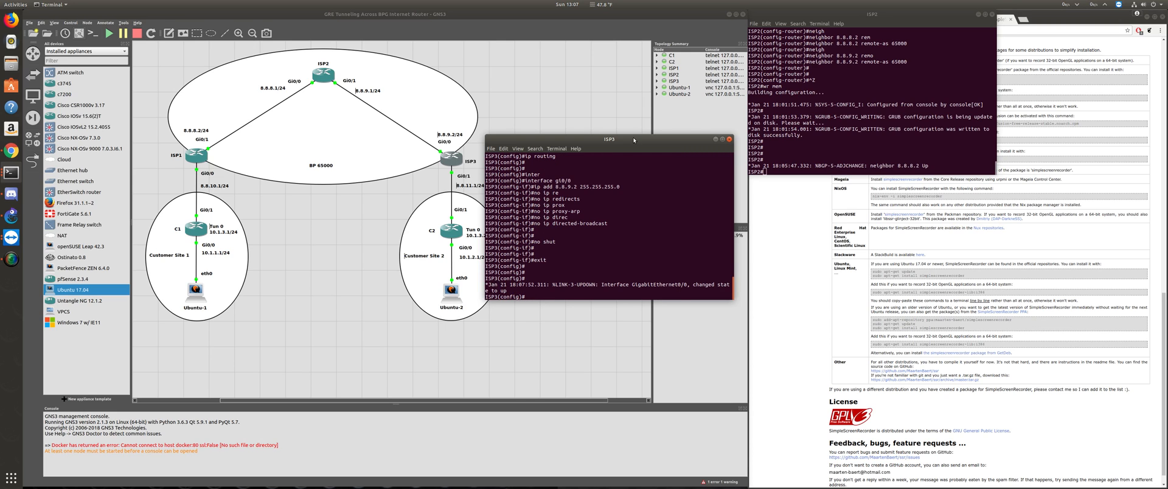
pyautogui.press('Return')
pyautogui.press('Return')
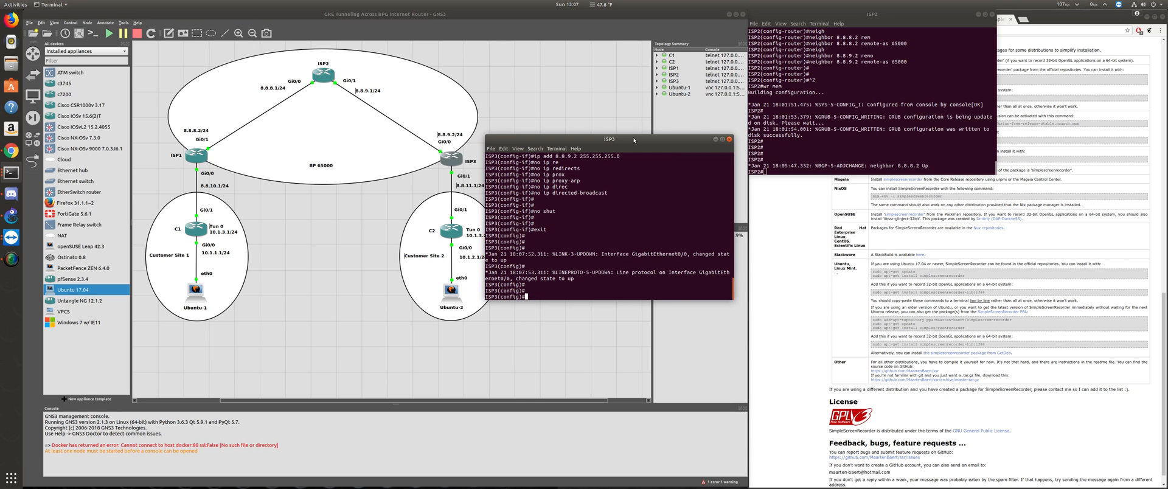
# Assign IP address 8.8.11.1 with mask 255.255.255.0 to ISP3's interface gi0/1.
pyautogui.write('int gi')
pyautogui.scroll(1, 700, 213)
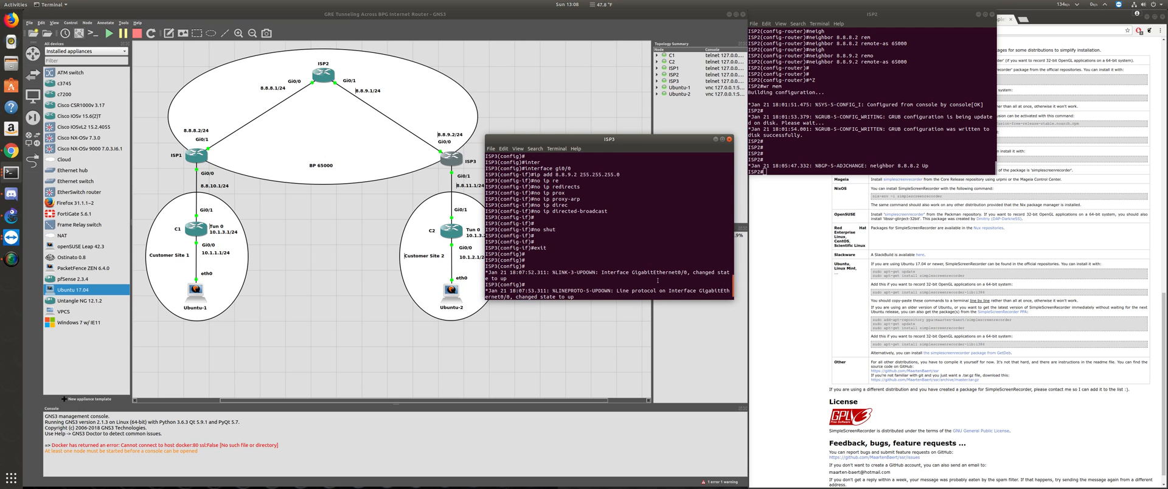
pyautogui.scroll(-1, 515, 251)
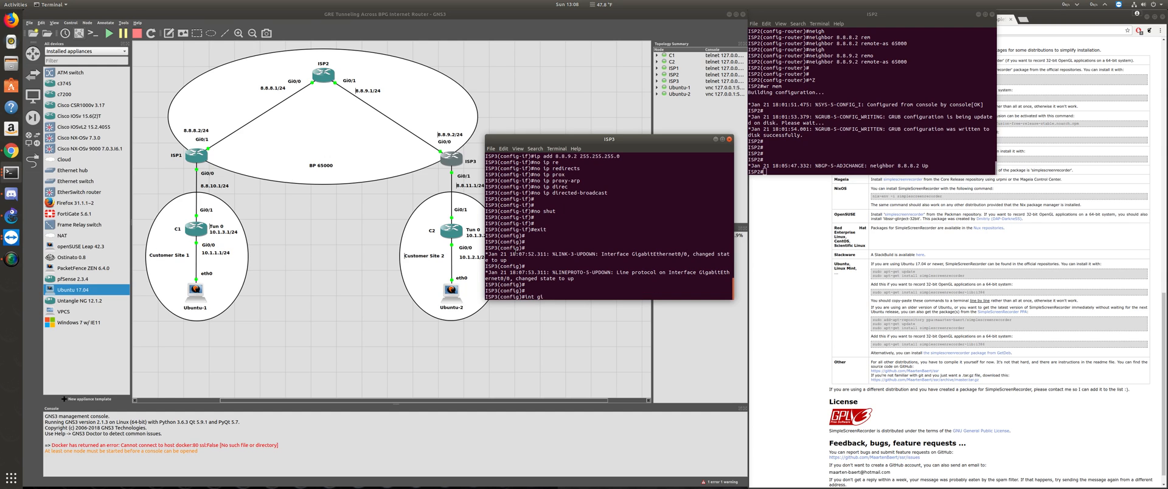
pyautogui.write('0/1')
pyautogui.press('Return')
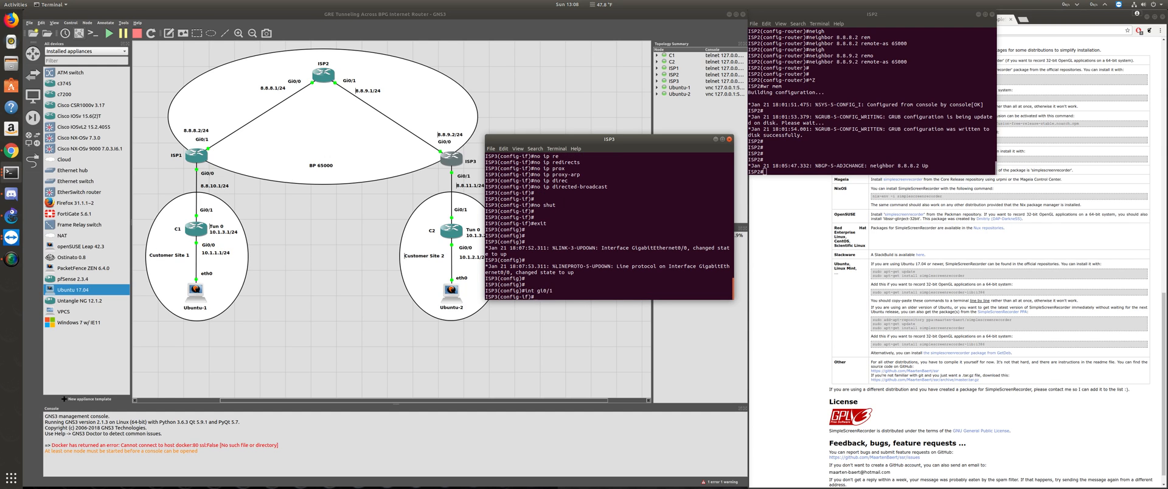
pyautogui.write('ip add ')
pyautogui.write('8.8.')
pyautogui.write('11.')
pyautogui.write('1 255.255.2')
pyautogui.write('55.255.0')
pyautogui.press('Return')
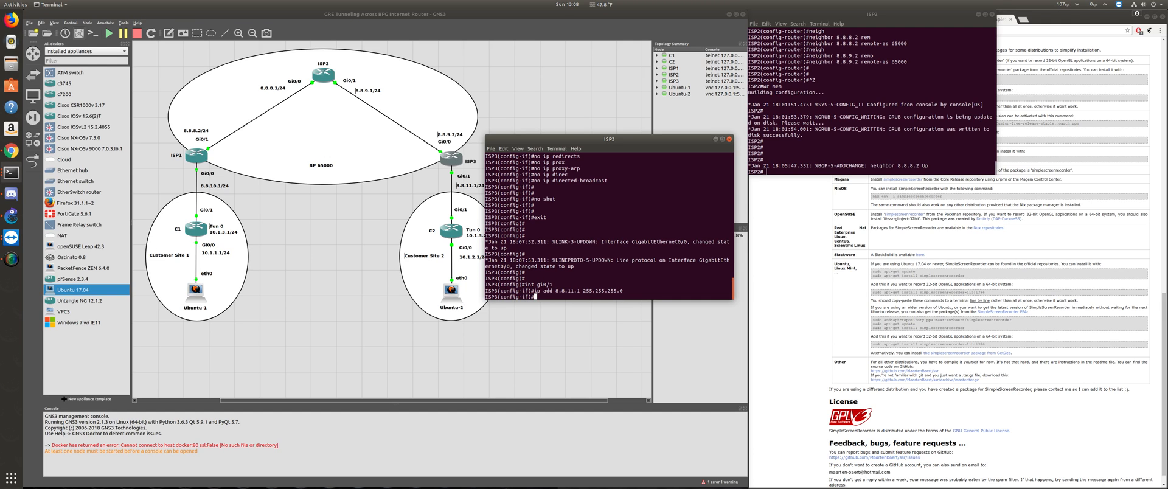
# Disable IP redirects and directed broadcasts on ISP3's interface gi0/1.
pyautogui.write('no ip red')
pyautogui.press('Tab')
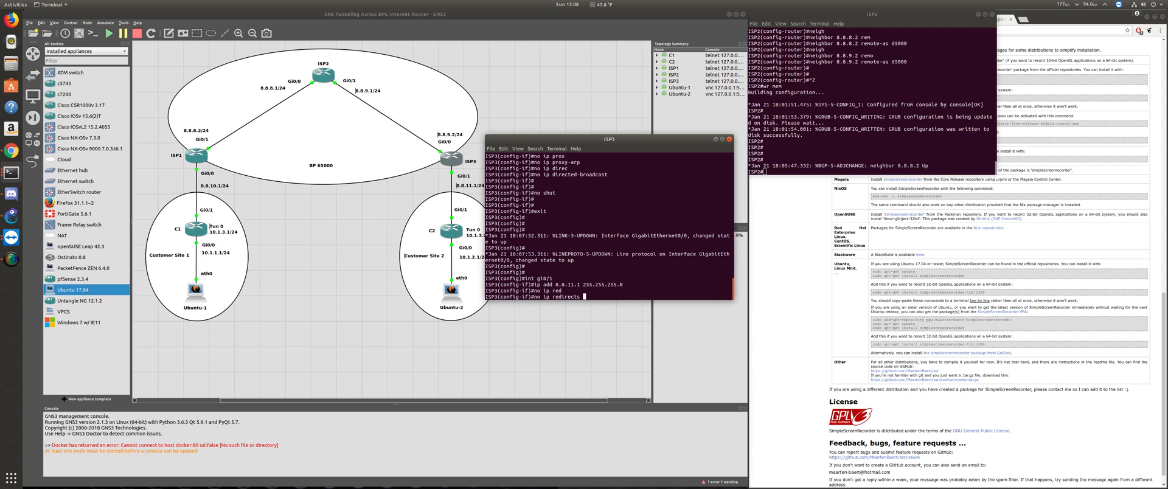
pyautogui.press('Return')
pyautogui.write('no ip direc')
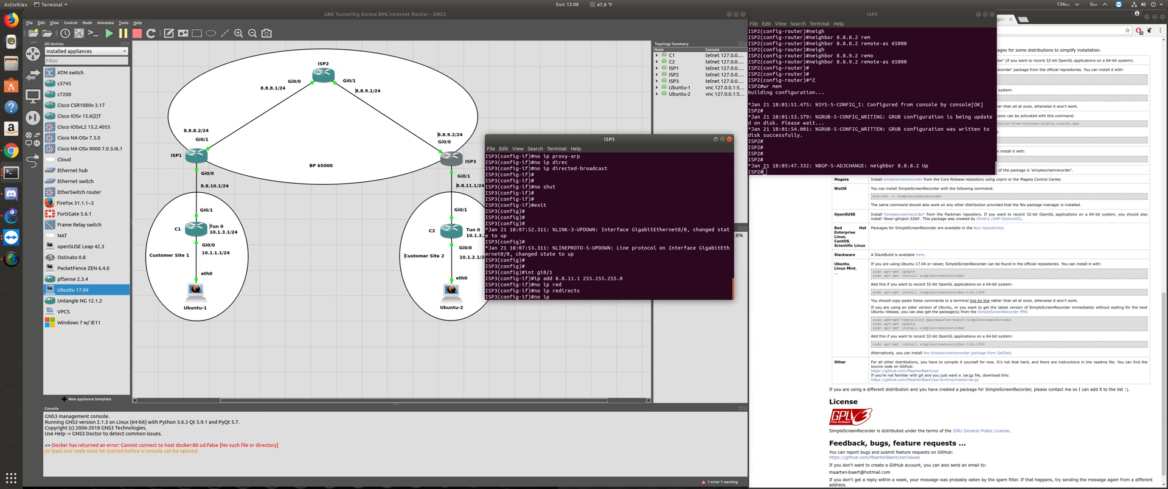
pyautogui.press('Tab')
pyautogui.press('Return')
# Disable IP proxy ARP on ISP3's interface gi0/1.
pyautogui.write('no ip pr')
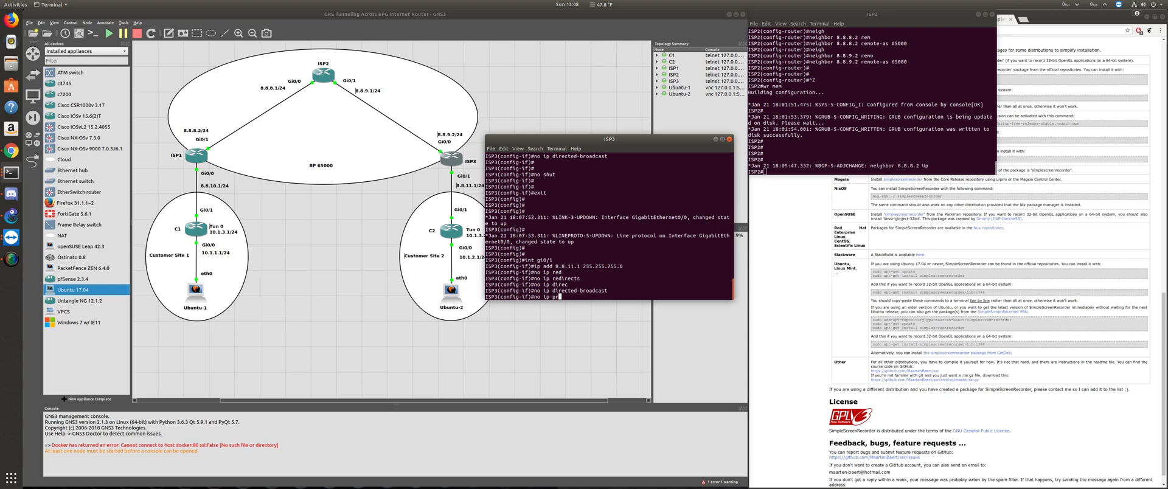
pyautogui.press('Tab')
pyautogui.press('Return')
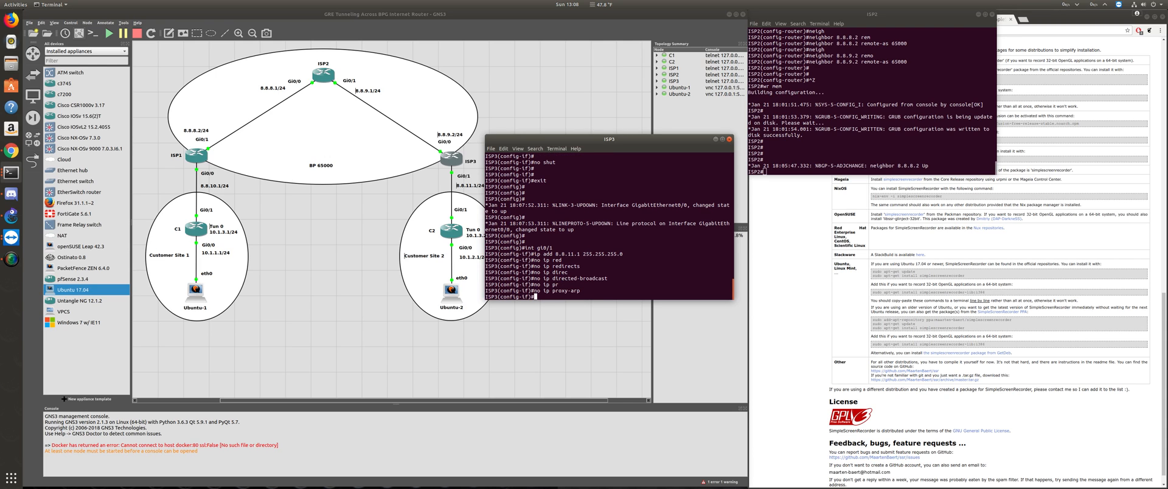
pyautogui.press('Return')
pyautogui.press('Return')
# Bring up ISP3's interface gi0/1 with no shut and return to global configuration mode.
pyautogui.write('no shut')
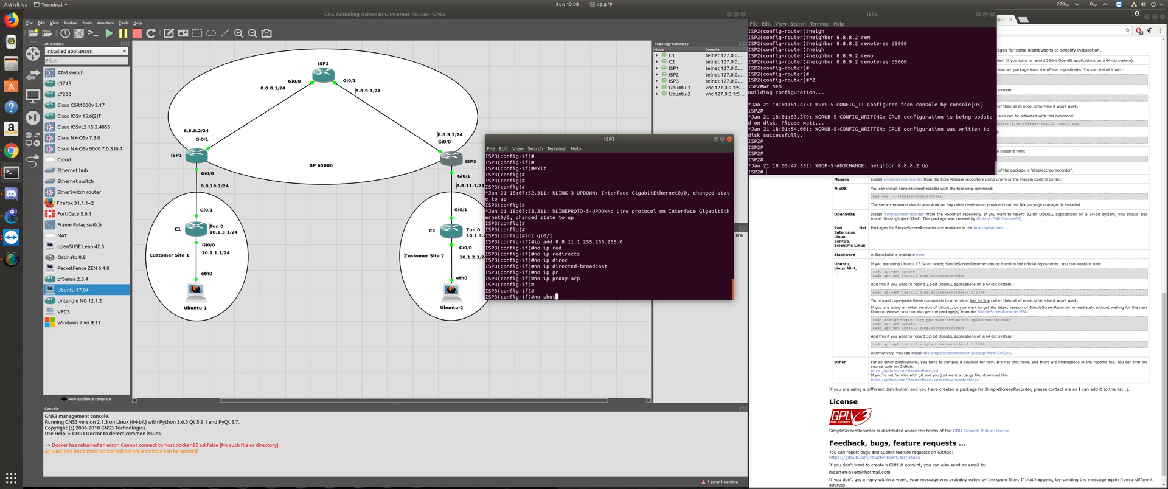
pyautogui.press('Return')
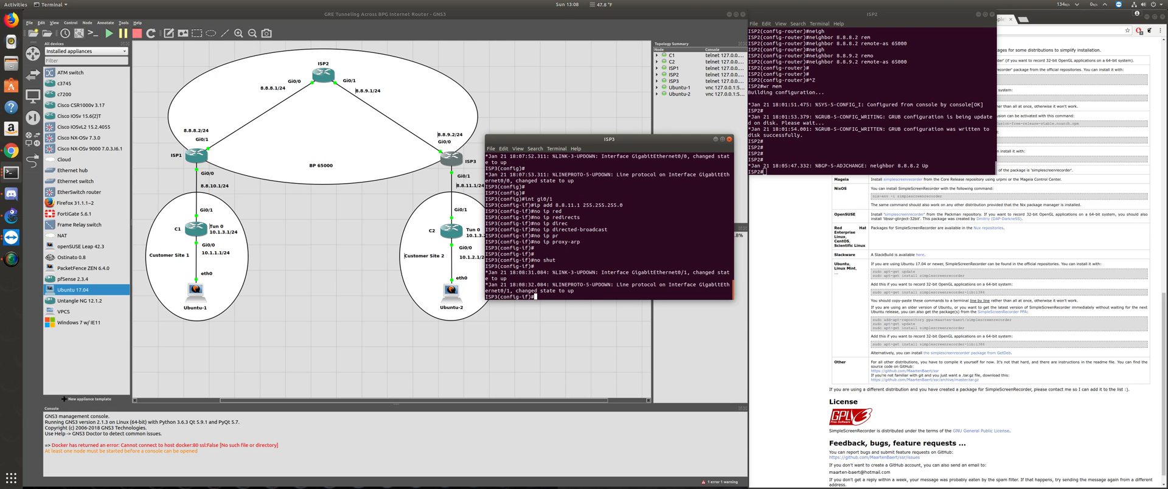
pyautogui.press('Return')
pyautogui.press('Return')
pyautogui.write('extt')
pyautogui.press('Return')
pyautogui.press('Return')
pyautogui.press('Return')
pyautogui.press('Return')
pyautogui.press('Return')
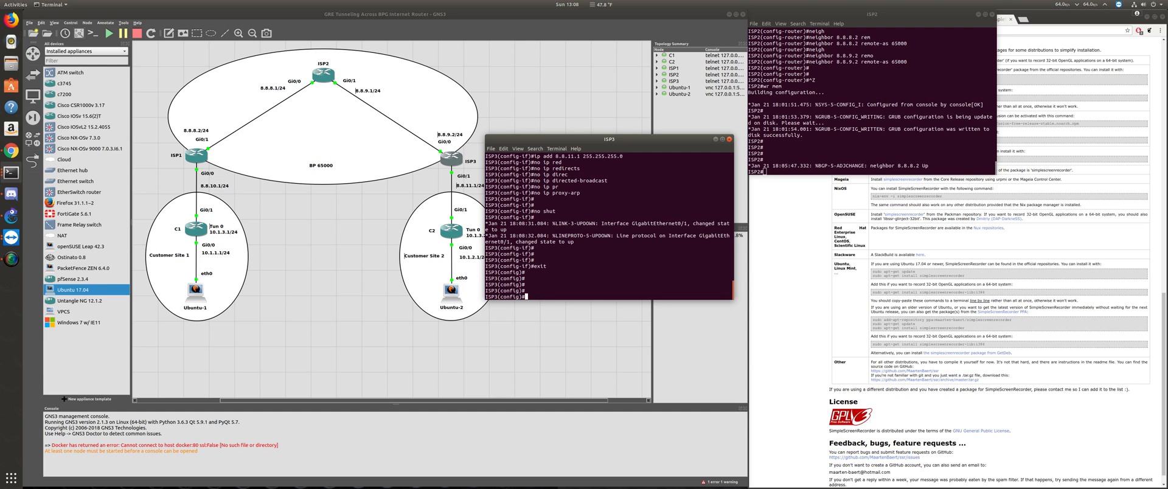
# Start BGP process 65000 on ISP3 and enter its IPv4 unicast address family.
pyautogui.write('router bgp 65000')
pyautogui.press('Return')
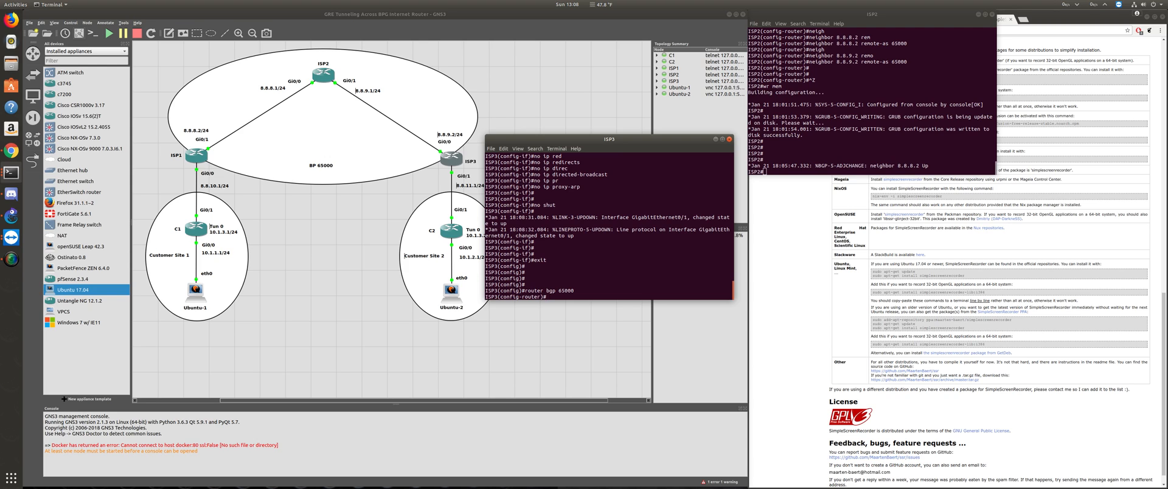
pyautogui.write('add')
pyautogui.press('Tab')
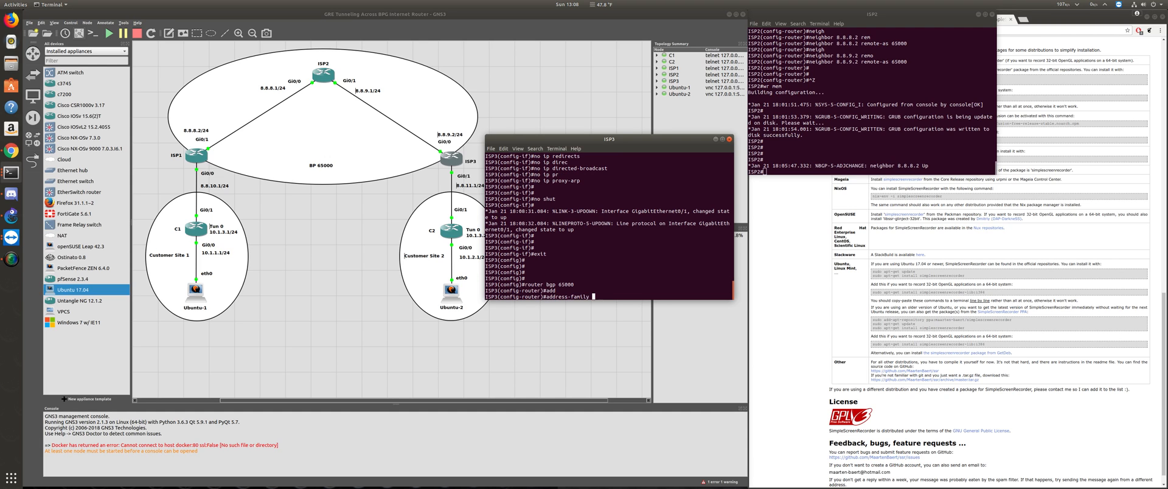
pyautogui.write('ipv4')
pyautogui.press('Tab')
pyautogui.write('n')
pyautogui.press('Tab')
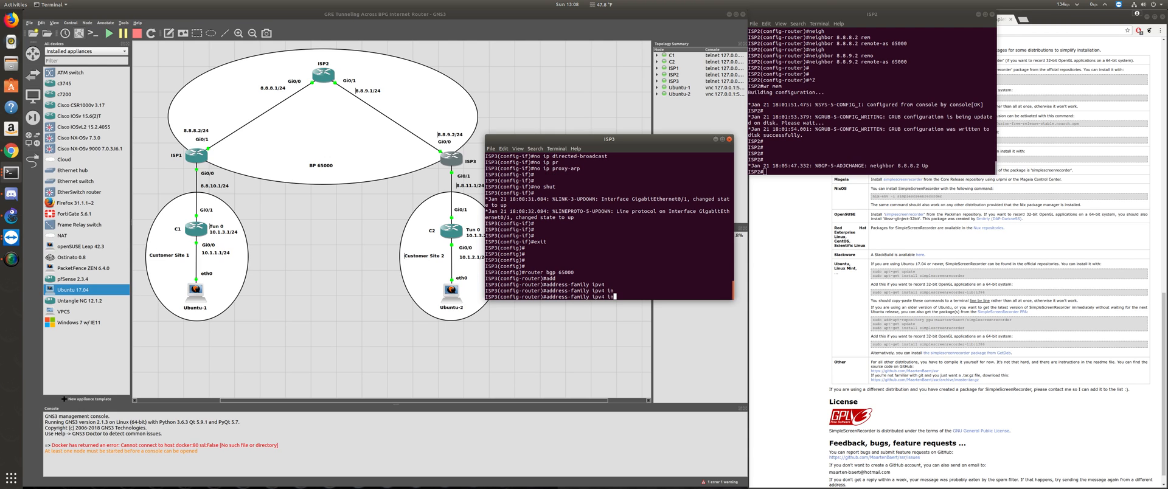
pyautogui.press('Tab')
pyautogui.press('Return')
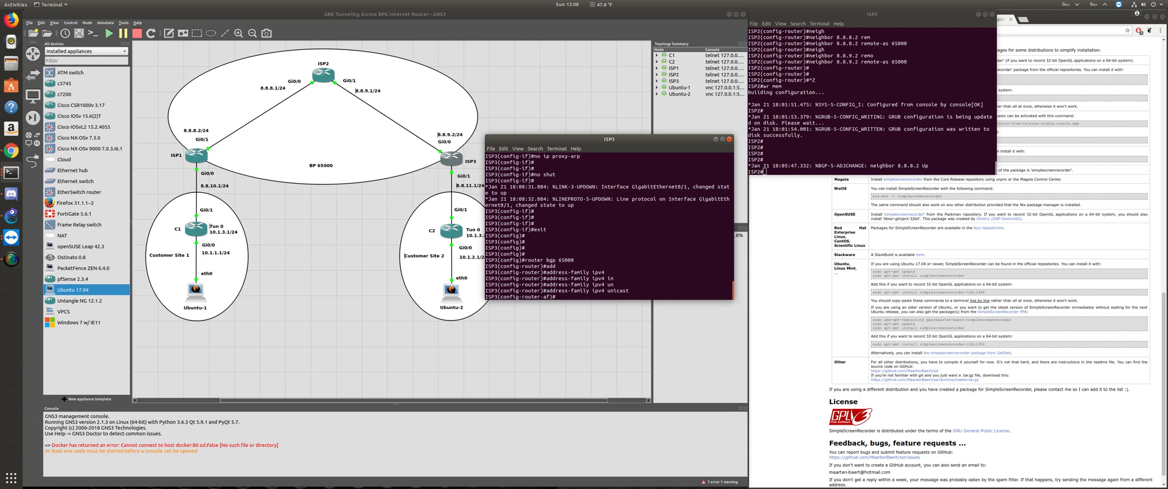
# Advertise network 8.8.9.0 with mask 255.255.255.0 in ISP3's IPv4 unicast address family.
pyautogui.write('net')
pyautogui.press('Tab')
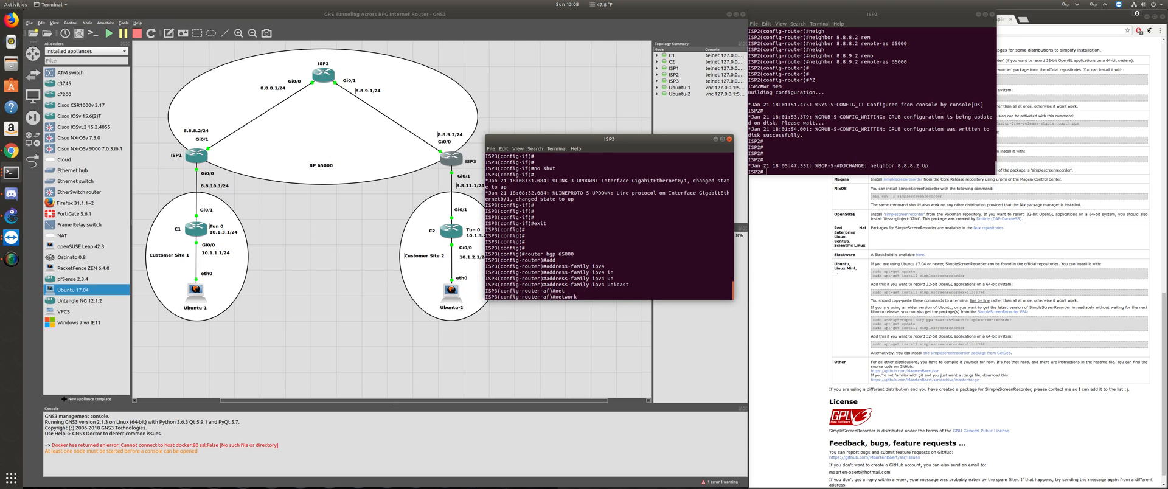
pyautogui.write('8.8.9.0 mas')
pyautogui.press('Tab')
pyautogui.write('255')
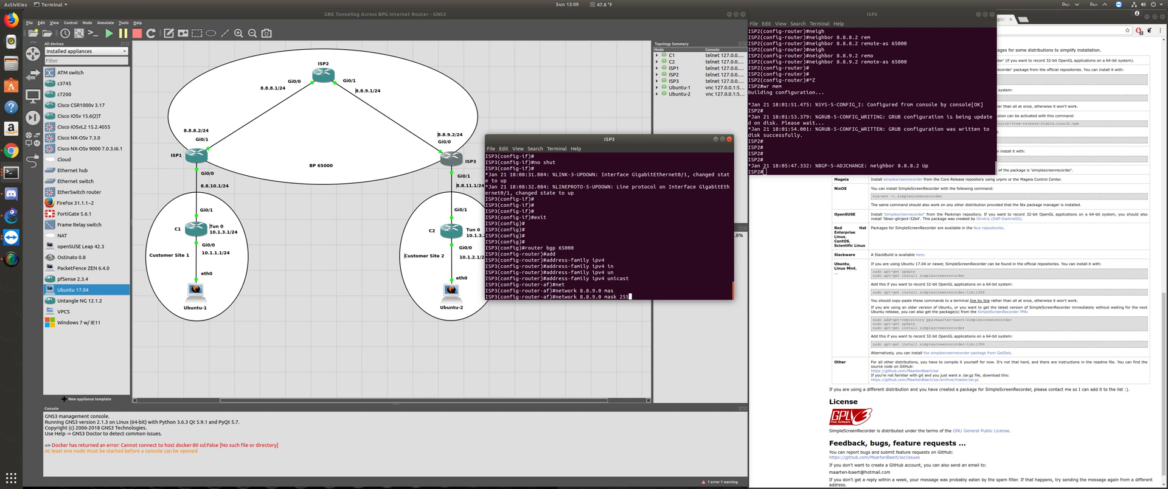
pyautogui.write('.255.255.0')
pyautogui.press('Return')
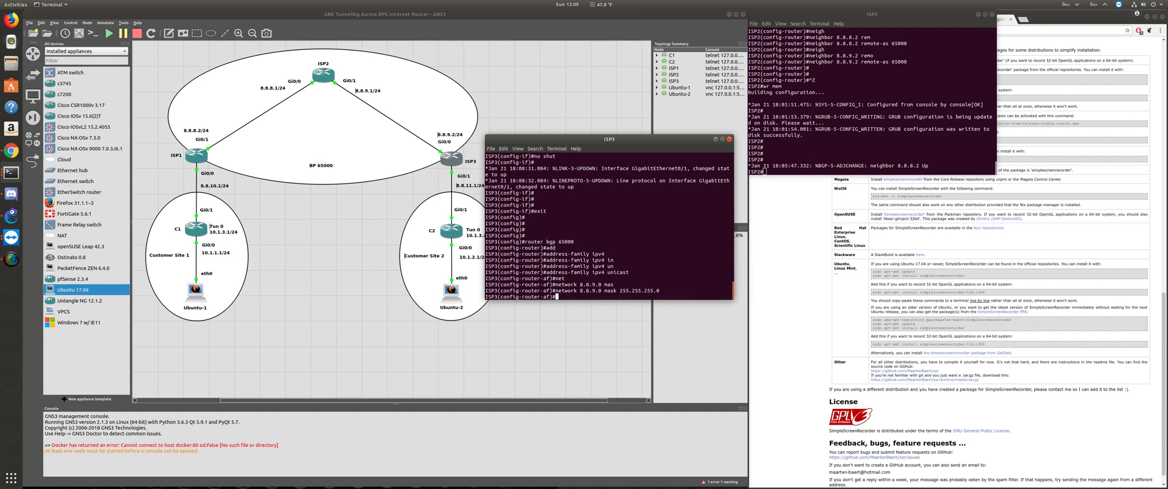
# Advertise network 8.8.11.0 with mask 255.255.255.0 on ISP3 and return to BGP router configuration mode.
pyautogui.write('net')
pyautogui.press('Tab')
pyautogui.write('8')
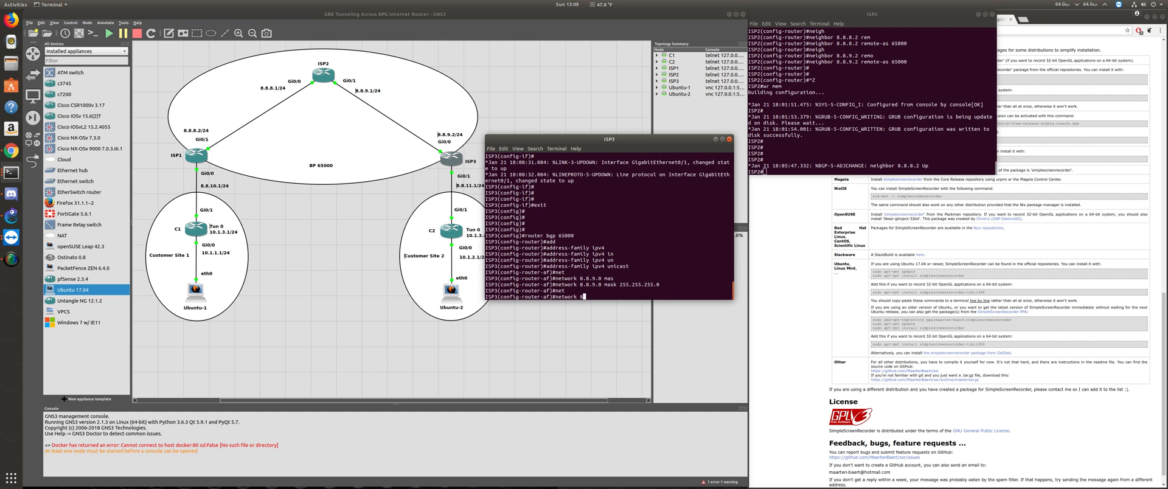
pyautogui.write('.8.11.0 mask 255.255.255.255.0')
pyautogui.press('Return')
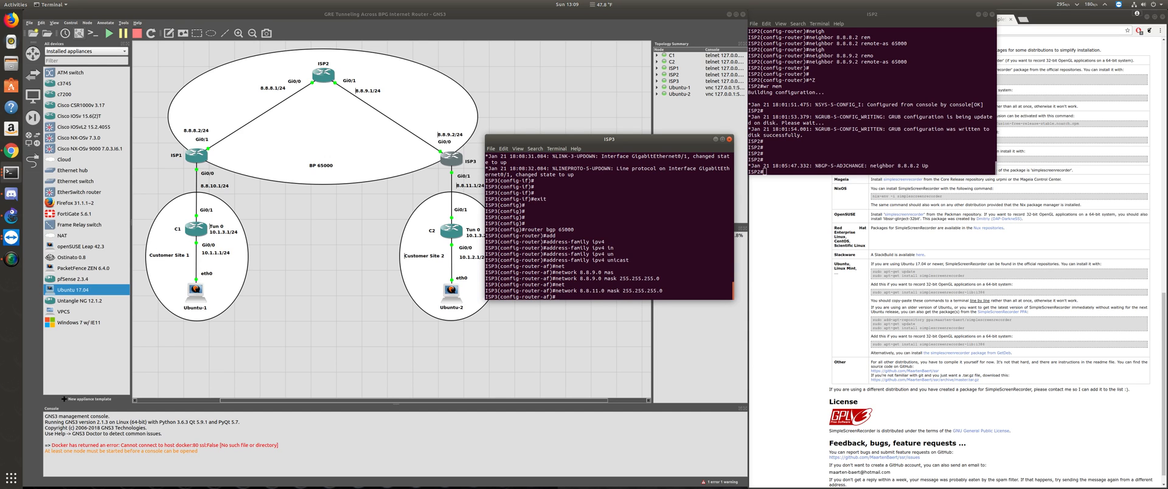
pyautogui.write('exit')
pyautogui.press('Return')
pyautogui.press('Return')
pyautogui.press('Return')
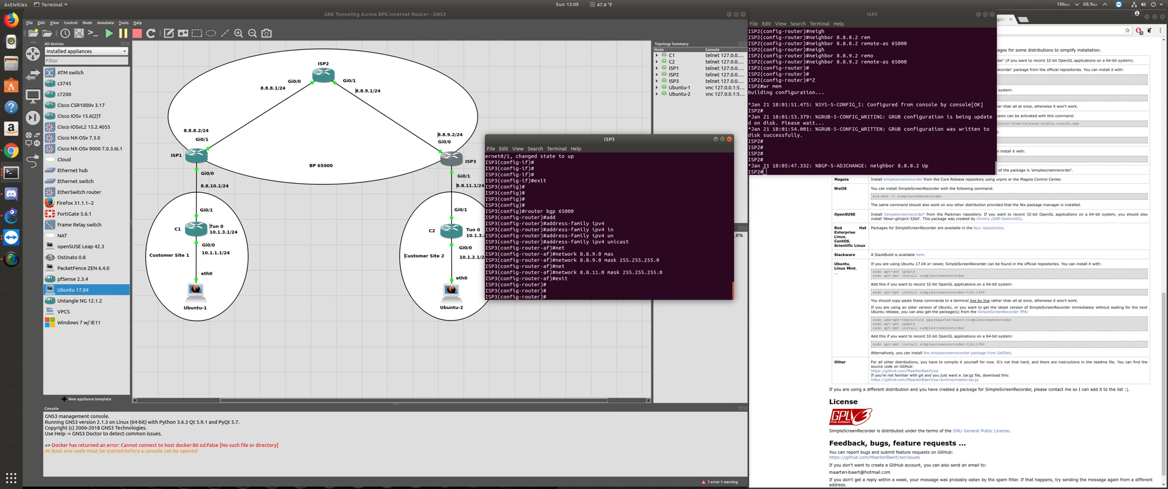
# Add BGP neighbor 8.8.11.2 with remote AS 65003 on ISP3.
pyautogui.write('neigh')
pyautogui.press('Tab')
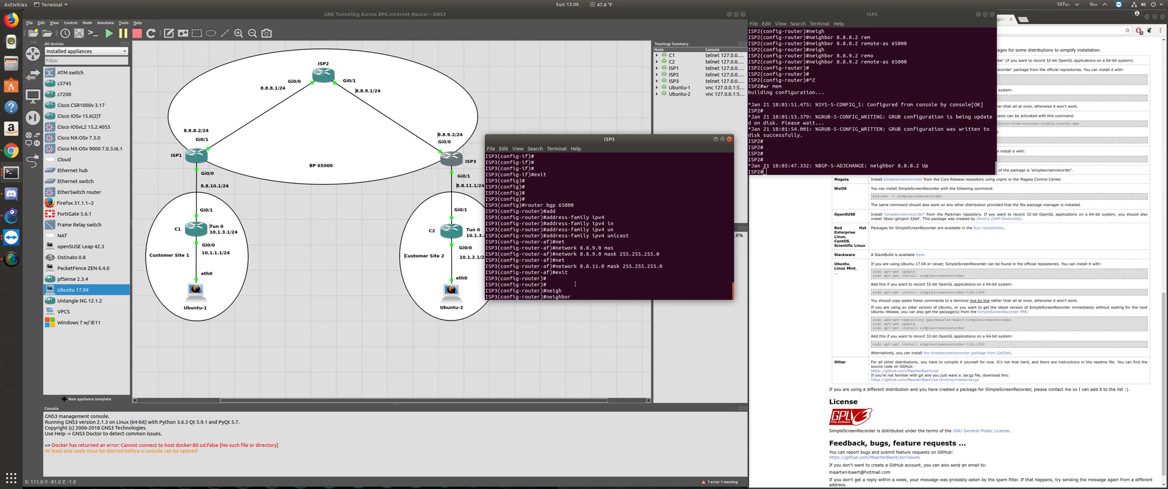
pyautogui.write('8.8.11.2 rem')
pyautogui.press('Tab')
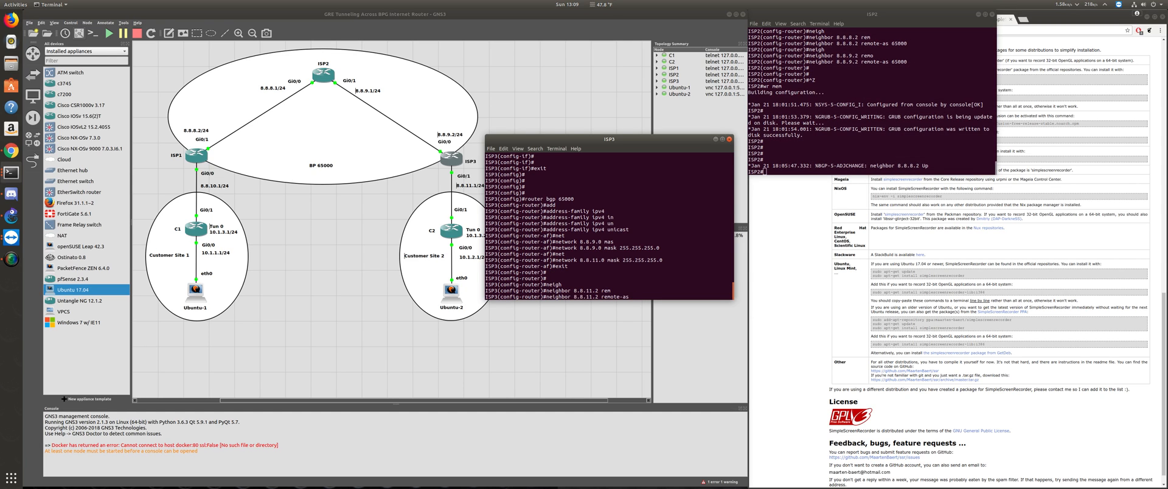
pyautogui.write('65003')
pyautogui.press('Return')
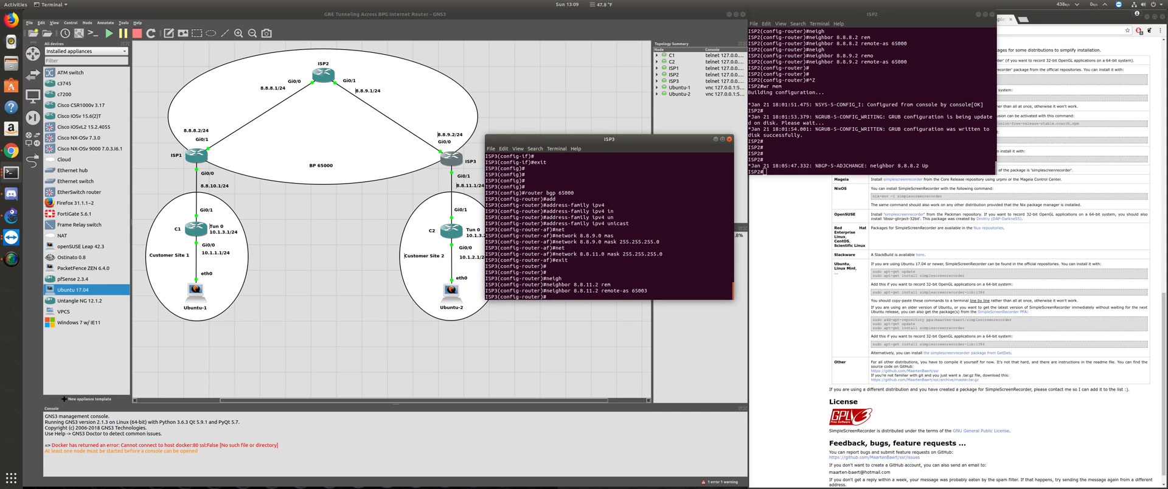
# Add BGP neighbor 8.8.9.1 with remote AS 65000 on ISP3.
pyautogui.write('neigh')
pyautogui.press('Tab')
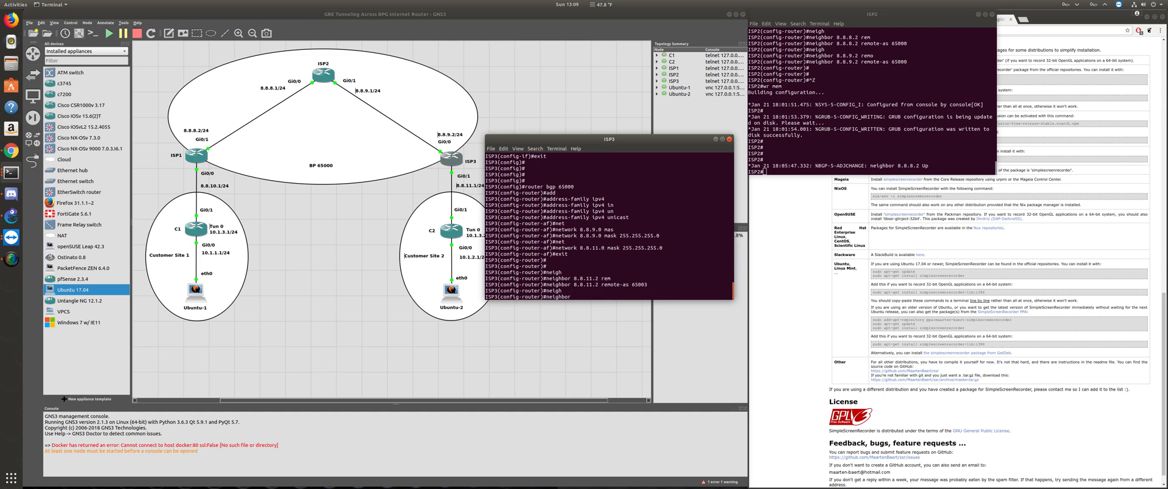
pyautogui.write('8.')
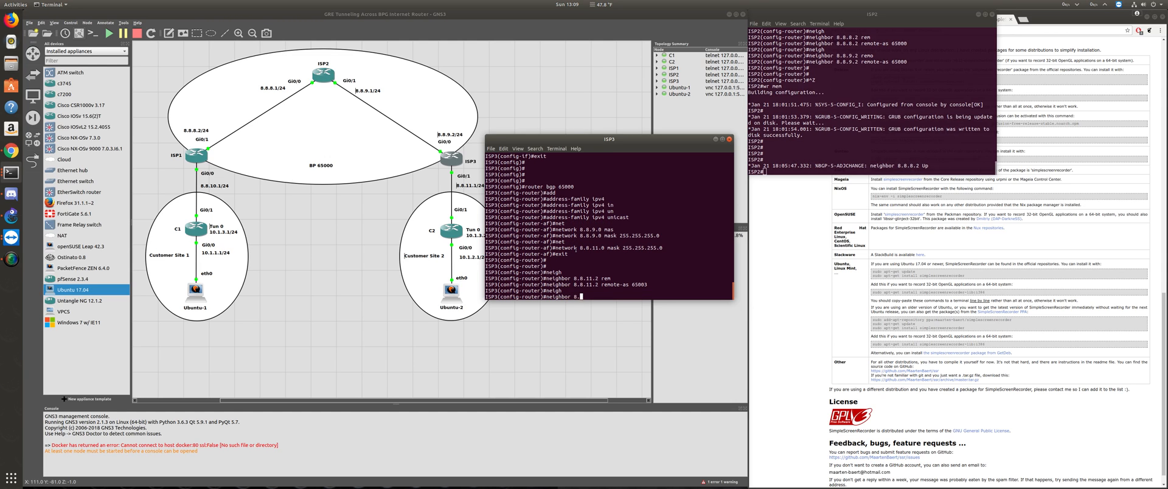
pyautogui.write('8')
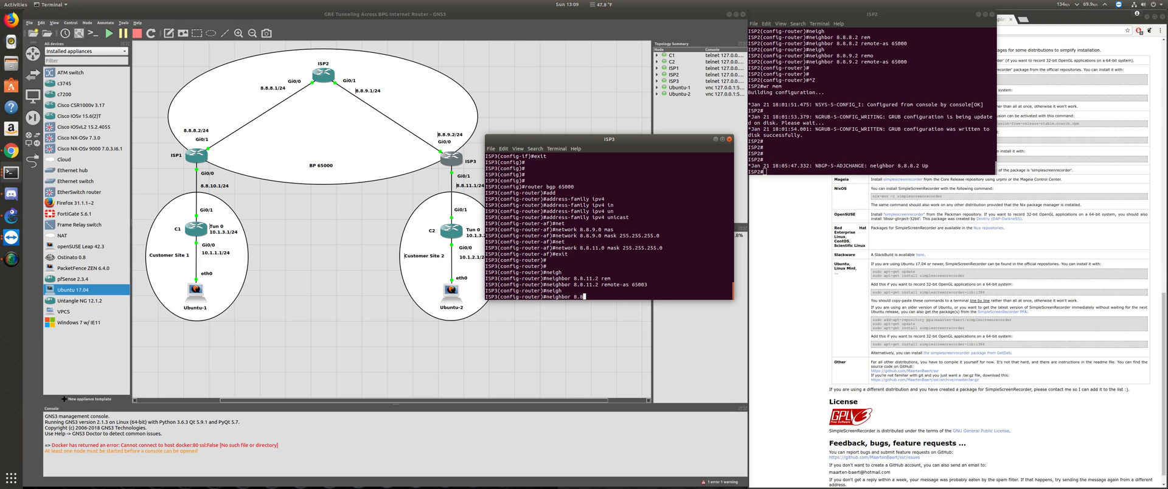
pyautogui.write('.9.1 rem')
pyautogui.write('o')
pyautogui.press('Tab')
pyautogui.write('te-as')
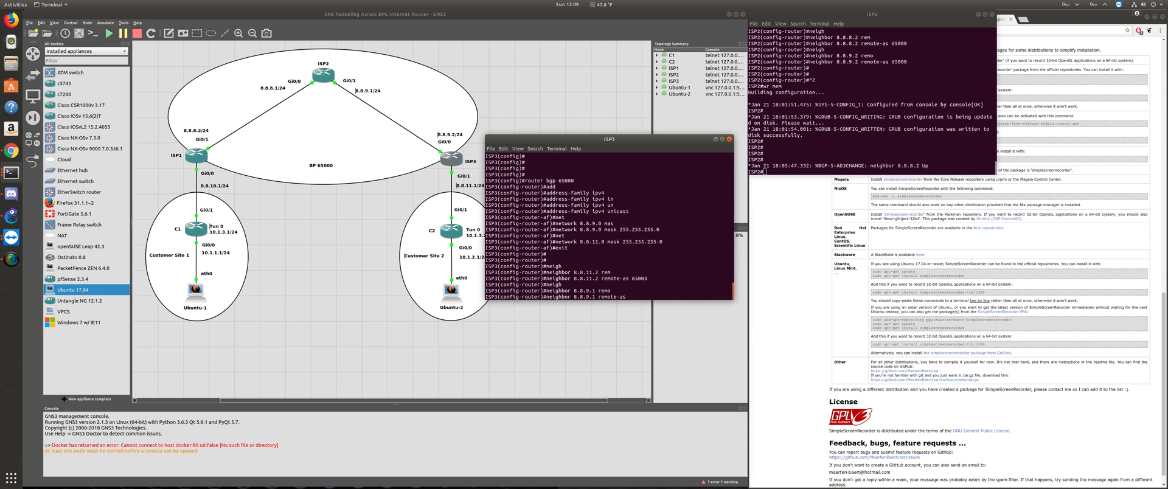
pyautogui.write(' 65000')
pyautogui.press('Return')
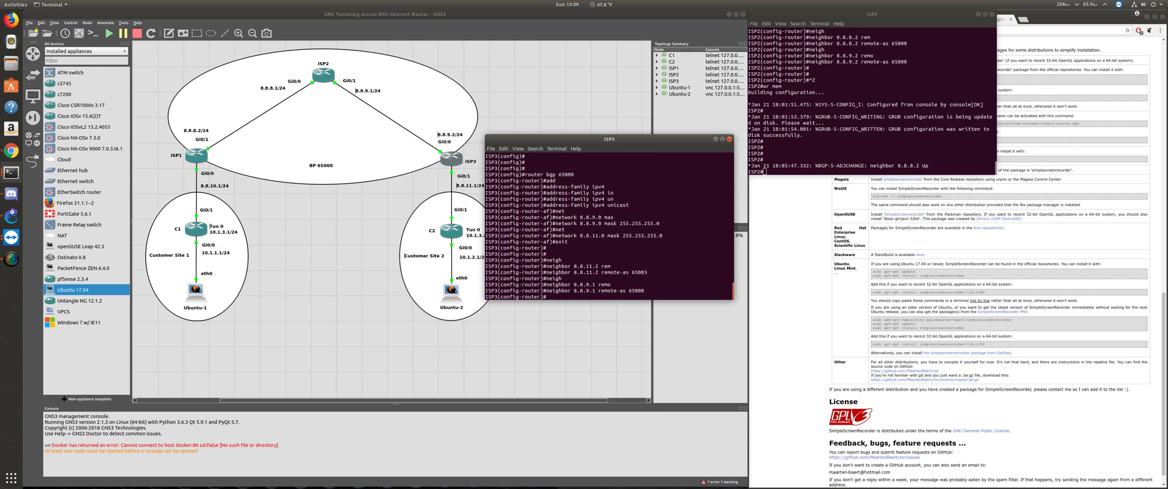
# Leave configuration mode on ISP3 and save its configuration with wr mem.
pyautogui.hotkey('ctrl', 'z')
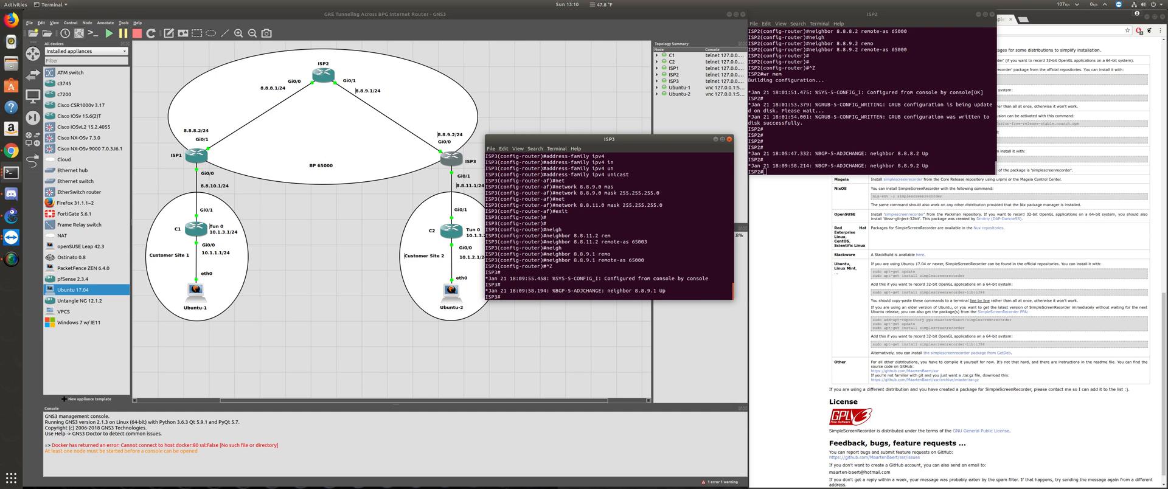
pyautogui.press('Return')
pyautogui.press('Return')
pyautogui.press('Return')
pyautogui.write('wr mem')
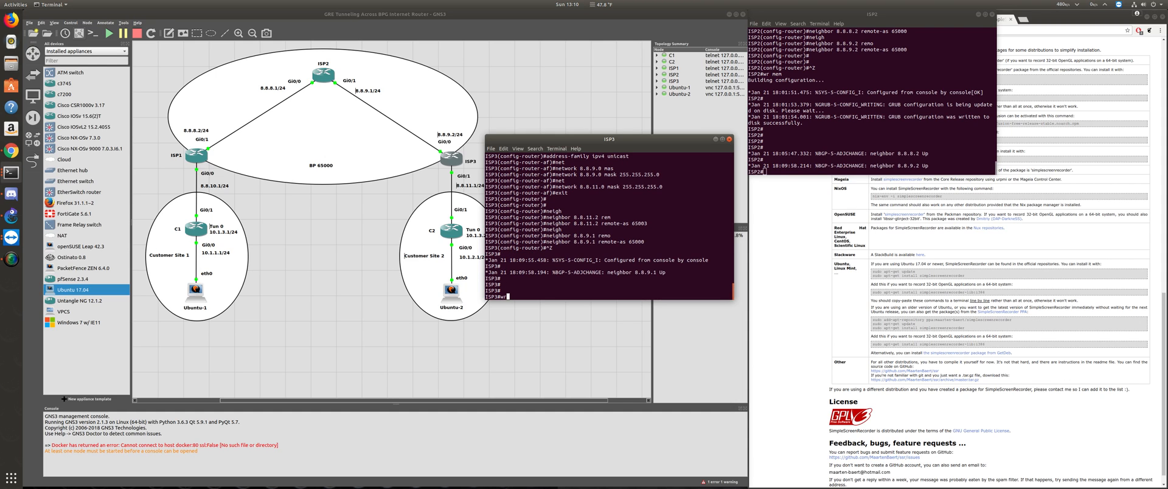
pyautogui.press('Return')
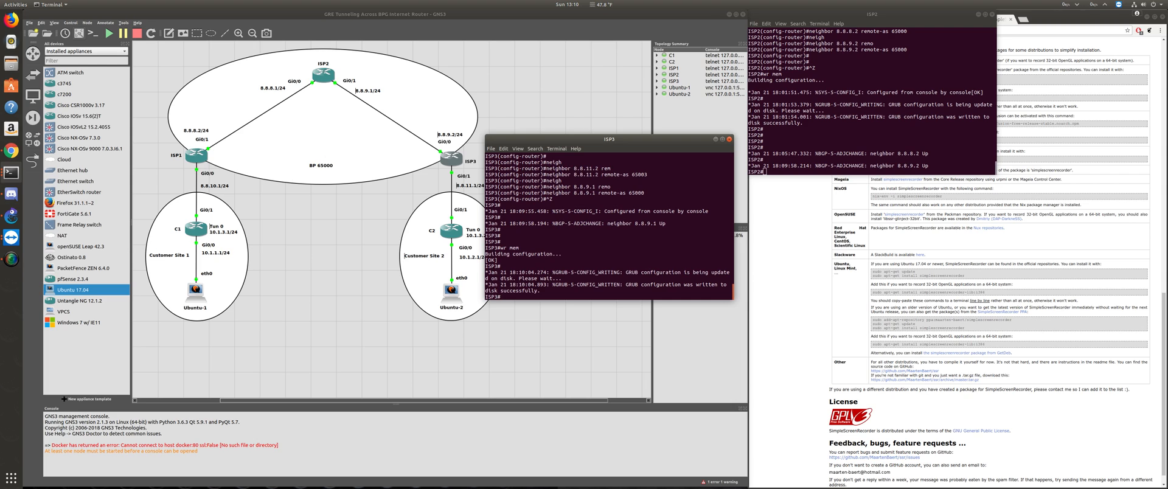
pyautogui.press('Return')
pyautogui.press('Return')
pyautogui.press('Return')
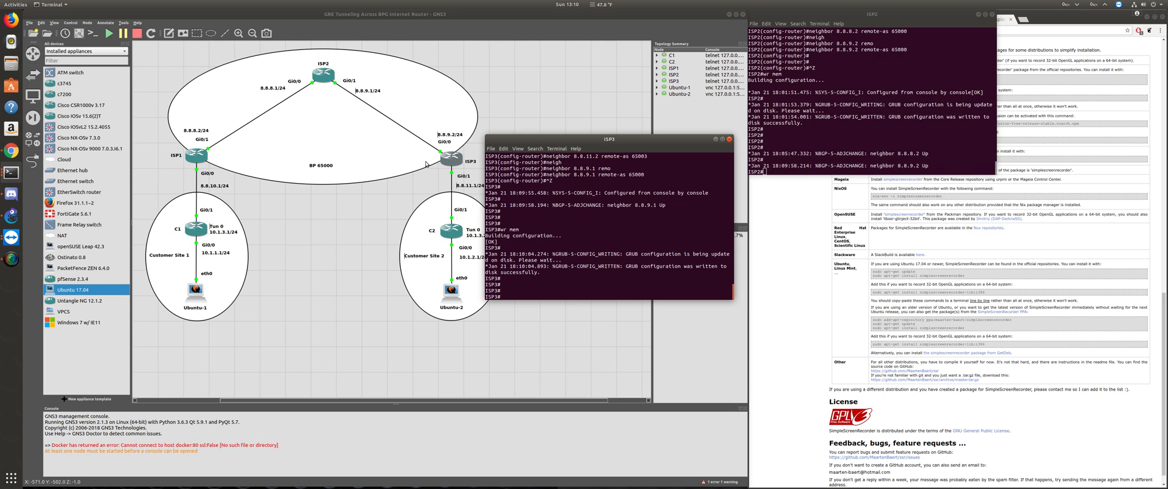
pyautogui.rightClick(195, 156)
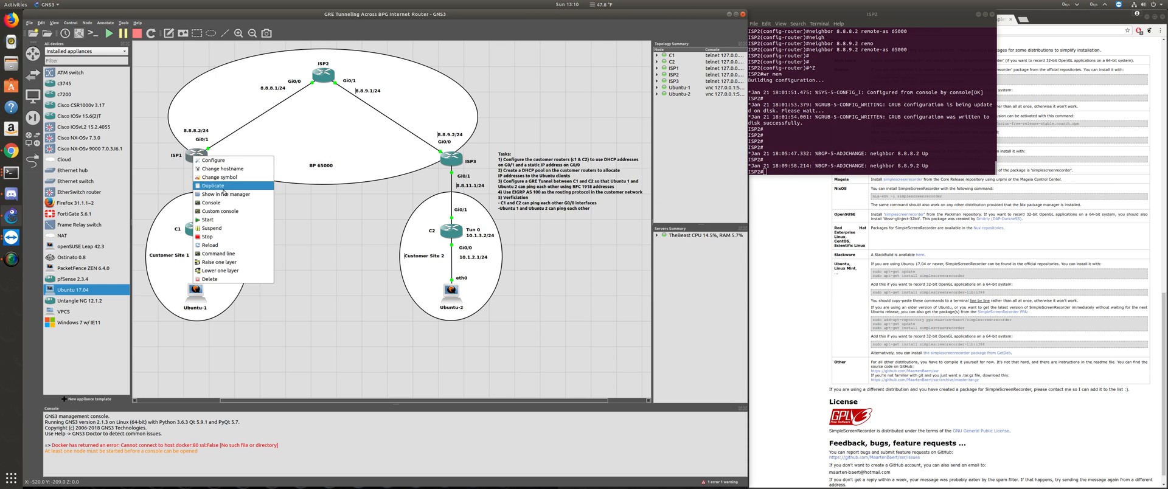
pyautogui.click(228, 205)
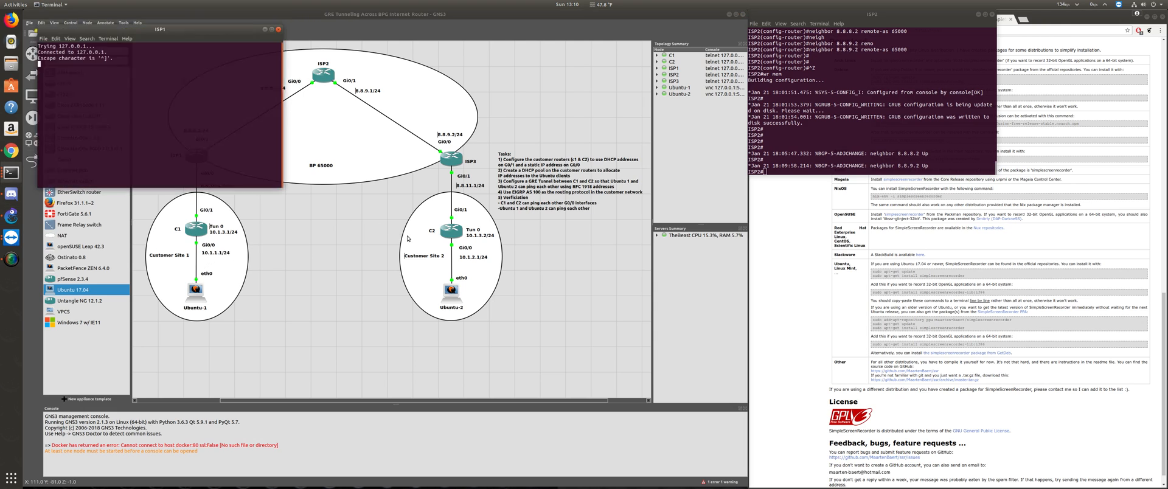
pyautogui.click(280, 28)
# Switch to ISP1's already open console and ping 8.8.11.1 from it.
pyautogui.click(11, 177)
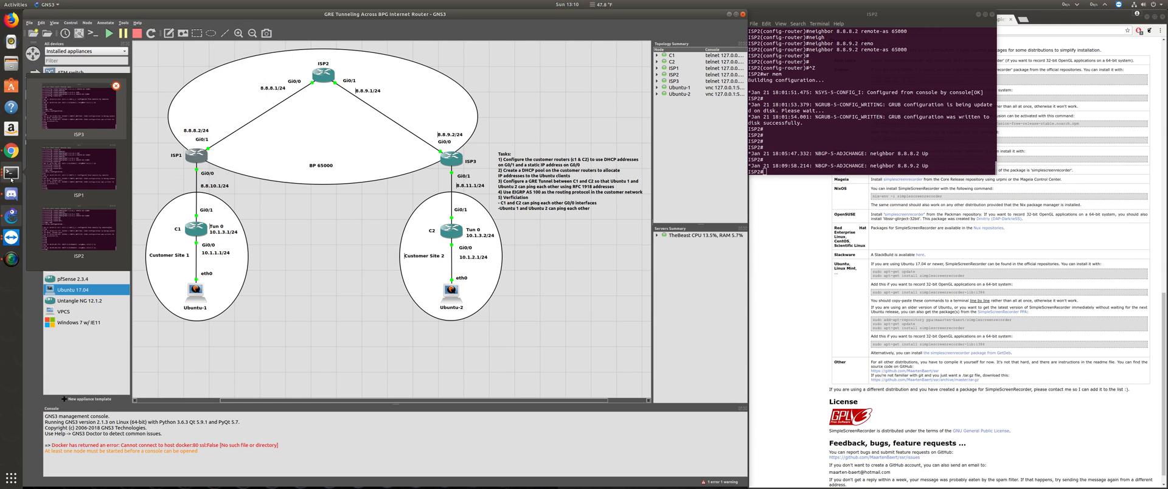
pyautogui.click(79, 169)
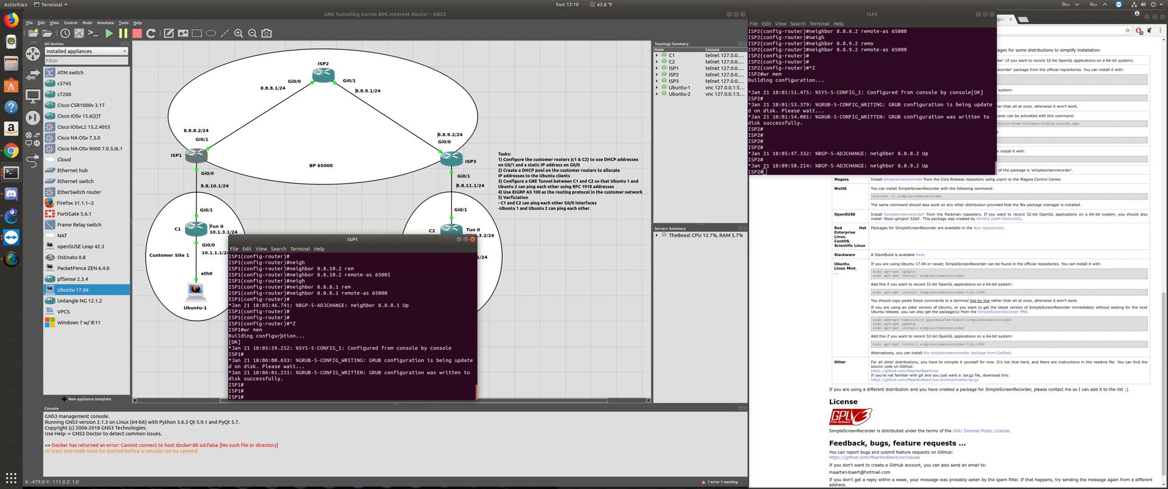
pyautogui.write('ping')
pyautogui.moveTo(399, 236); pyautogui.dragTo(641, 224)
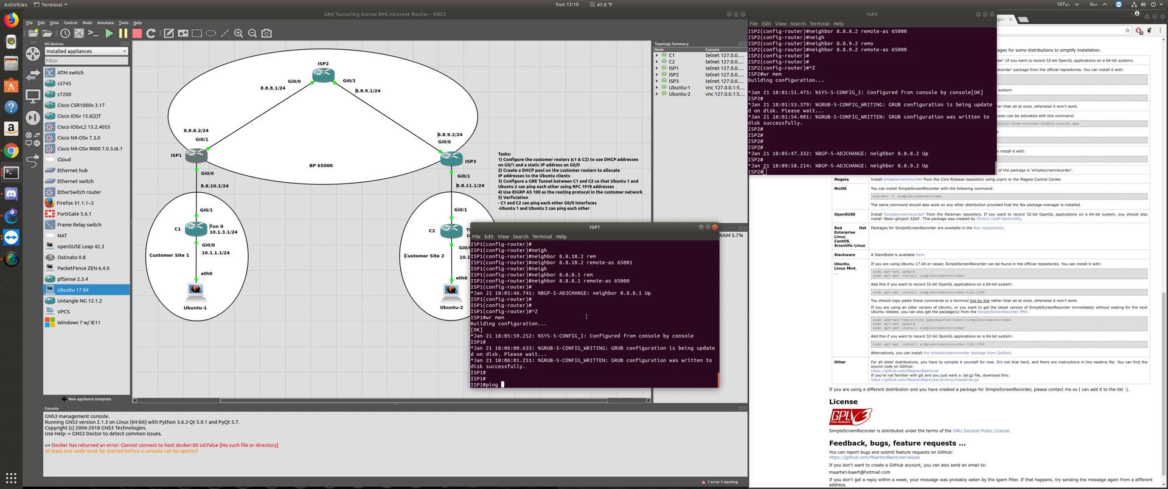
pyautogui.write('8.8.11.1')
pyautogui.press('Return')
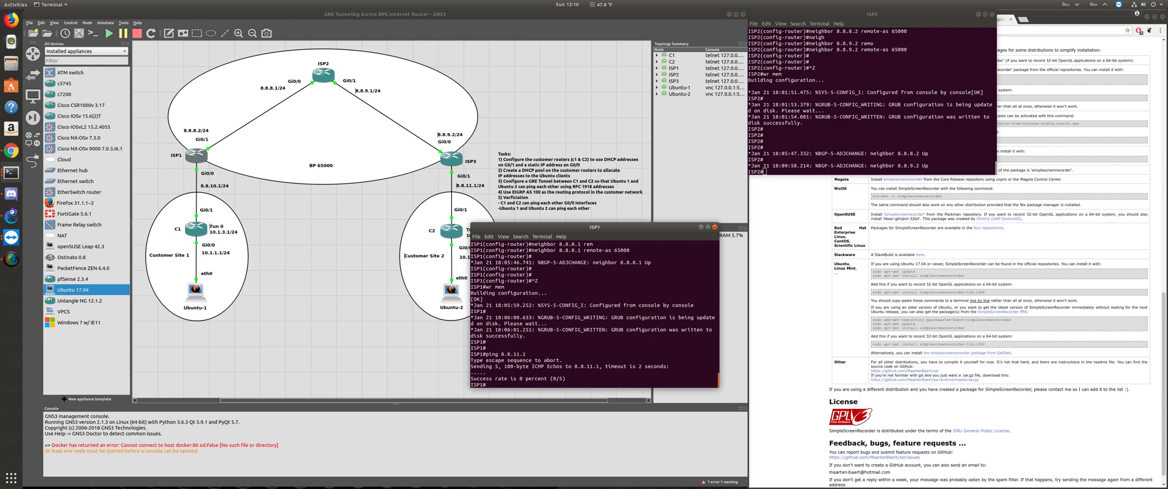
# Display ISP1's BGP neighbor details with a show ip bgp command and page through the output to the end.
pyautogui.press('Up')
pyautogui.press('BackSpace')
pyautogui.press('BackSpace')
pyautogui.press('BackSpace')
pyautogui.press('BackSpace')
pyautogui.press('BackSpace')
pyautogui.press('BackSpace')
pyautogui.press('BackSpace')
pyautogui.press('BackSpace')
pyautogui.press('BackSpace')
pyautogui.press('BackSpace')
pyautogui.press('BackSpace')
pyautogui.press('BackSpace')
pyautogui.press('BackSpace')
pyautogui.write('sh ip bgp')
pyautogui.press('Tab')
pyautogui.write('nt')
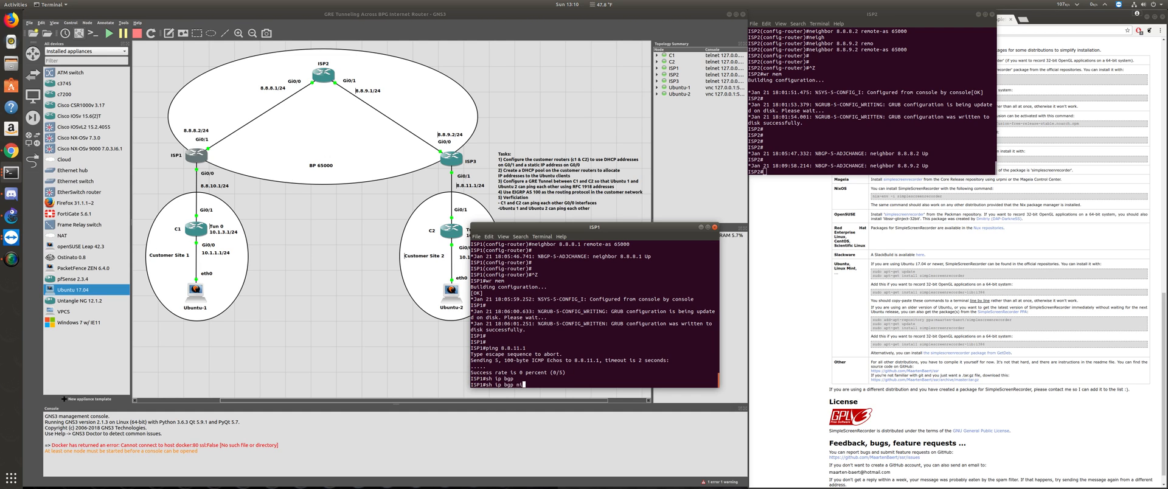
pyautogui.write('u cli')
pyautogui.press('Return')
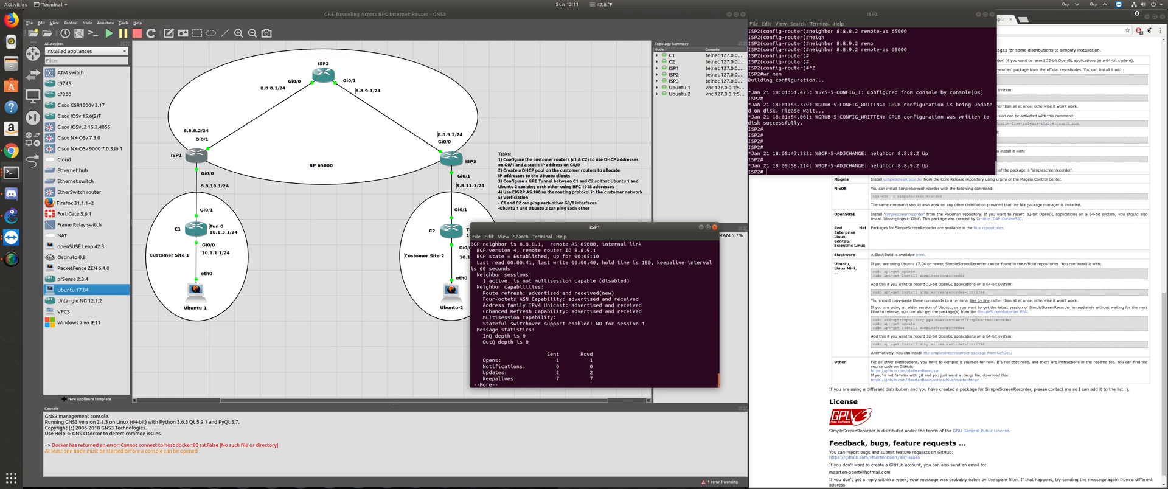
pyautogui.press('space')
pyautogui.press('space')
pyautogui.press('space')
pyautogui.press('space')
pyautogui.press('space')
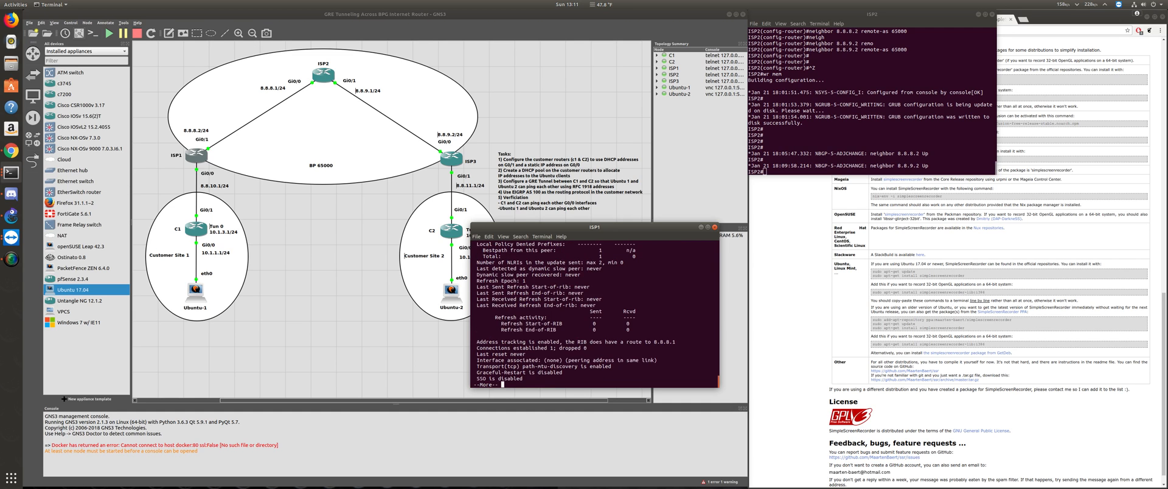
pyautogui.press('space')
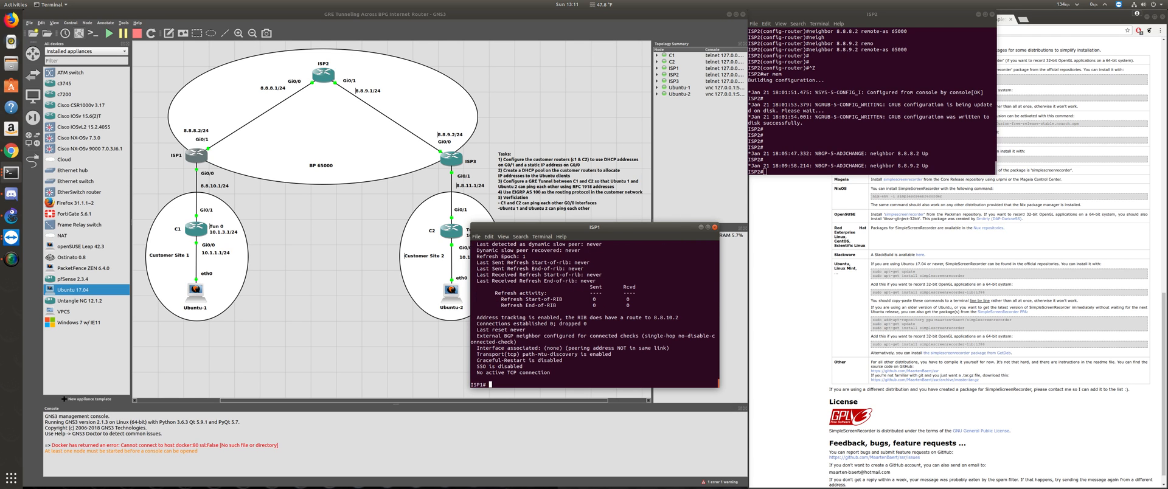
# Display ISP1's routing table with sh ip route and move the console window clear of the topology's task notes.
pyautogui.press('space')
pyautogui.press('Return')
pyautogui.write('sh ip r')
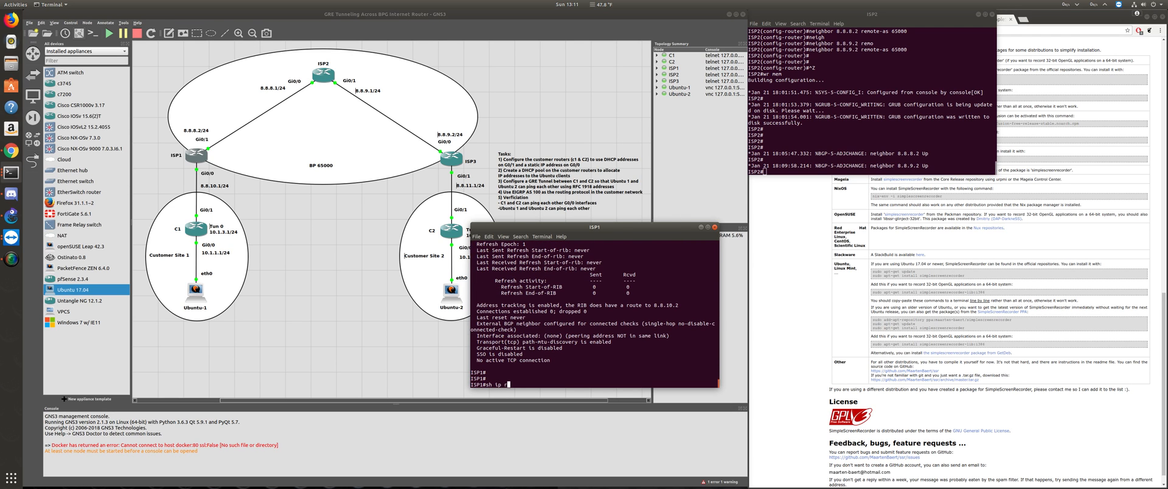
pyautogui.write('poute')
pyautogui.press('Return')
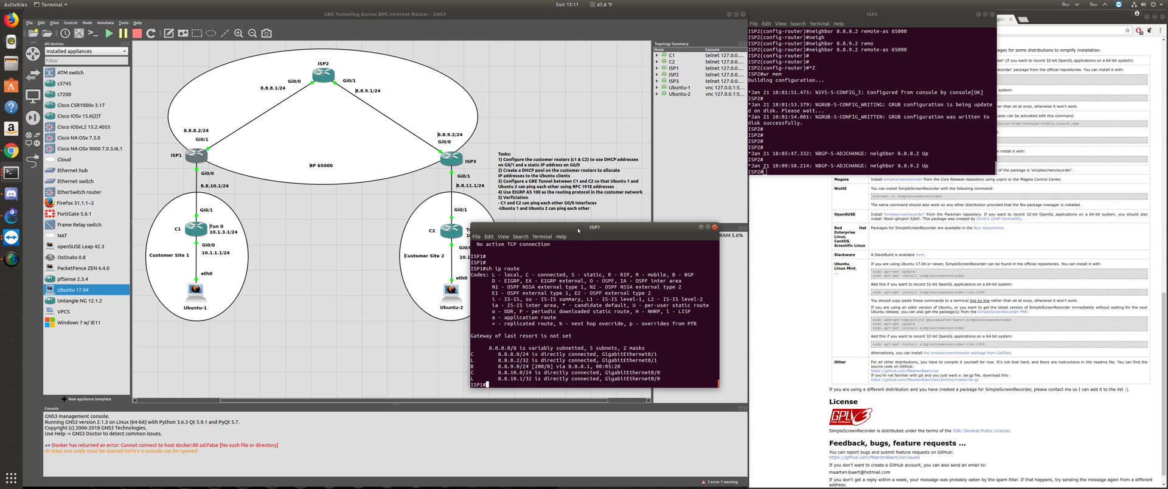
pyautogui.moveTo(578, 231); pyautogui.dragTo(349, 171)
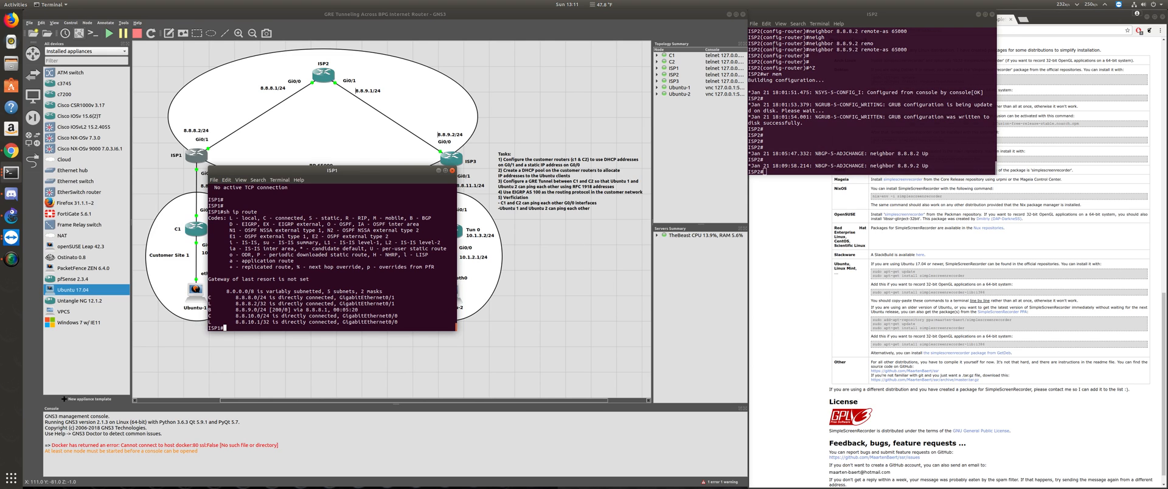
# Bring ISP3's open console to the front and list its interfaces and addresses with sh ip int brief.
pyautogui.click(7, 175)
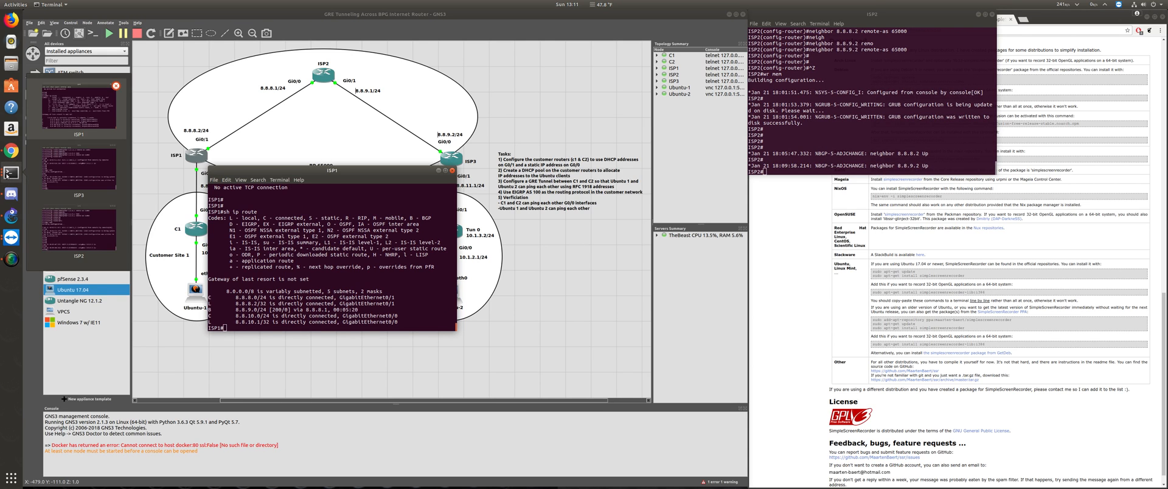
pyautogui.click(79, 230)
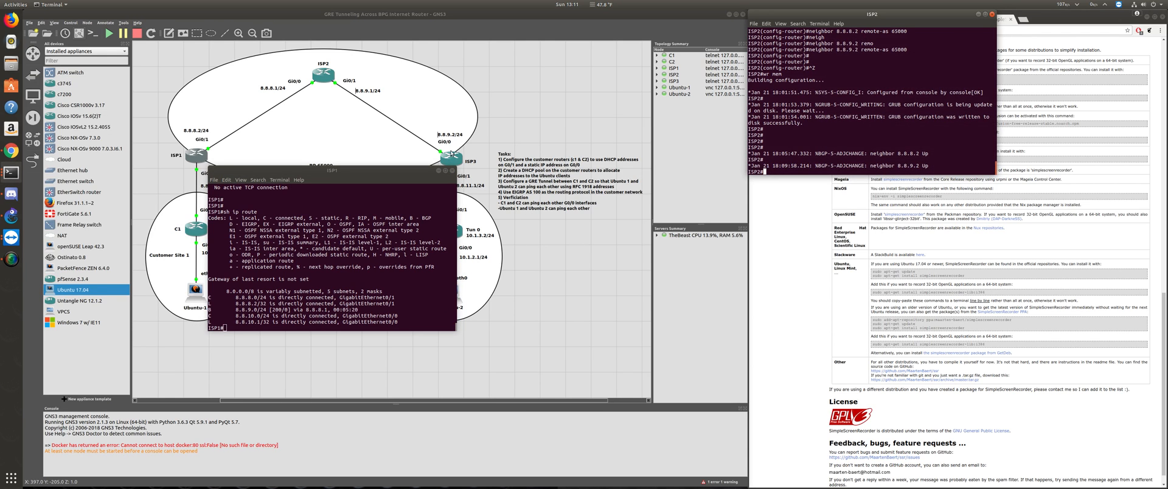
pyautogui.click(11, 173)
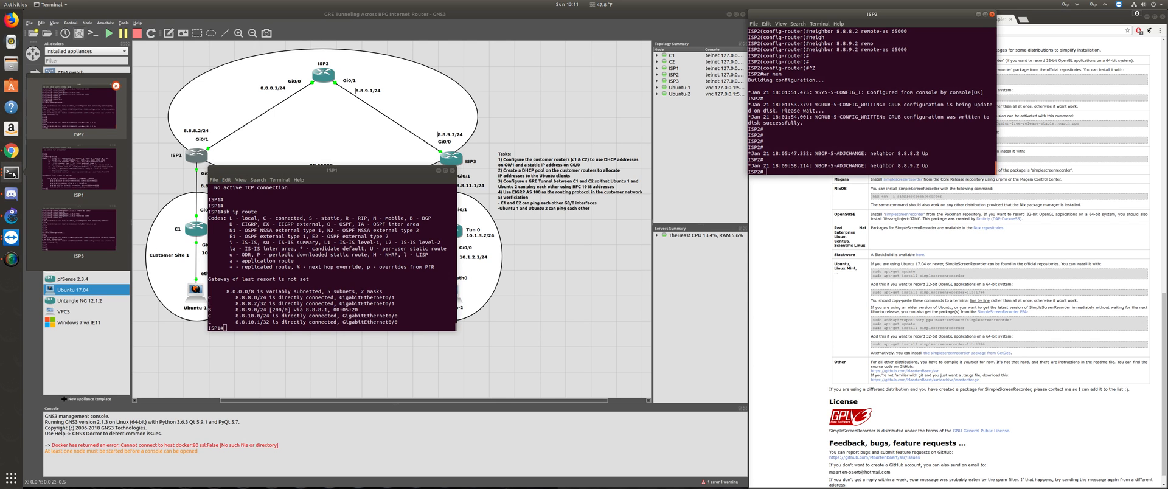
pyautogui.click(67, 220)
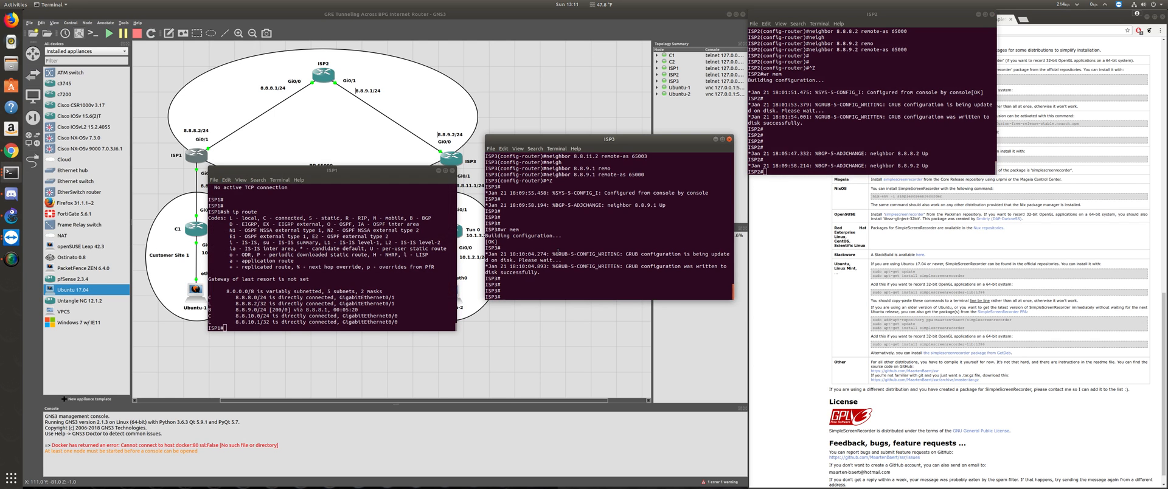
pyautogui.write('sh ip int brief')
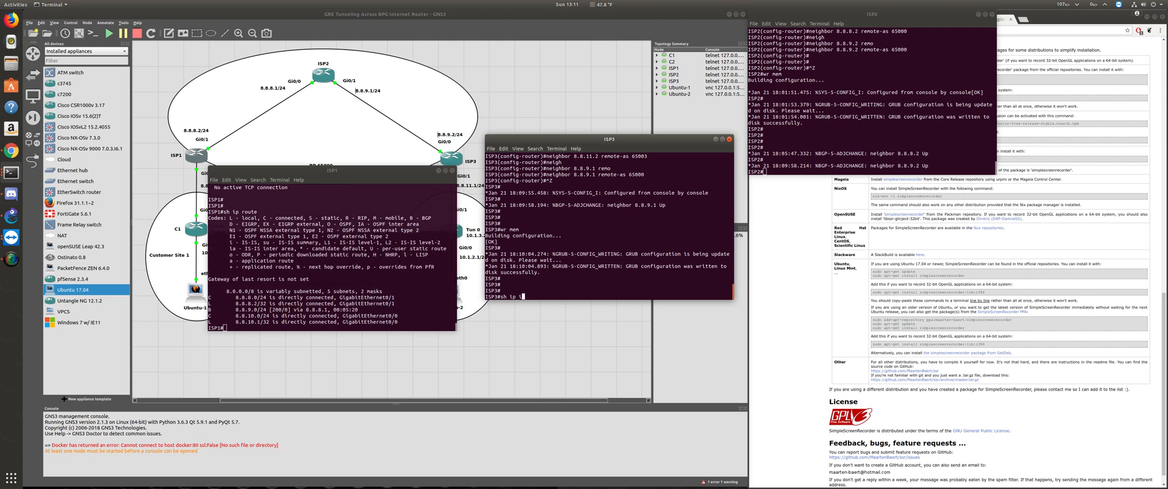
pyautogui.press('Return')
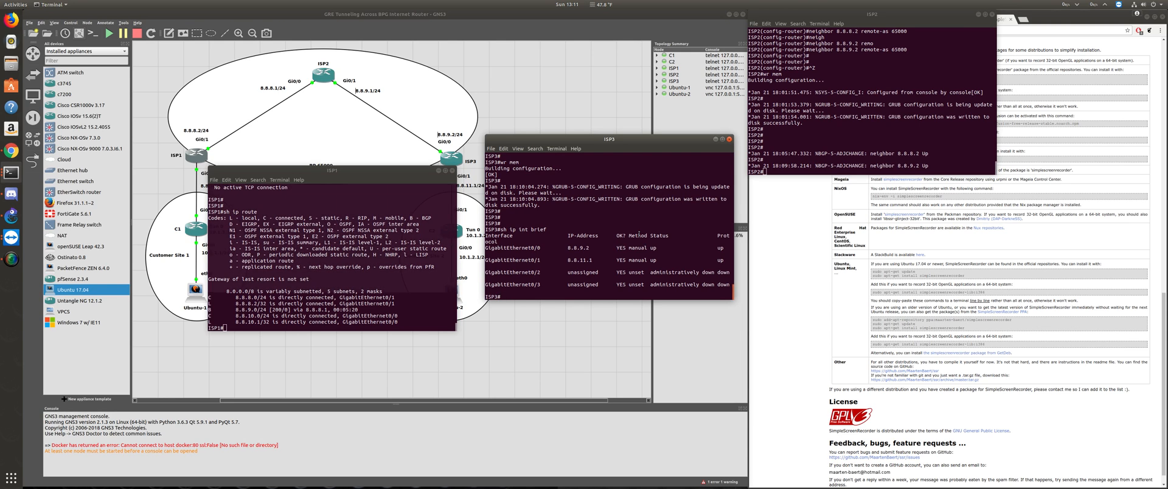
# Display only the BGP part of ISP3's running configuration with sh run | section bgp.
pyautogui.scroll(10, 287, 272)
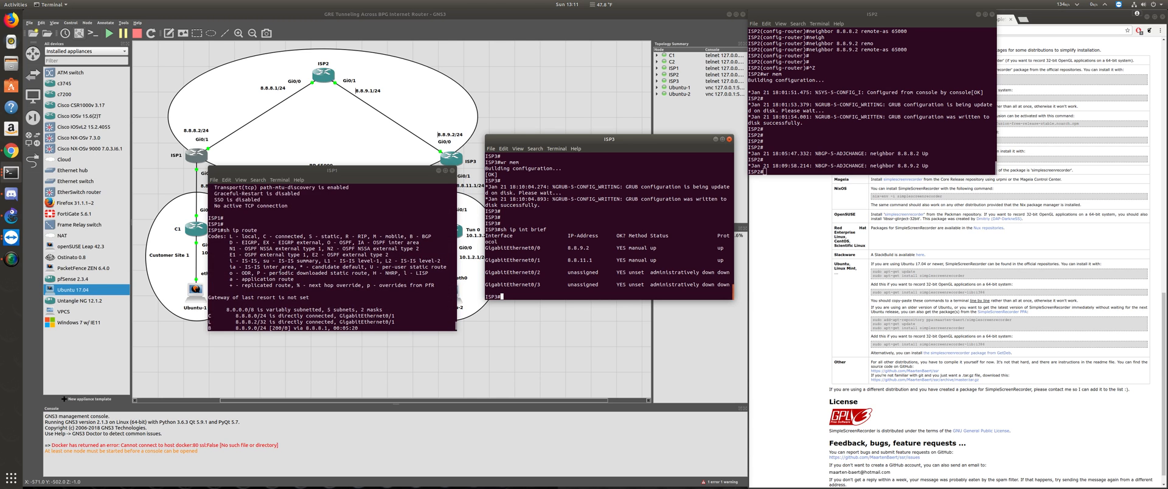
pyautogui.scroll(10, 280, 272)
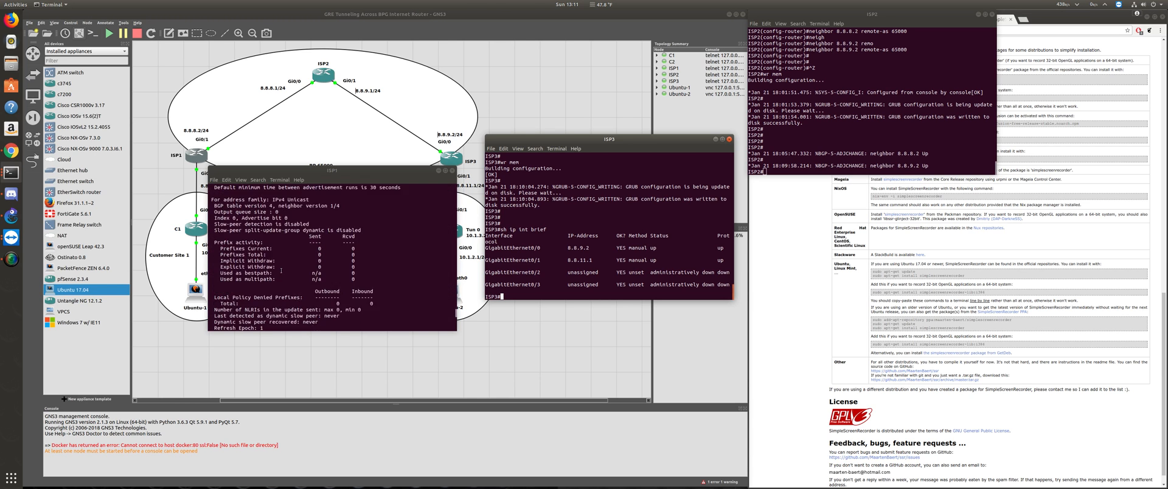
pyautogui.scroll(-20, 281, 273)
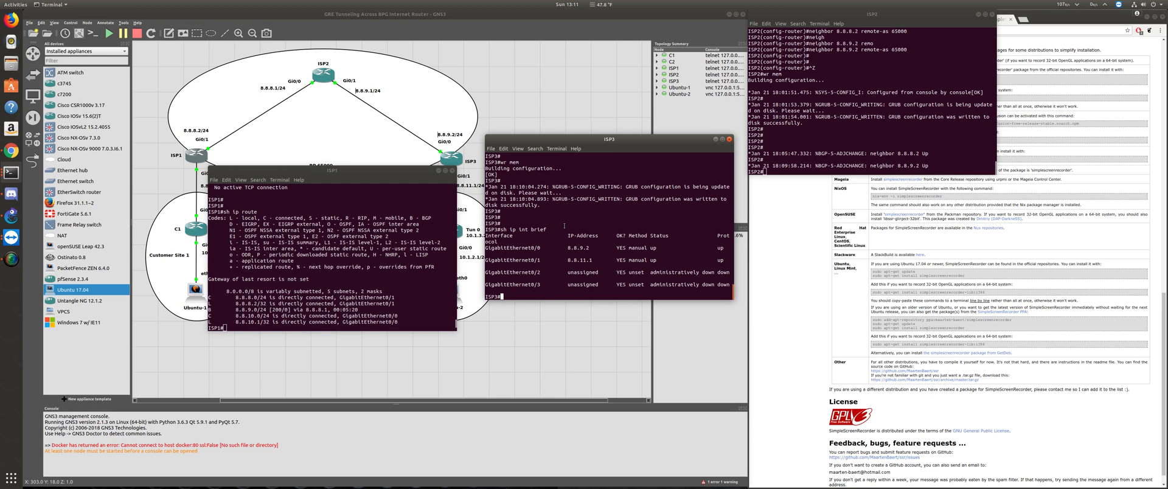
pyautogui.press('Return')
pyautogui.press('Return')
pyautogui.press('Return')
pyautogui.write('sh run')
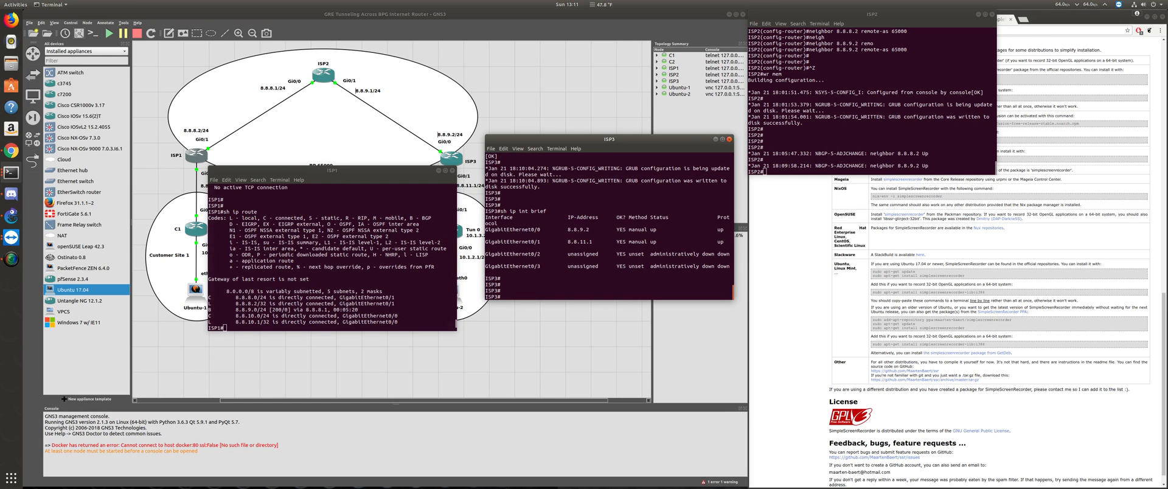
pyautogui.write(' | sec')
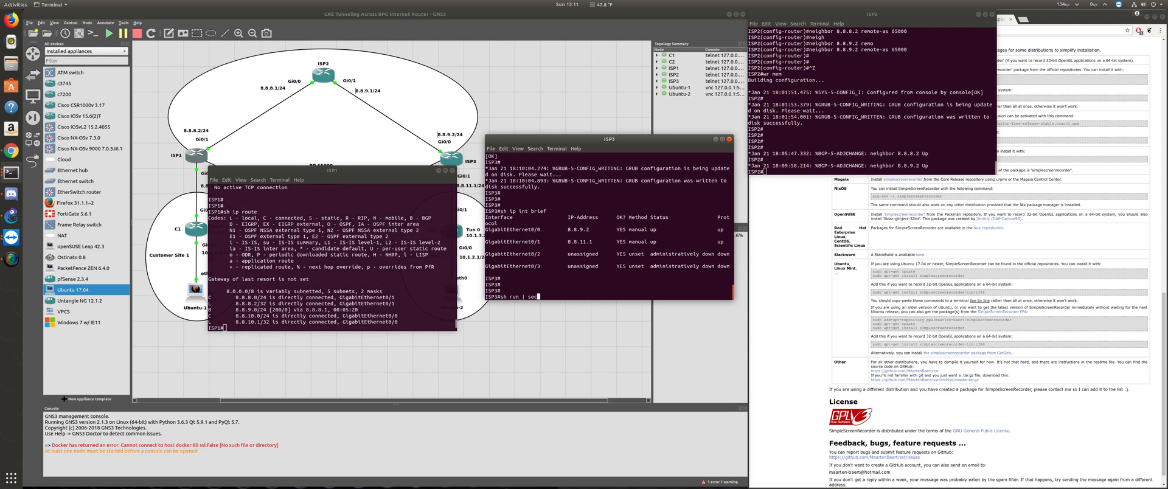
pyautogui.write('tion bgp')
pyautogui.press('Return')
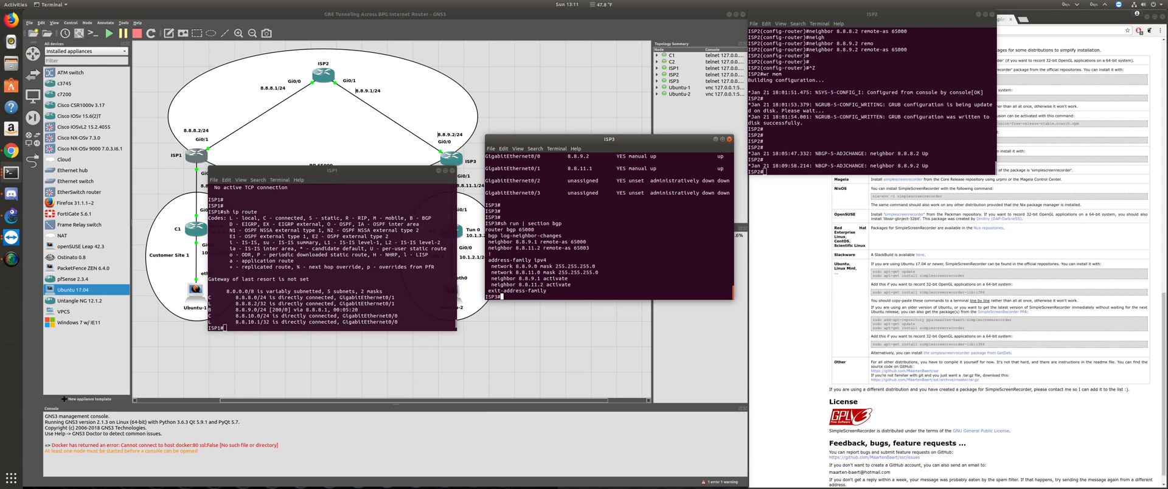
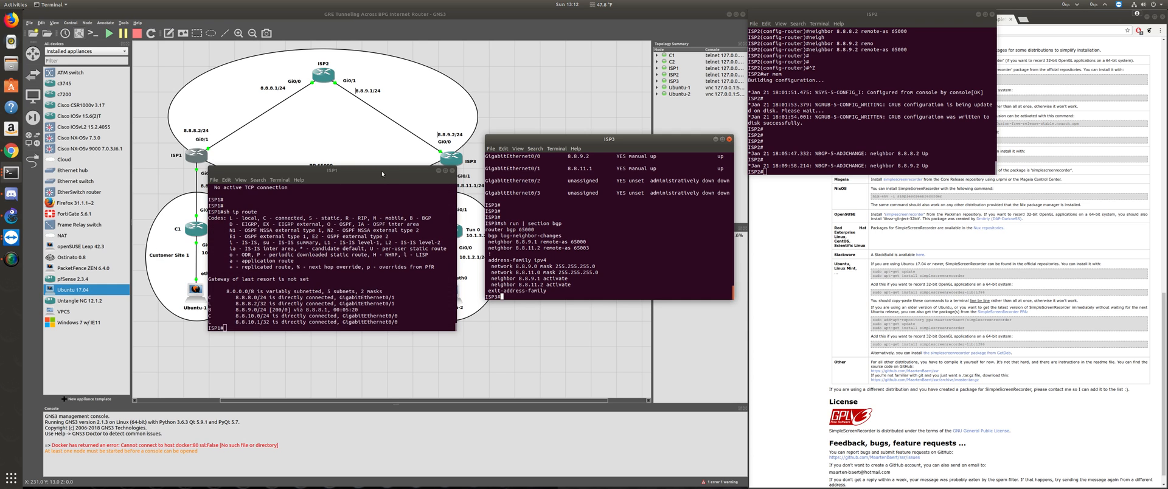
# Arrange the ISP1, ISP3 and ISP2 console windows side by side so that none overlap.
pyautogui.moveTo(382, 173); pyautogui.dragTo(313, 171)
pyautogui.moveTo(633, 139); pyautogui.dragTo(639, 167)
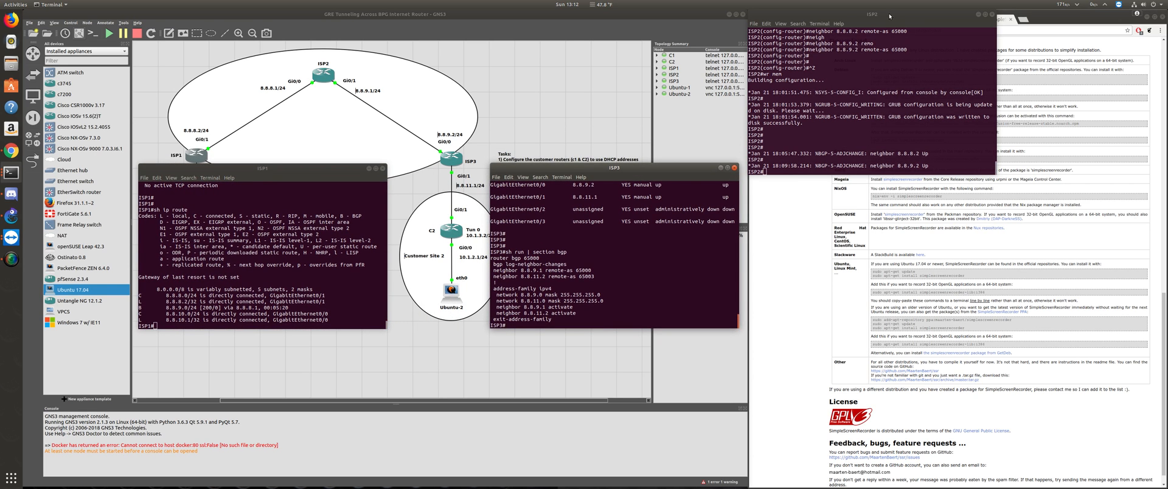
pyautogui.moveTo(890, 17); pyautogui.dragTo(905, 173)
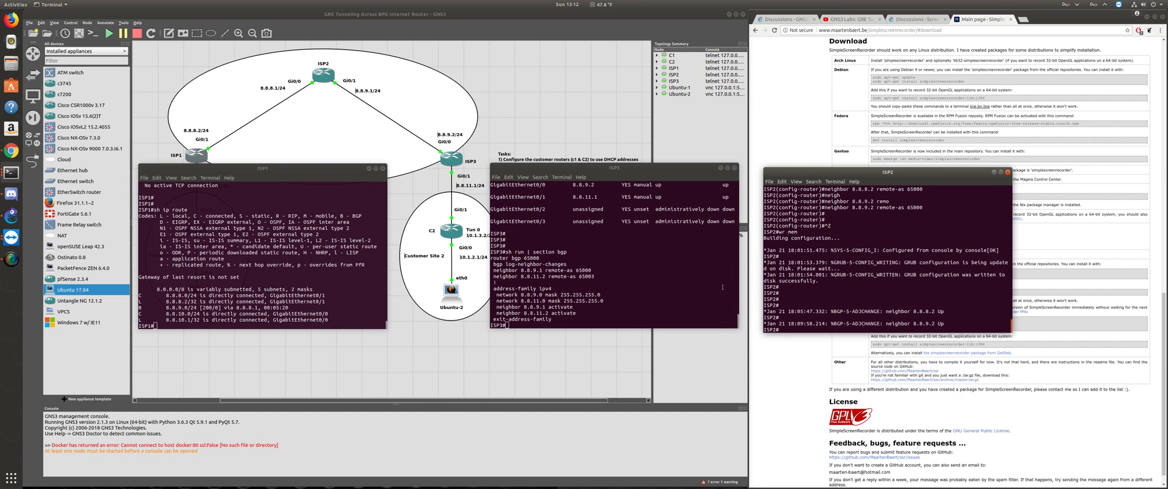
# Enter configuration mode on ISP1 and try the static route command ip route 0.0.0.0 8.8.8.1 without a mask.
pyautogui.click(344, 291)
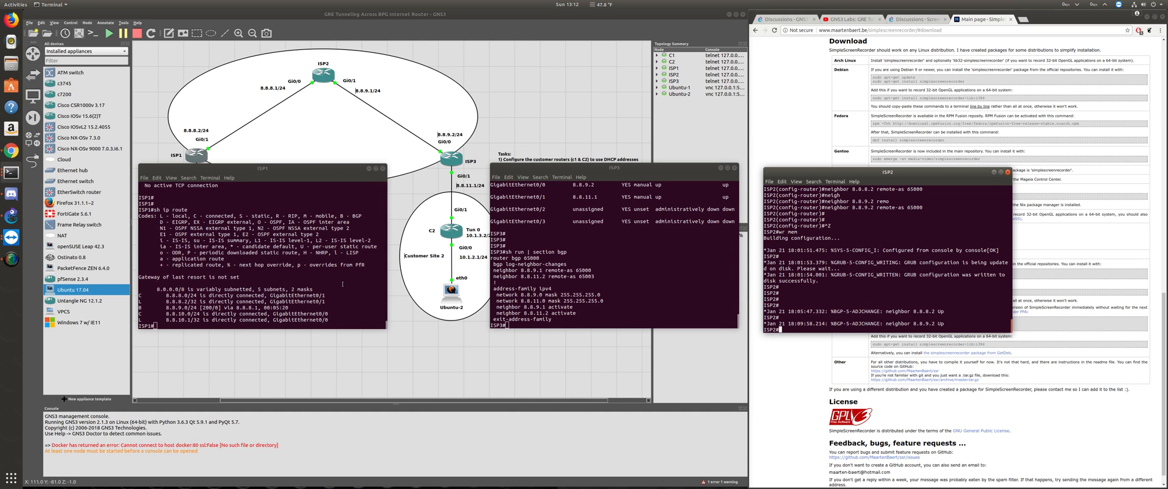
pyautogui.press('Return')
pyautogui.press('Return')
pyautogui.press('Return')
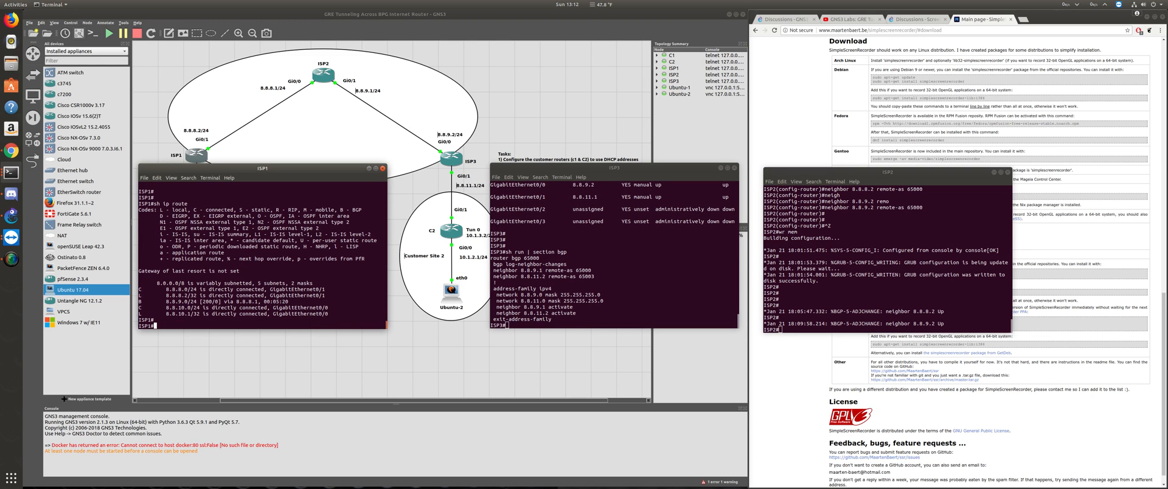
pyautogui.write('conf t')
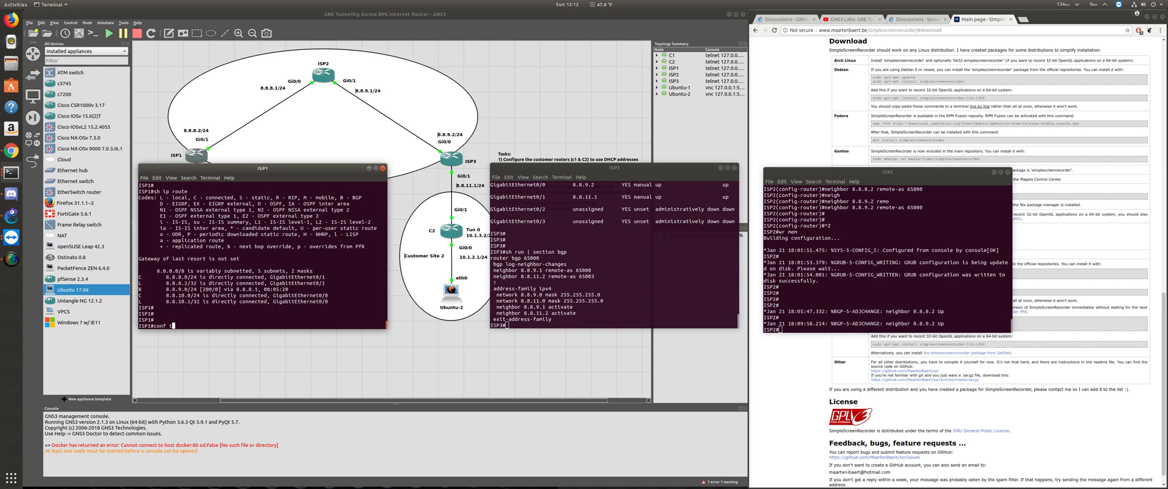
pyautogui.press('Return')
pyautogui.write('ip route')
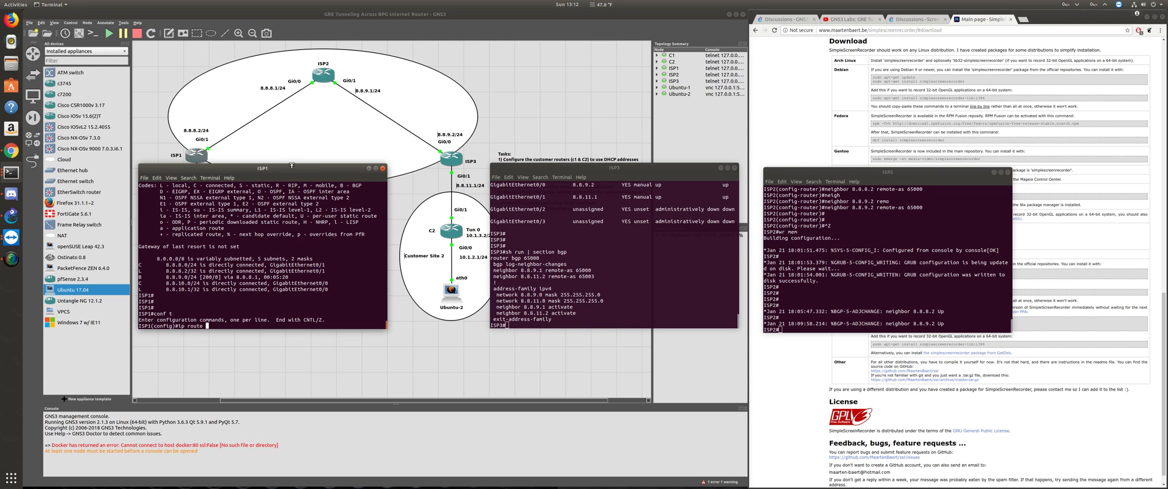
pyautogui.moveTo(292, 169); pyautogui.dragTo(357, 190)
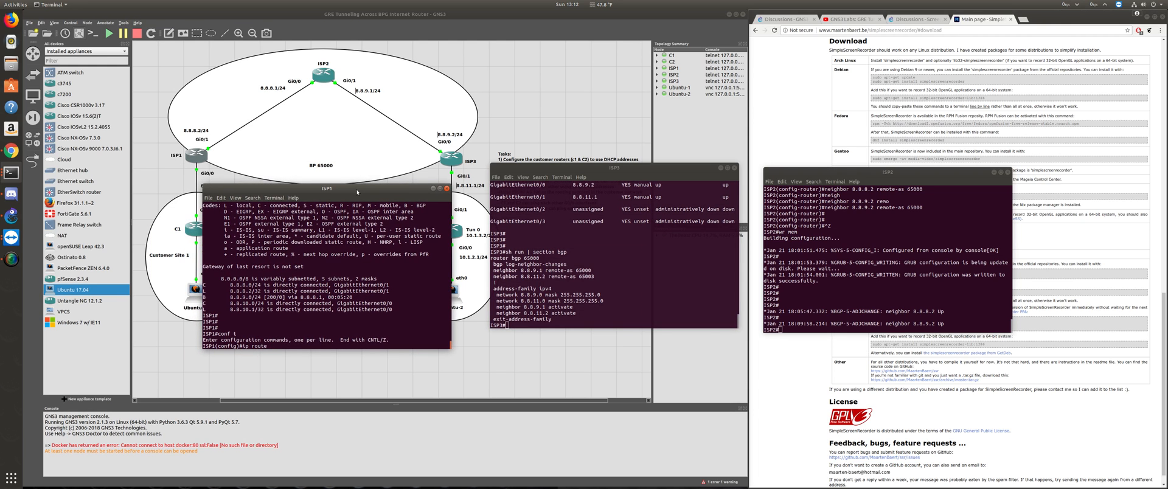
pyautogui.write('0.0.0.0')
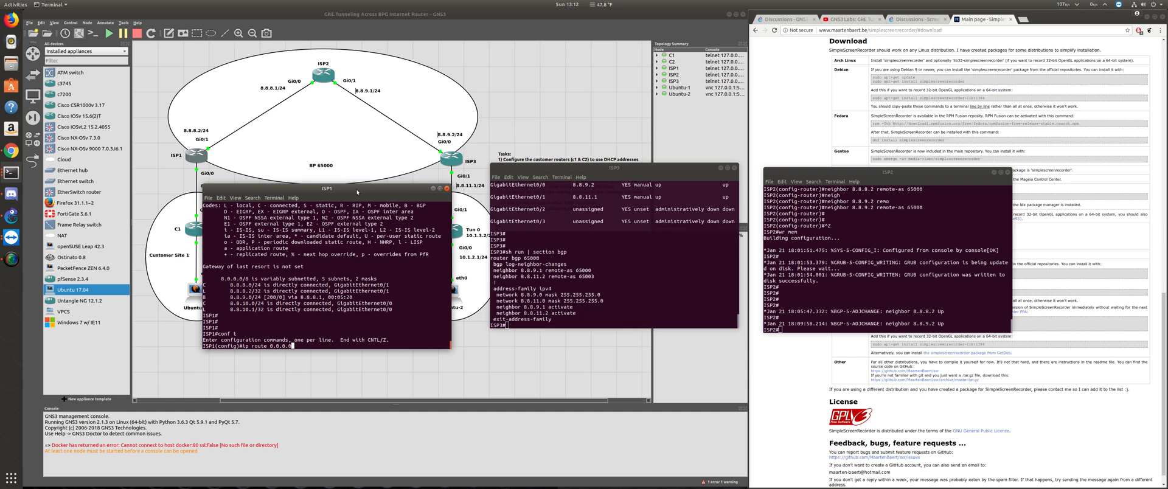
pyautogui.write(' 0.8.8.1')
pyautogui.press('Return')
# Add ISP1's default route with ip route 0.0.0.0 0.0.0.0 8.8.8.1 and leave configuration mode.
pyautogui.press('Up')
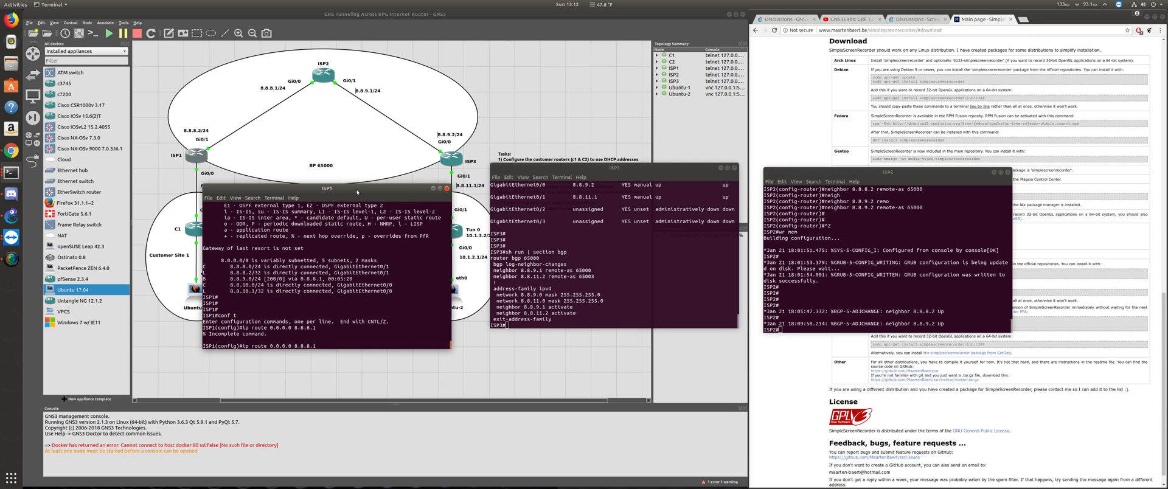
pyautogui.press('BackSpace')
pyautogui.press('BackSpace')
pyautogui.press('BackSpace')
pyautogui.press('BackSpace')
pyautogui.press('BackSpace')
pyautogui.press('BackSpace')
pyautogui.press('BackSpace')
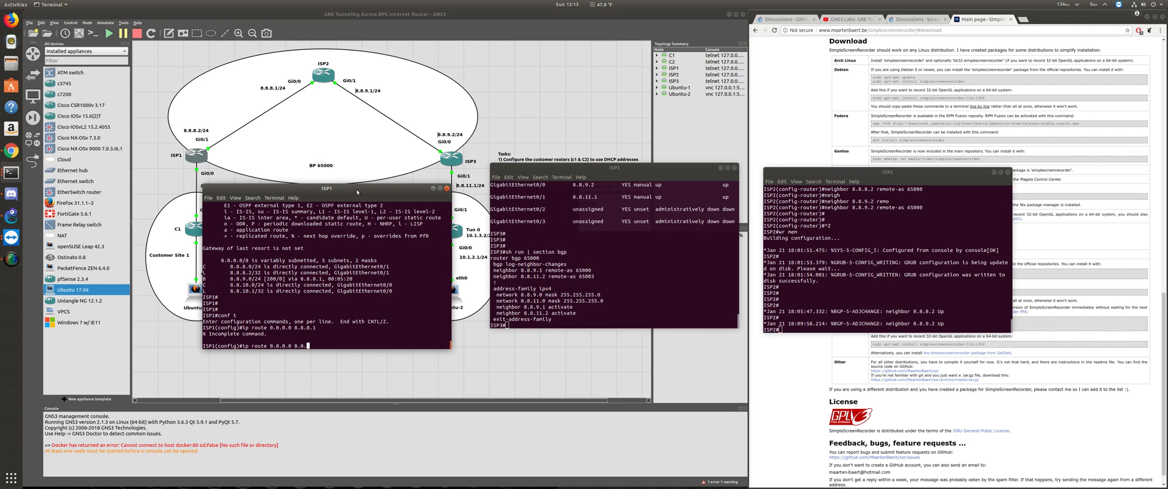
pyautogui.write('0.0.0.0 ')
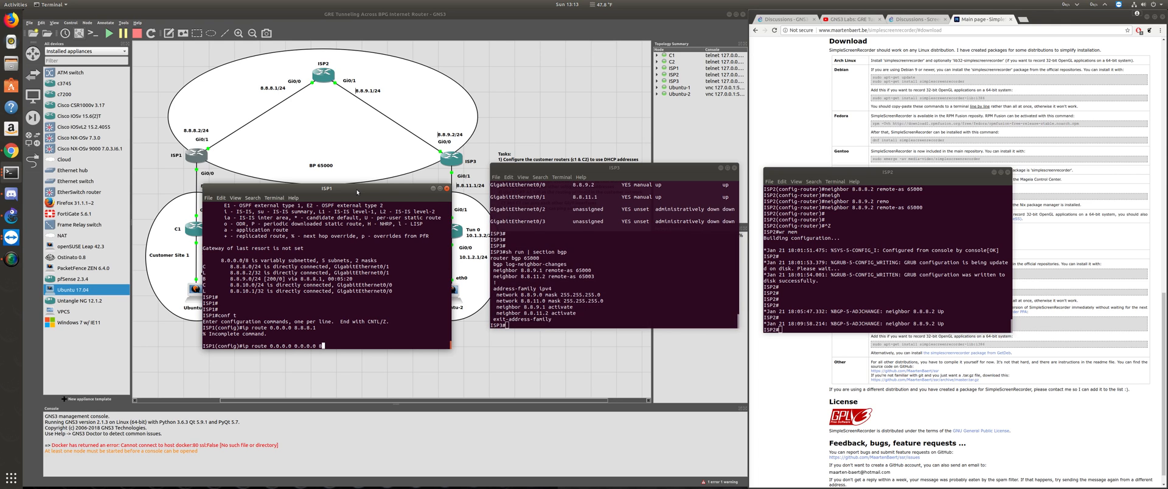
pyautogui.write('8.8.8.1')
pyautogui.press('Return')
pyautogui.hotkey('ctrl', 'z')
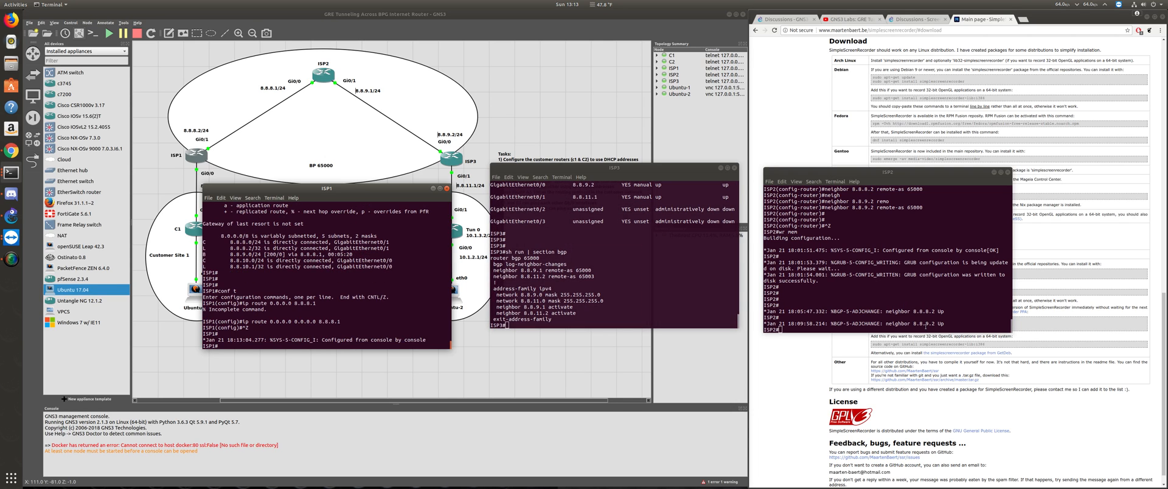
# Enter configuration mode on ISP3 and add its default route with ip route 0.0.0.0 0.0.0.0 8.8.9.1.
pyautogui.click(689, 294)
pyautogui.write('conf t')
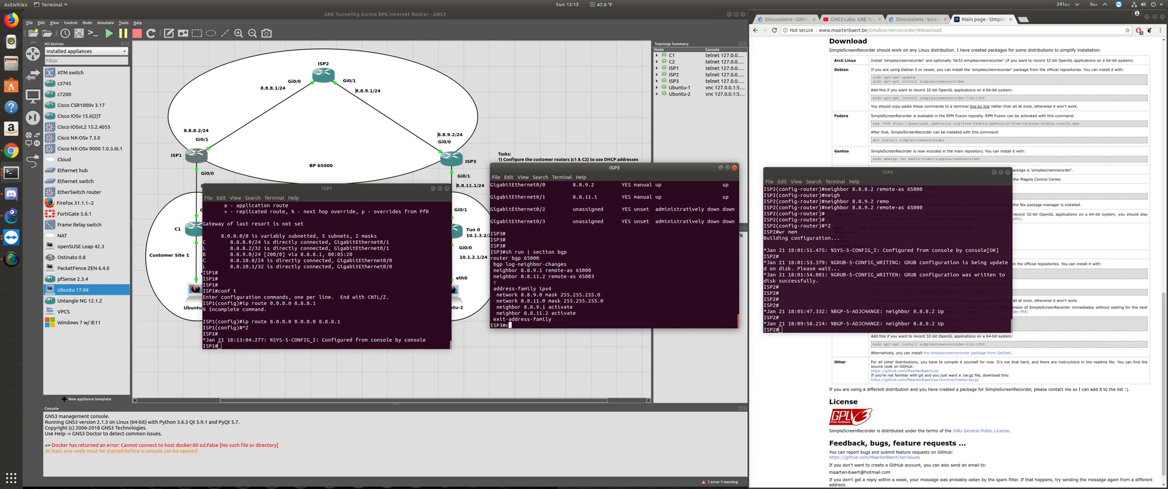
pyautogui.press('Return')
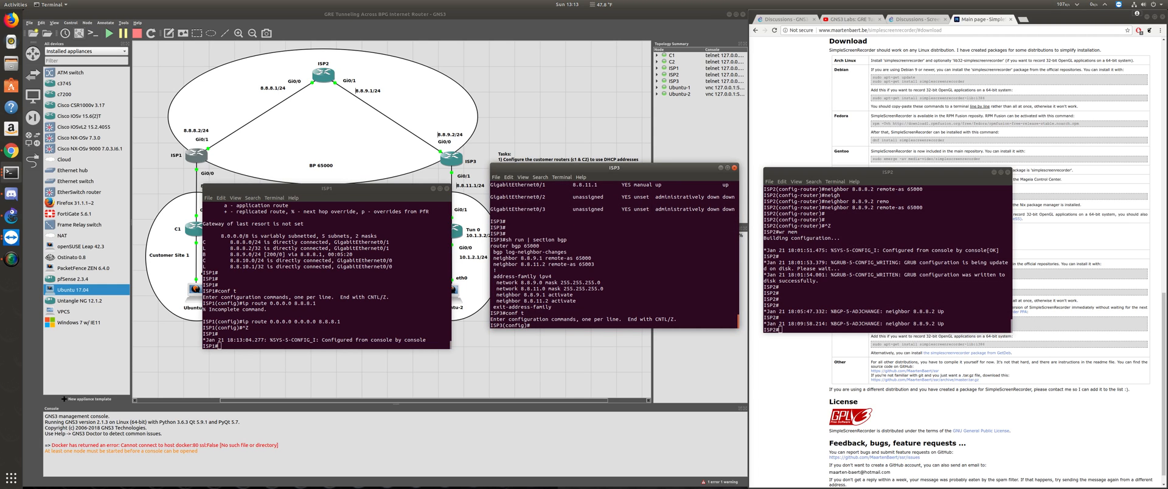
pyautogui.write('ip route 0.0.0.0 0.0.0.0 8.8.9.1')
pyautogui.press('Left')
pyautogui.press('Left')
pyautogui.press('Left')
pyautogui.write('0.0.0.0')
pyautogui.press('Return')
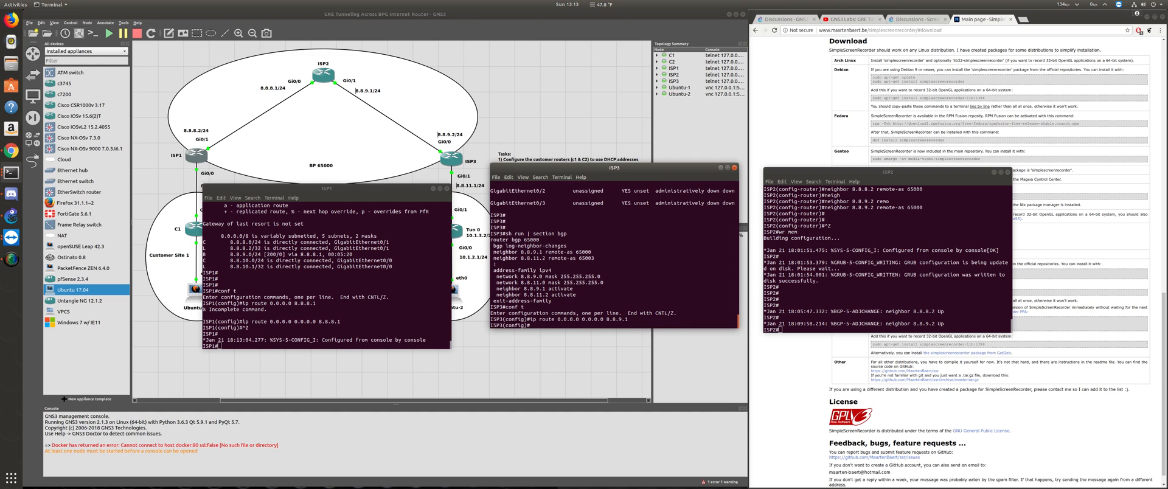
# Leave configuration mode on ISP3 and save the configurations of ISP3 and ISP1 with wr mem.
pyautogui.hotkey('ctrl', 'z')
pyautogui.write('wr mem')
pyautogui.press('Return')
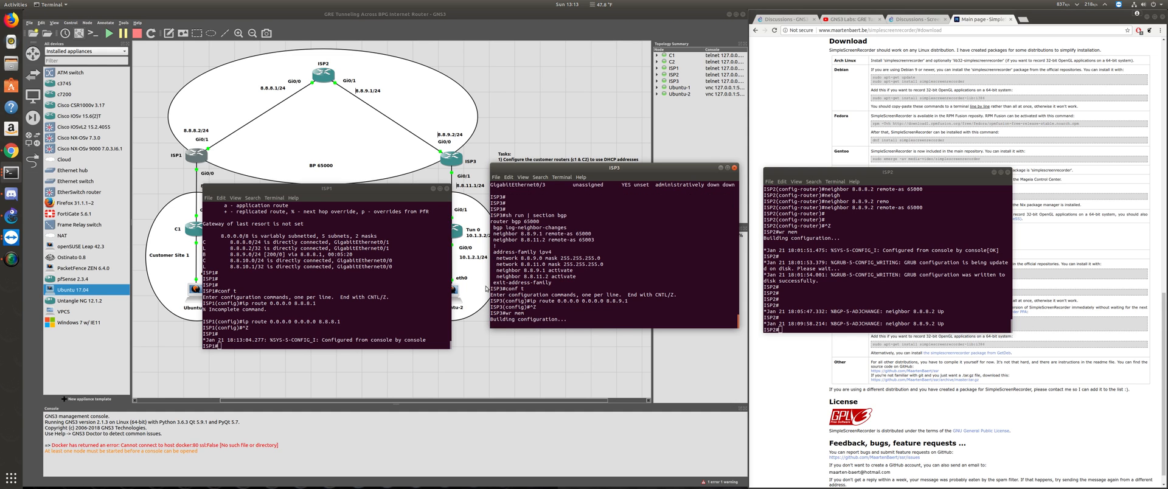
pyautogui.click(420, 304)
pyautogui.write('wr mem')
pyautogui.press('Return')
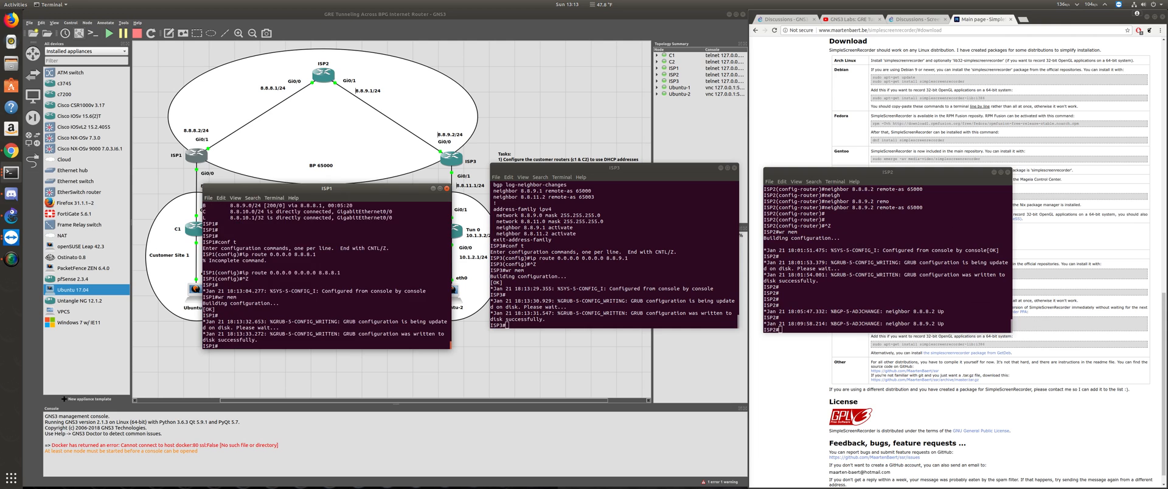
# Ping 8.8.11.1 from ISP1 again by recalling the earlier ping command in place of conf t.
pyautogui.press('Return')
pyautogui.press('Return')
pyautogui.press('Return')
pyautogui.press('Return')
pyautogui.press('Return')
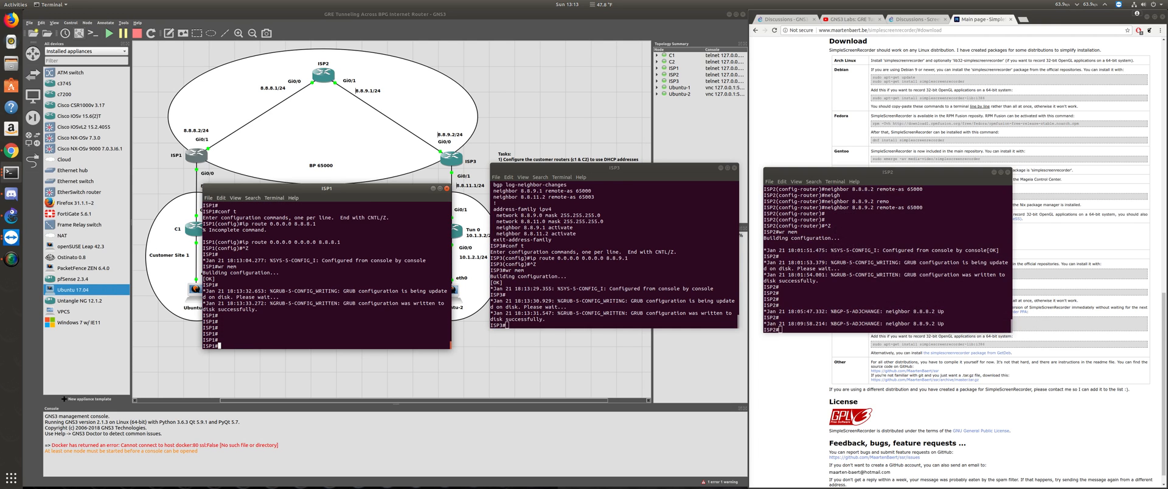
pyautogui.press('Return')
pyautogui.write('conf t')
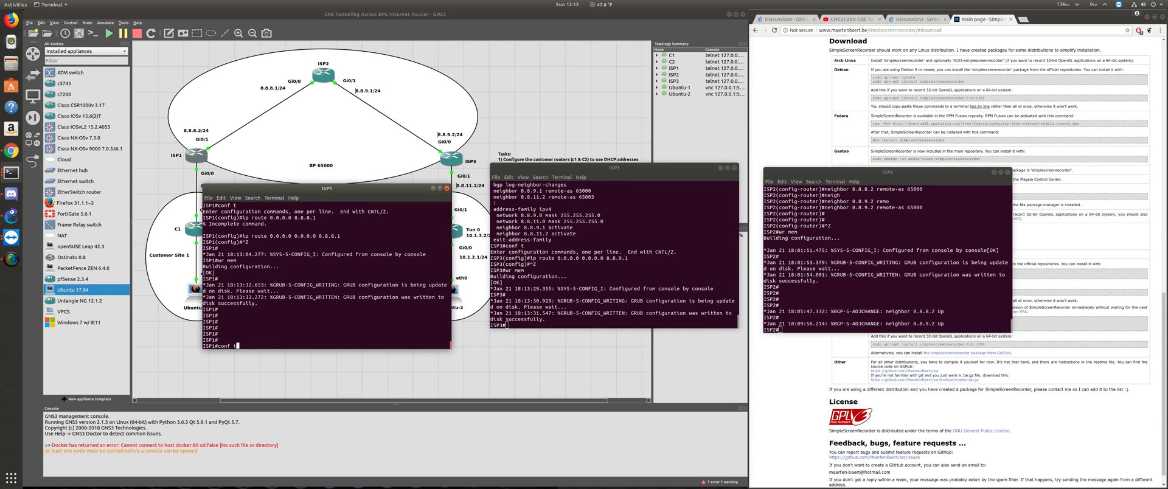
pyautogui.press('Up')
pyautogui.press('Up')
pyautogui.press('Up')
pyautogui.press('Return')
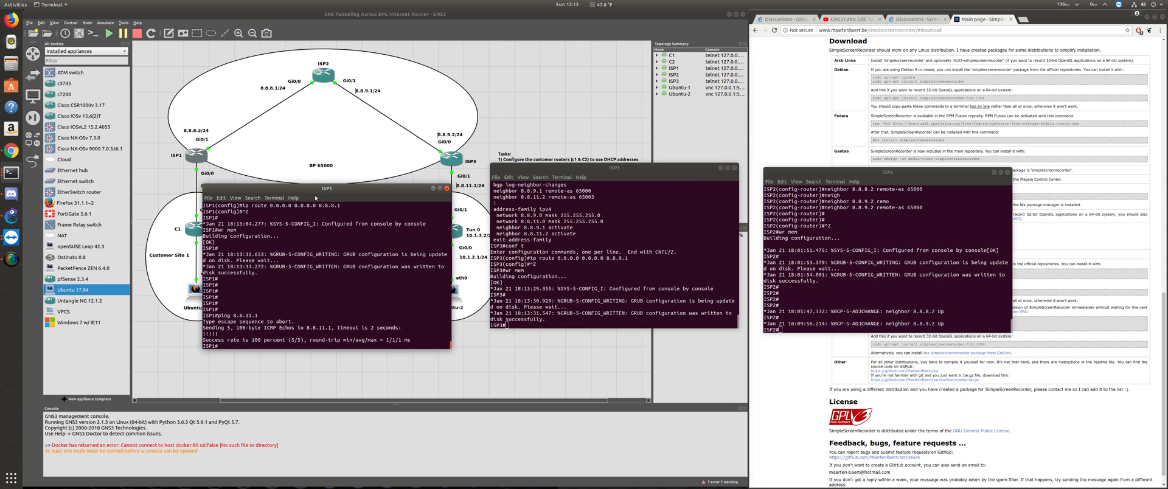
# Move ISP1's console lower to uncover the ISP1 router in the topology and switch to ISP2's console at a fresh prompt.
pyautogui.moveTo(321, 189); pyautogui.dragTo(270, 210)
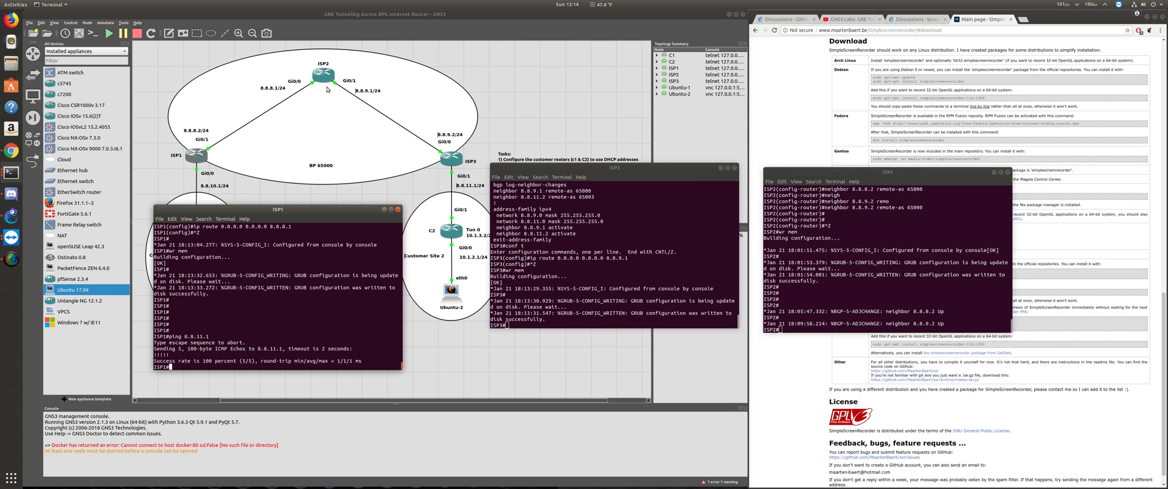
pyautogui.click(869, 245)
pyautogui.press('Return')
pyautogui.press('Return')
pyautogui.press('Return')
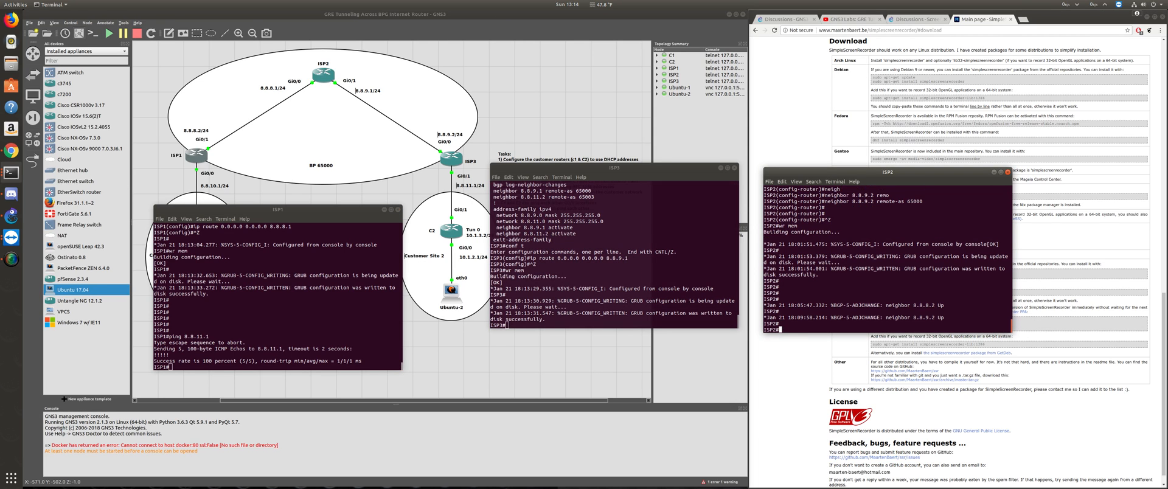
# Look up ISP2's route to 8.8.11.1 with sh ip route 8.8.11.1 and list its full routing table with sh ip route.
pyautogui.write('sh ip route ')
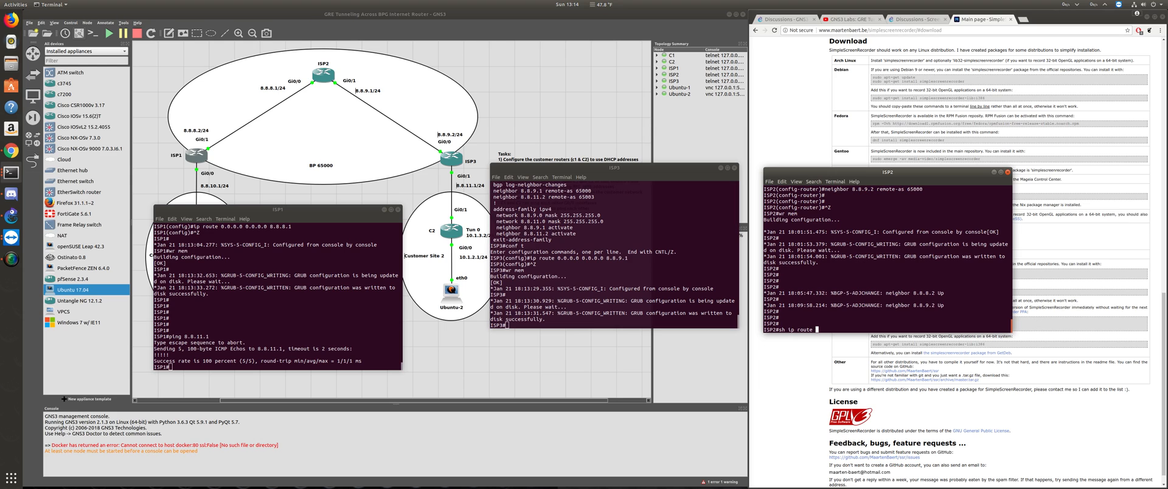
pyautogui.write('8.8.11.1')
pyautogui.press('Return')
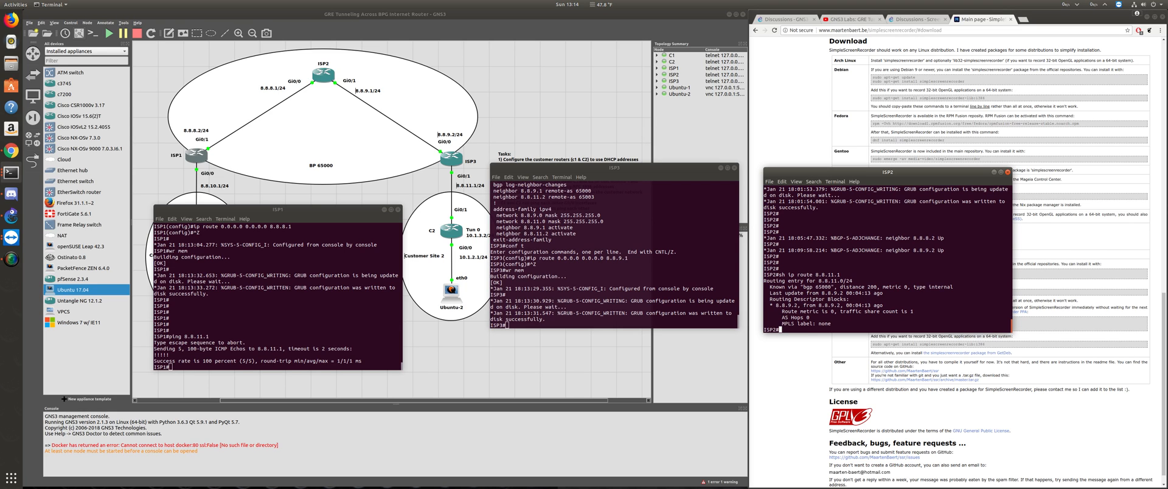
pyautogui.write('sh ip route')
pyautogui.press('Return')
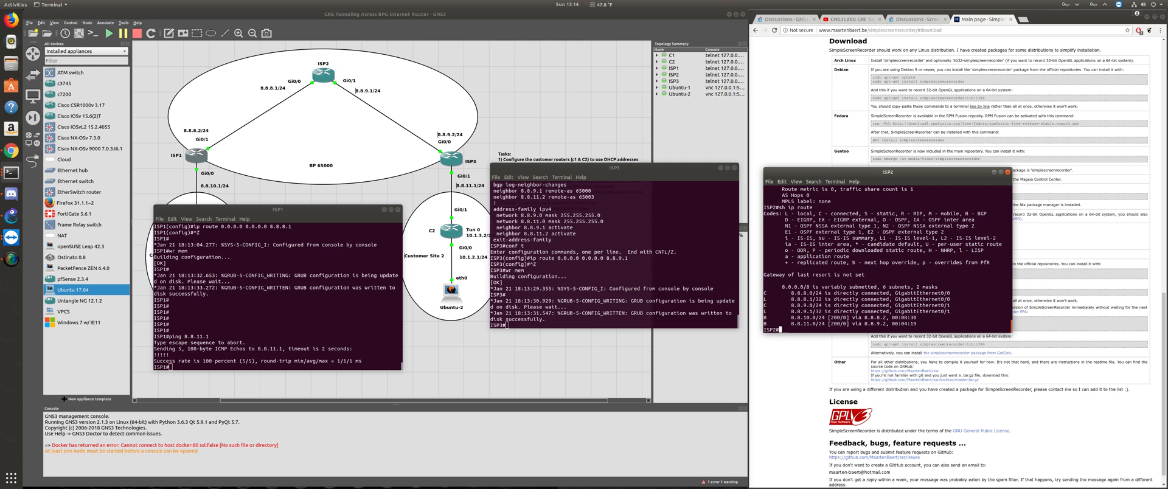
# Display ISP1's routing table with sh ip route and its BGP configuration with sh run | section bgp.
pyautogui.click(310, 339)
pyautogui.write('sh ip route')
pyautogui.press('Return')
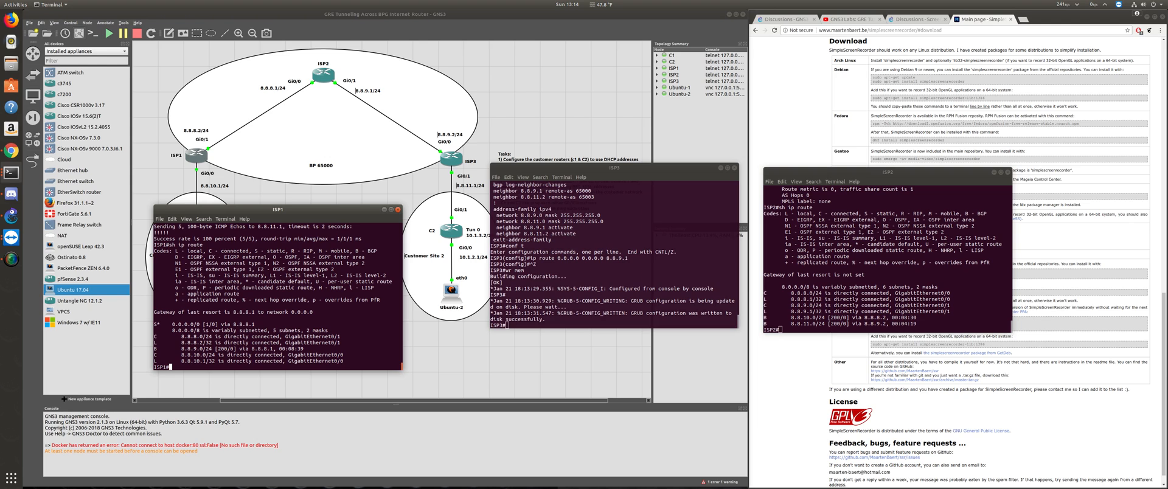
pyautogui.write('sh run | ')
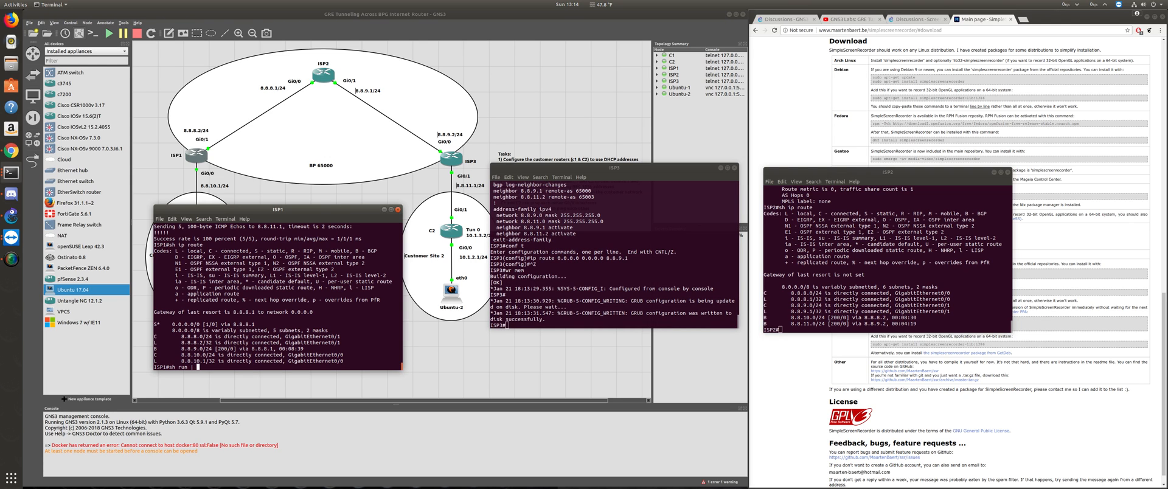
pyautogui.write('eection bgp')
pyautogui.press('Return')
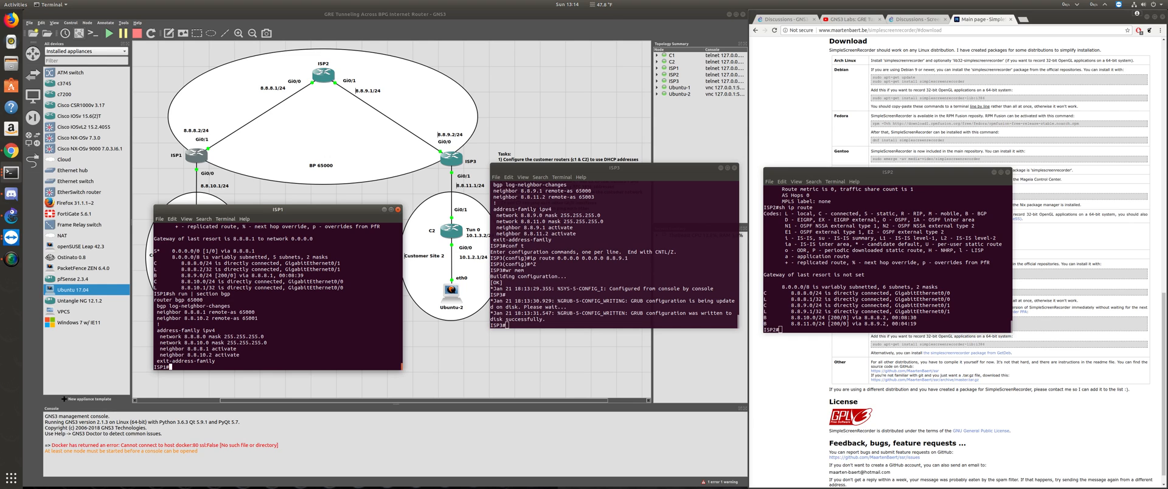
# Switch to ISP3's console and display its BGP configuration with sh run | section bgp.
pyautogui.click(599, 314)
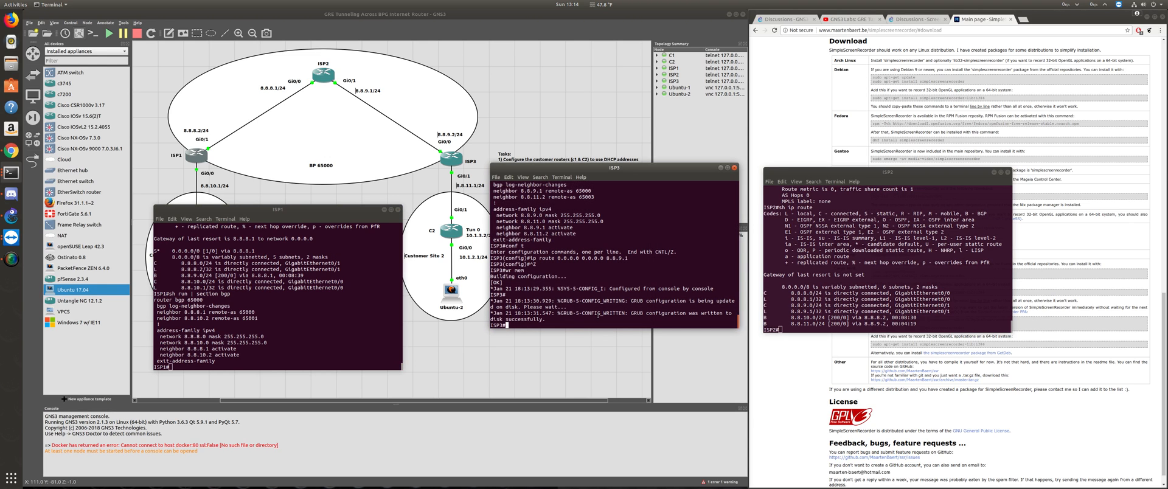
pyautogui.press('Return')
pyautogui.press('Return')
pyautogui.write('sh ru')
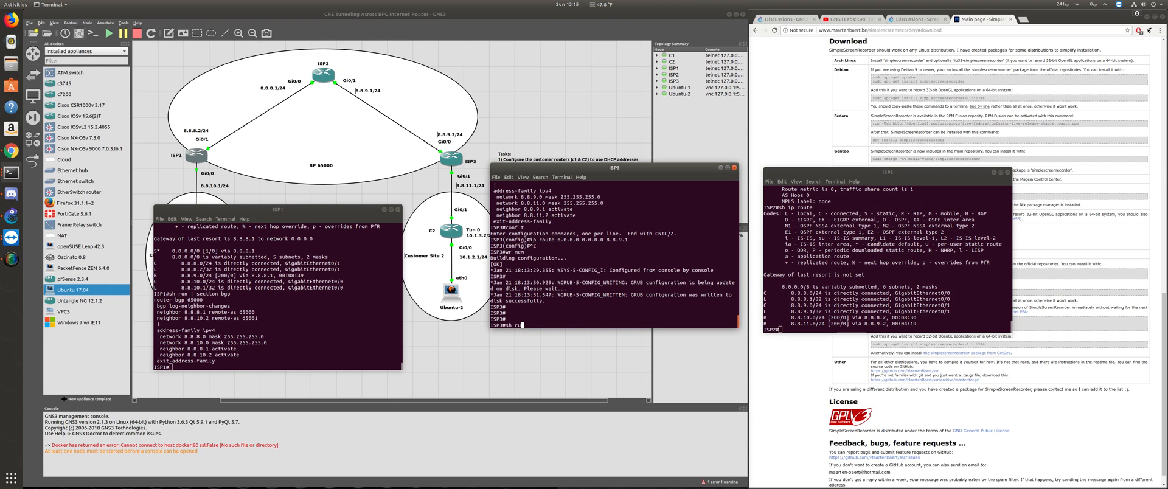
pyautogui.write('n | section nb')
pyautogui.press('BackSpace')
pyautogui.write('gp')
pyautogui.press('Return')
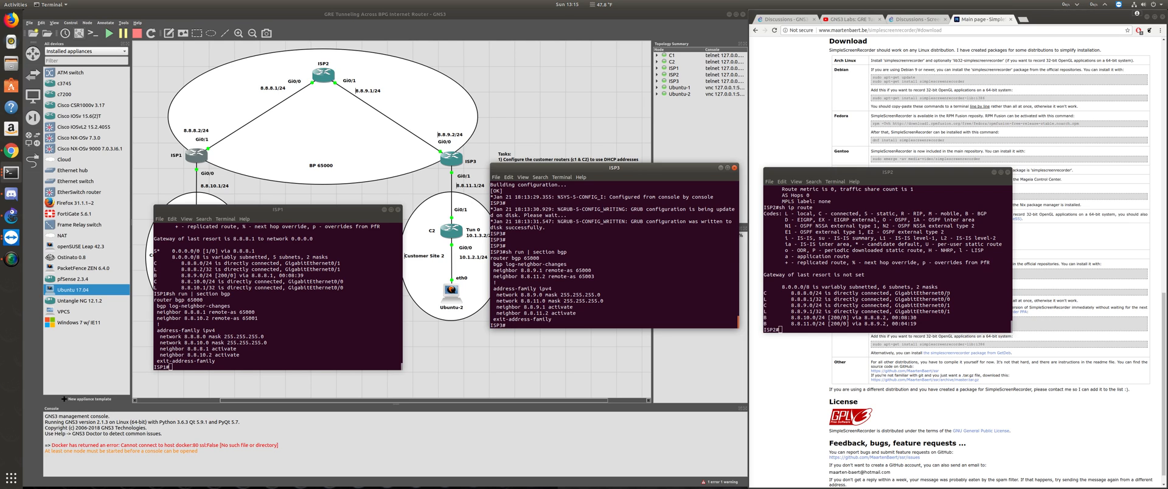
# Switch to ISP2's console and display its BGP configuration with sh run | section bgp at a fresh prompt.
pyautogui.click(948, 292)
pyautogui.press('Return')
pyautogui.press('Return')
pyautogui.press('Return')
pyautogui.write('sh')
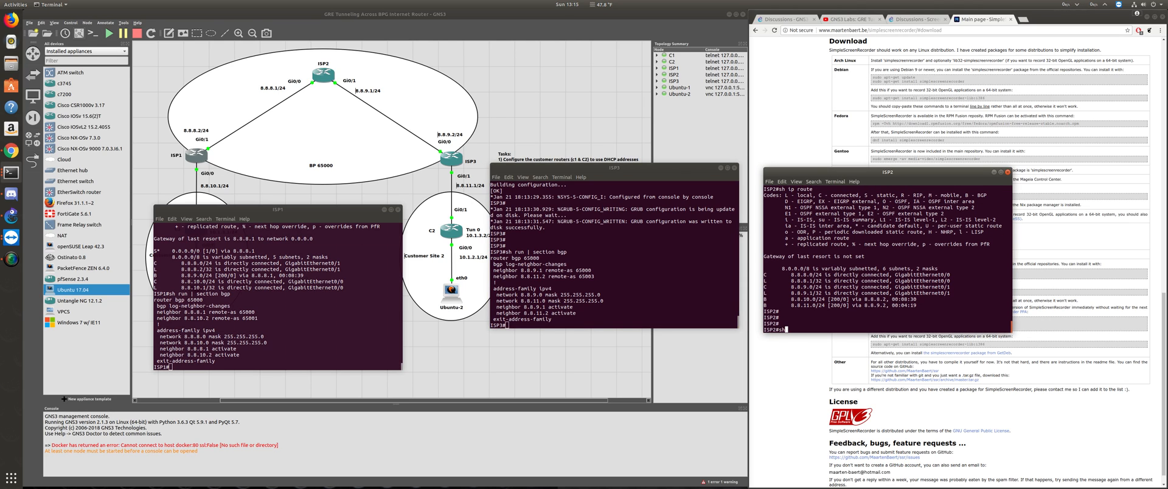
pyautogui.write(' run | section bgp')
pyautogui.press('Return')
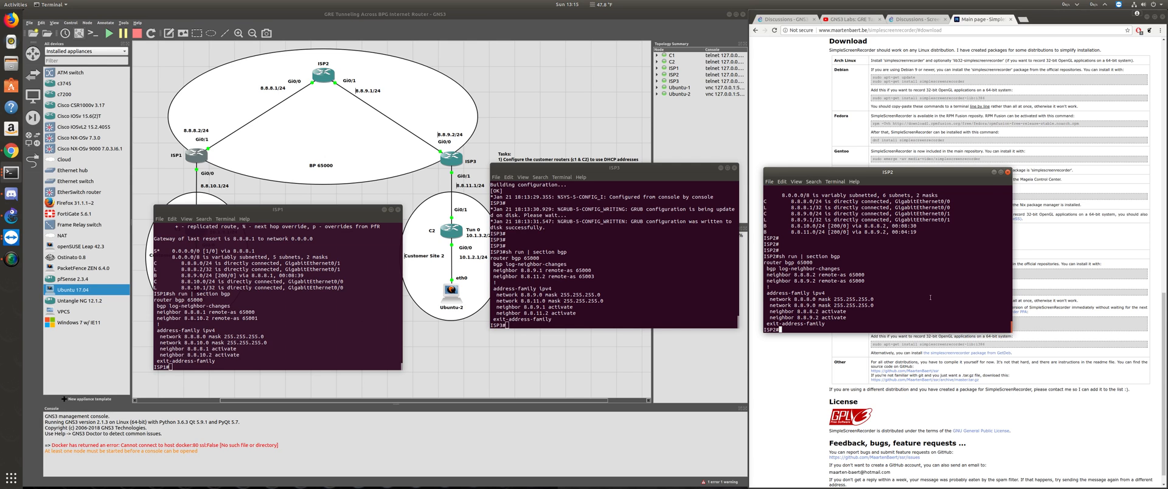
# Return to ISP1's console and look up its route to 8.8.11.1 with sh ip route 8.8.11.1.
pyautogui.click(326, 359)
pyautogui.write('sh ')
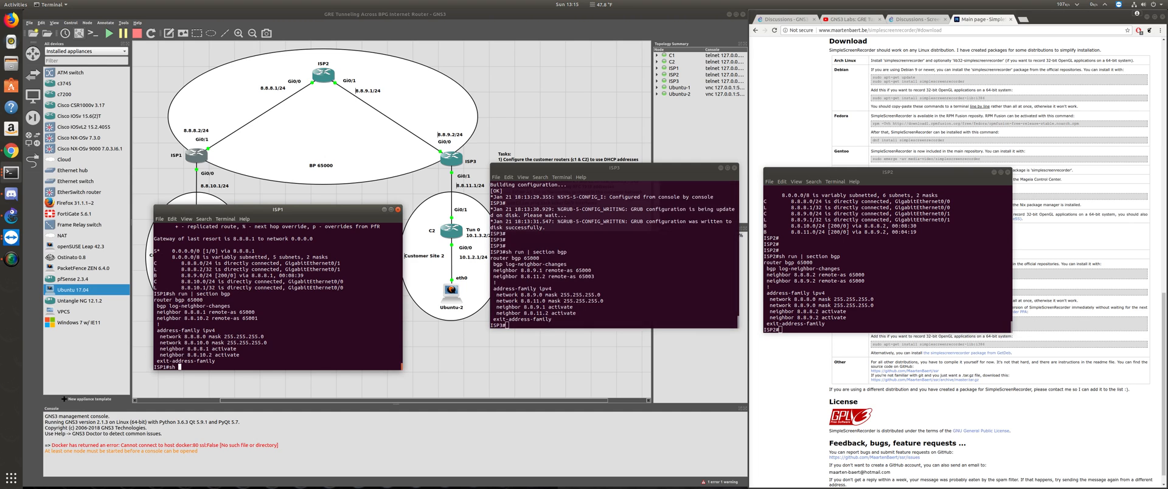
pyautogui.write('ip route 8.')
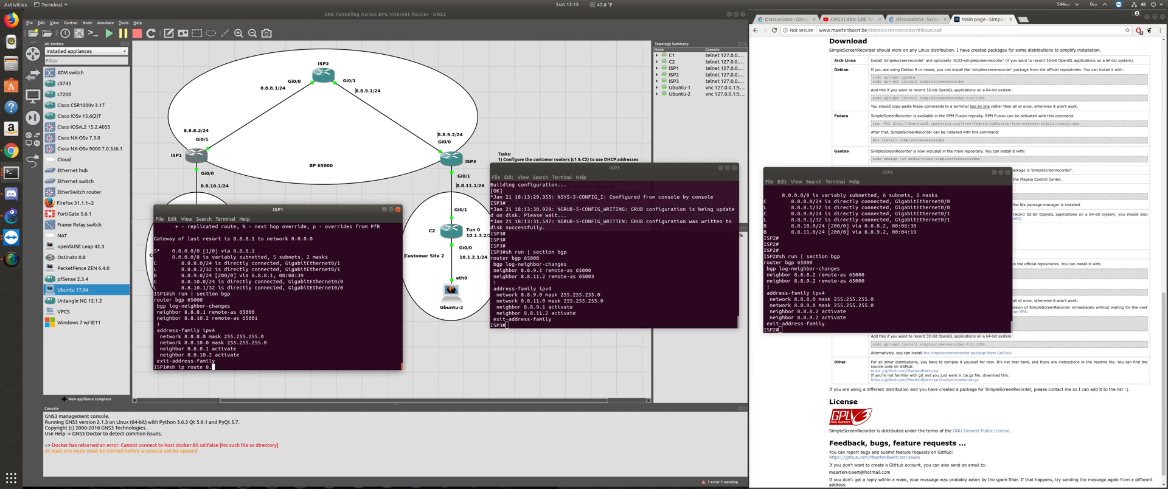
pyautogui.write('8.11.1')
pyautogui.press('Return')
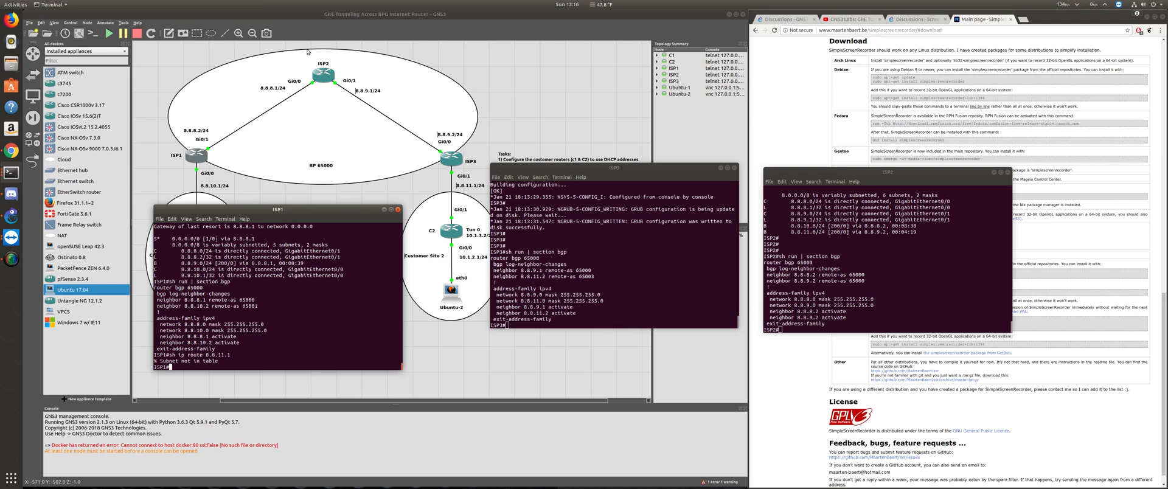
pyautogui.moveTo(347, 208); pyautogui.dragTo(366, 132)
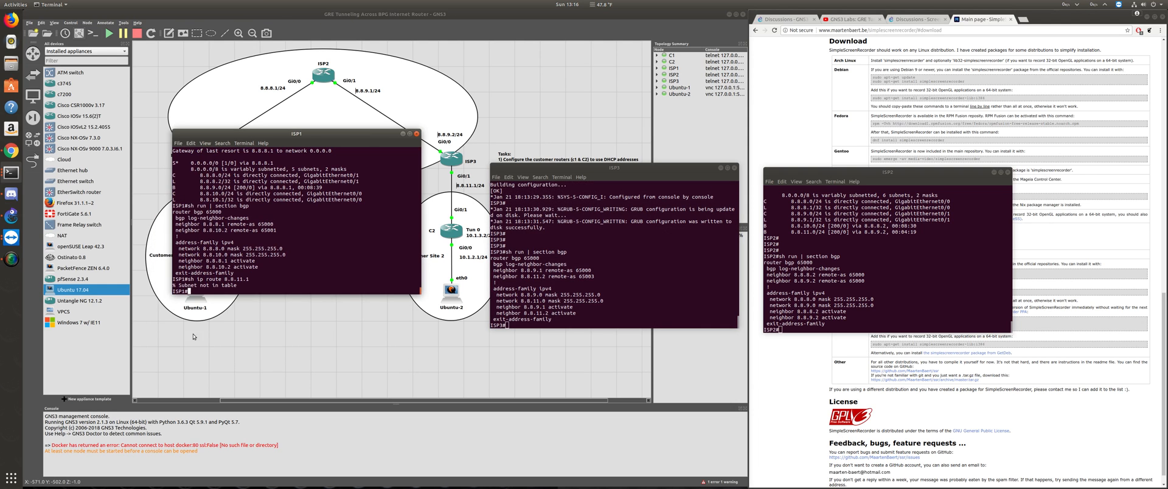
pyautogui.click(3, 259)
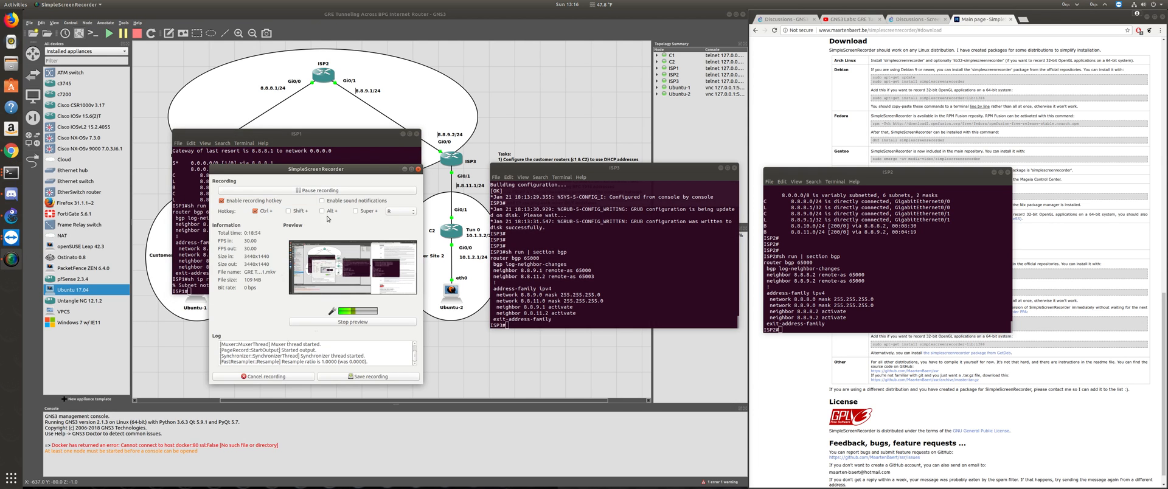